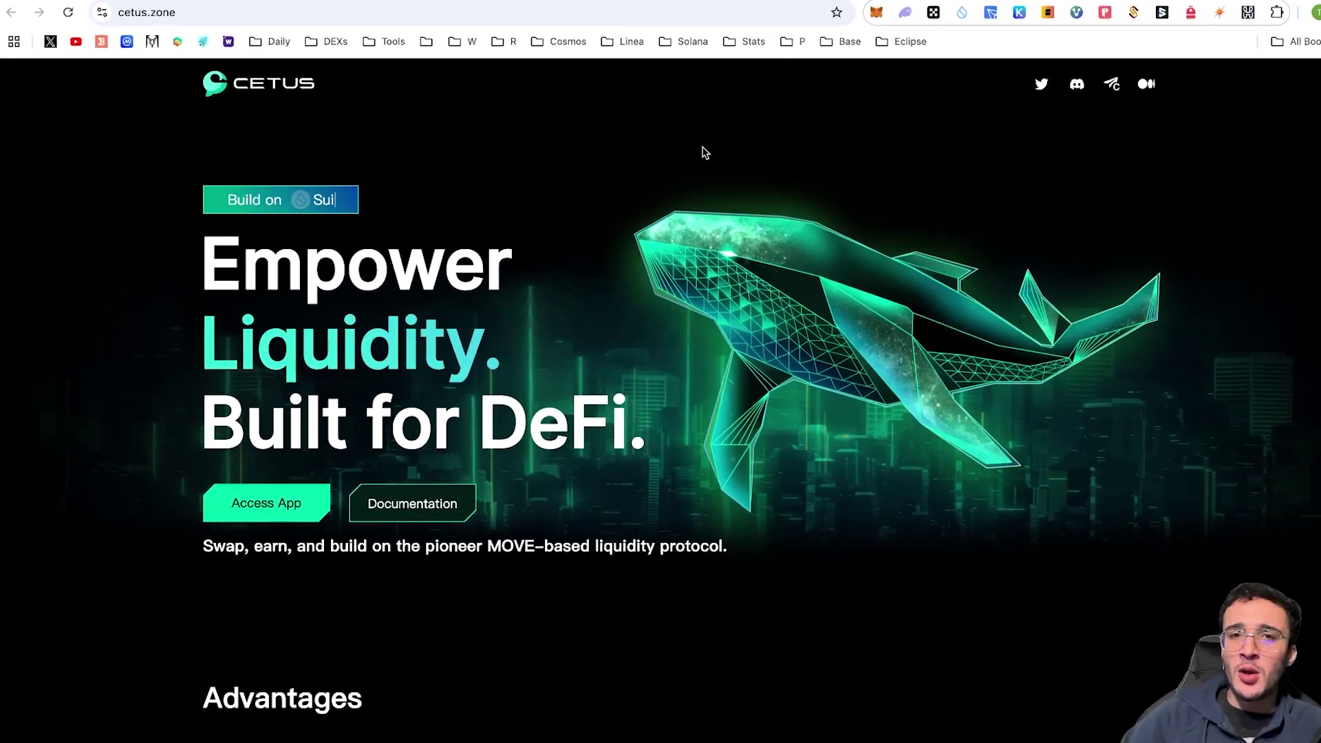
Open the Cetus website from its X profile and examine the protocol's advantages from Permissionless to Sustainability.
left_click(1200, 95)
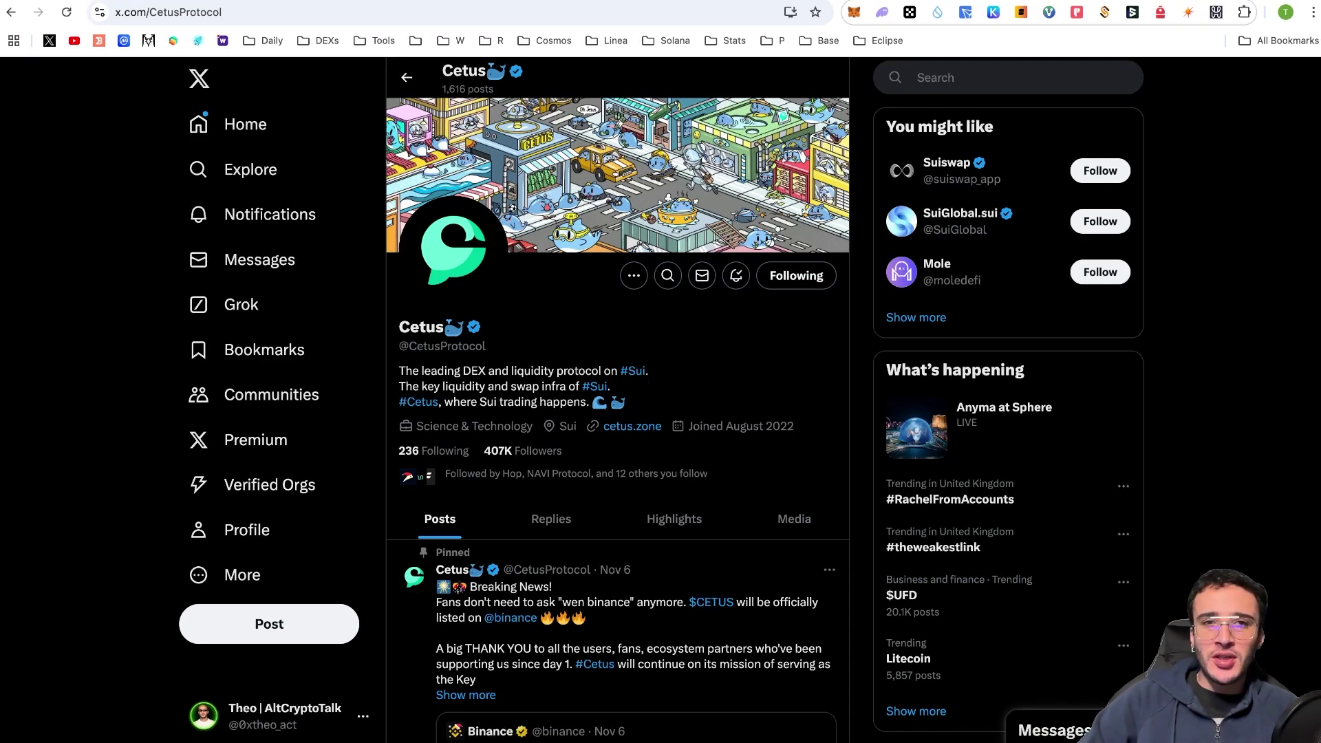
left_click(632, 426)
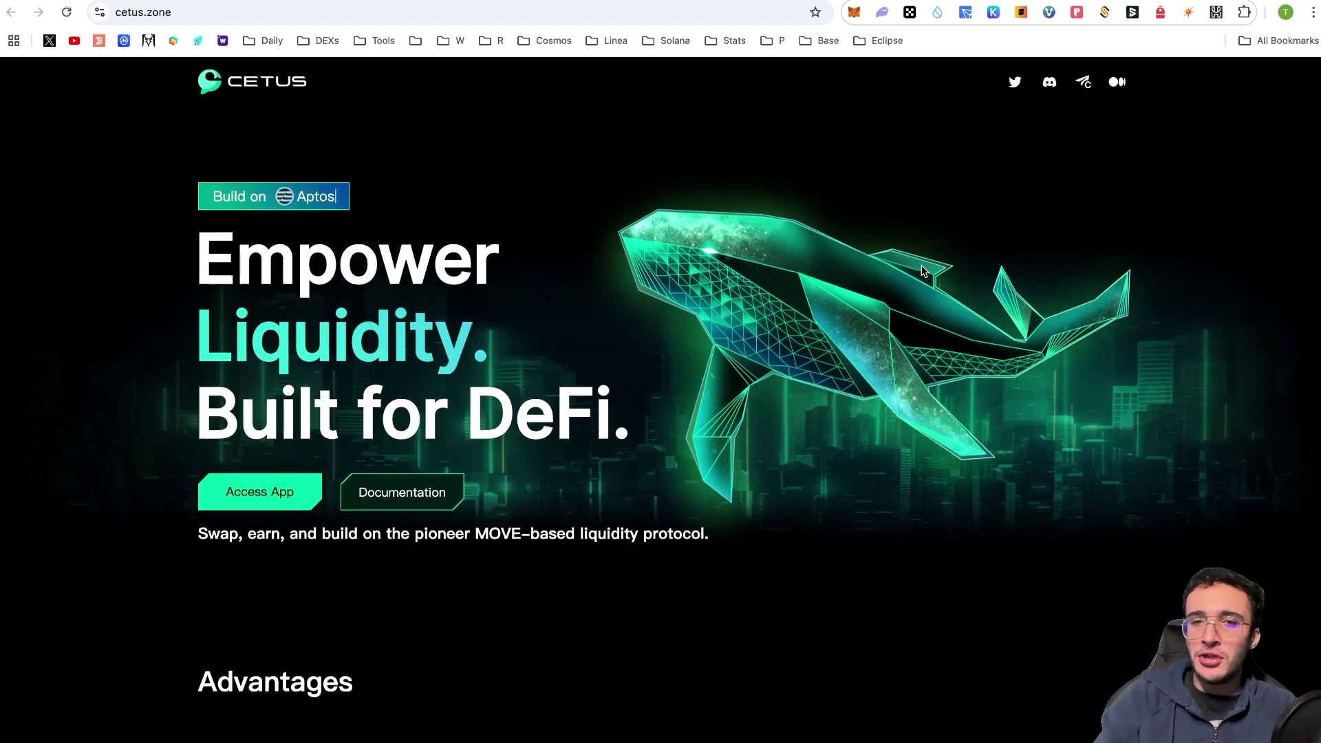
scroll(922, 270, "down", 2)
scroll(922, 267, "down", 5)
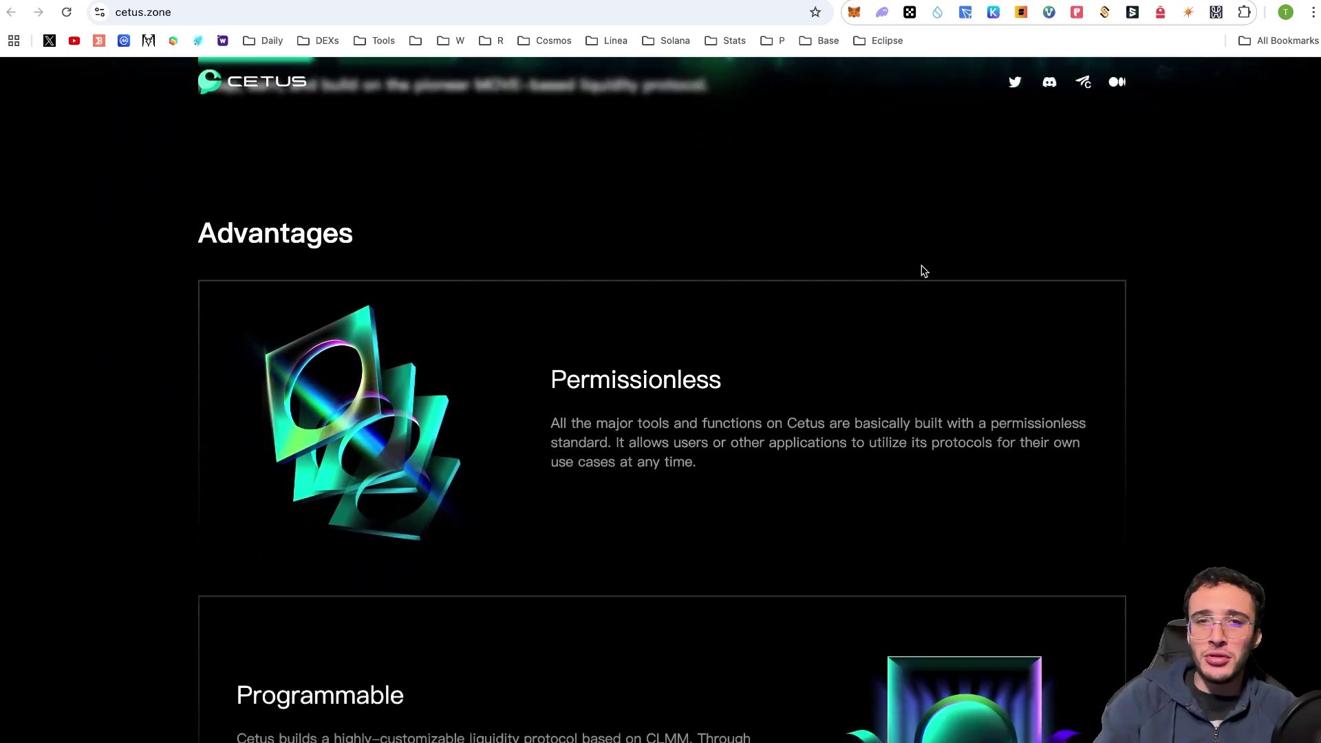
scroll(923, 271, "down", 1)
scroll(924, 270, "down", 1)
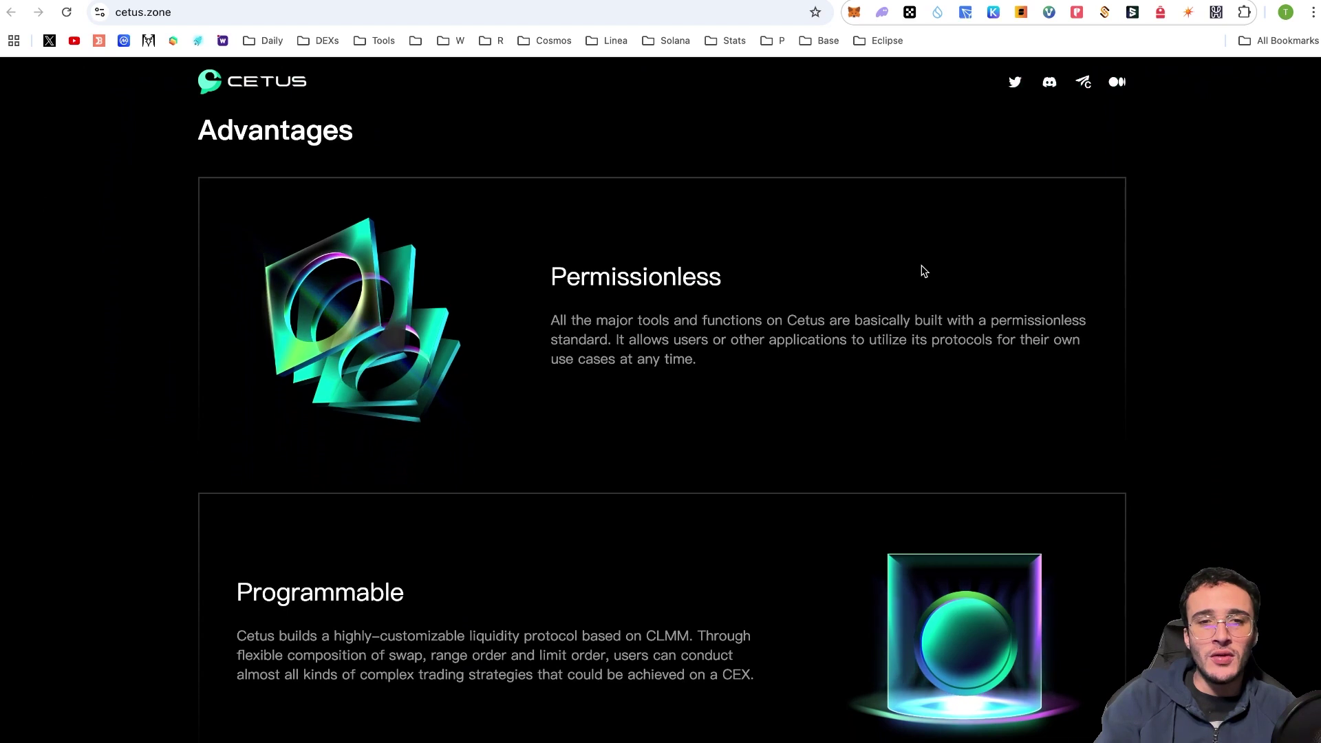
scroll(1195, 307, "down", 1)
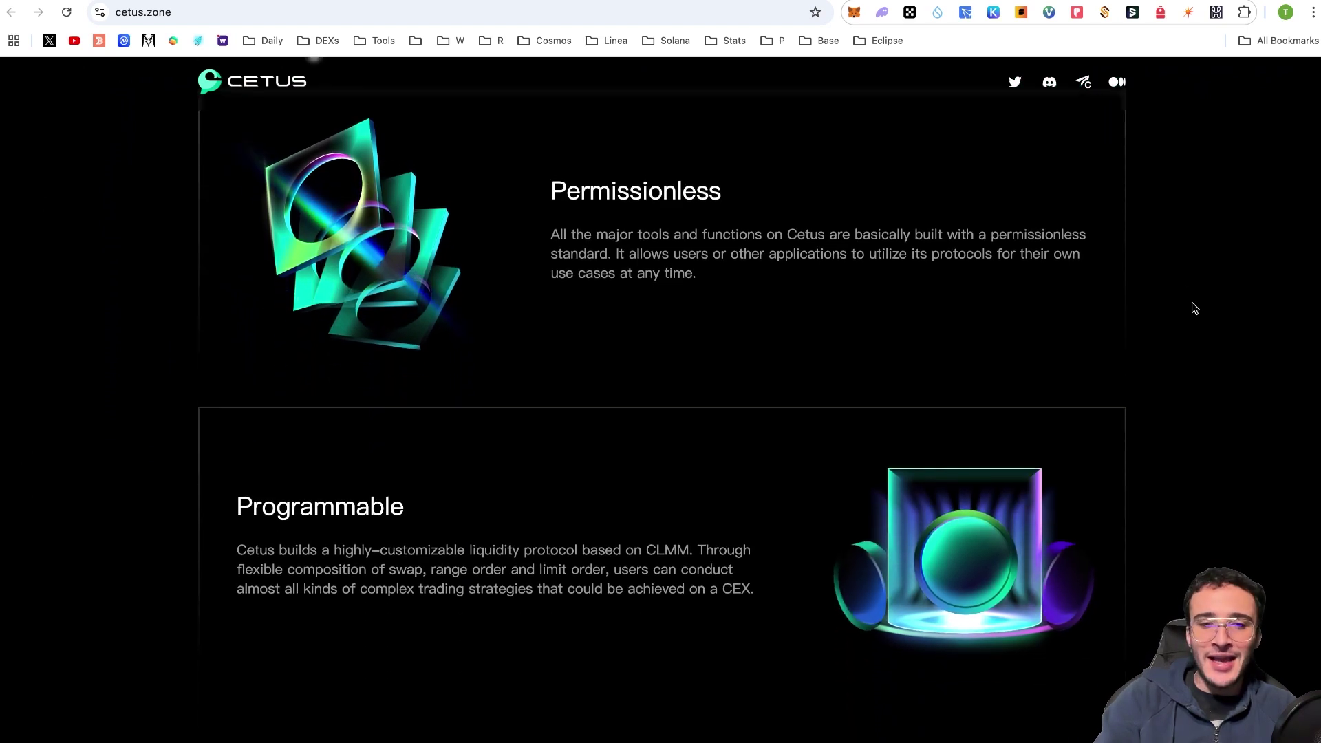
scroll(1194, 308, "down", 1)
scroll(1194, 308, "down", 8)
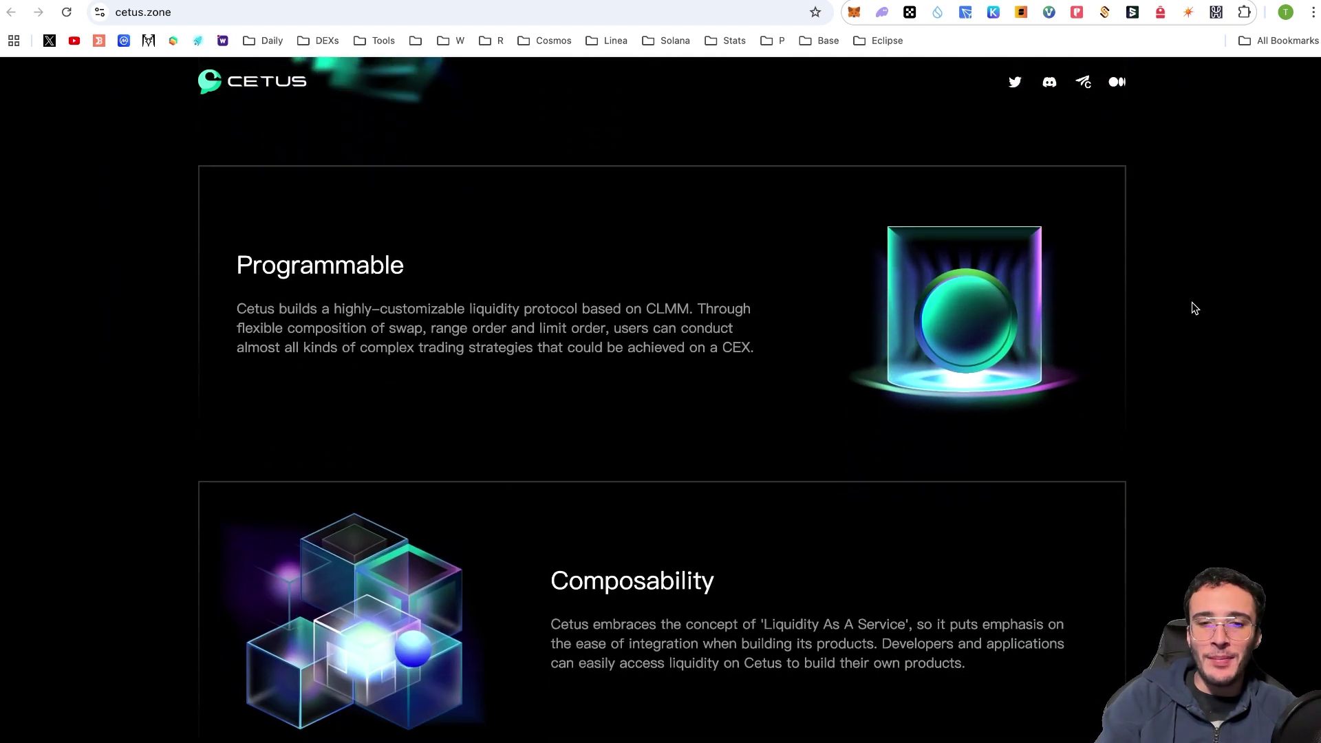
scroll(1194, 308, "down", 3)
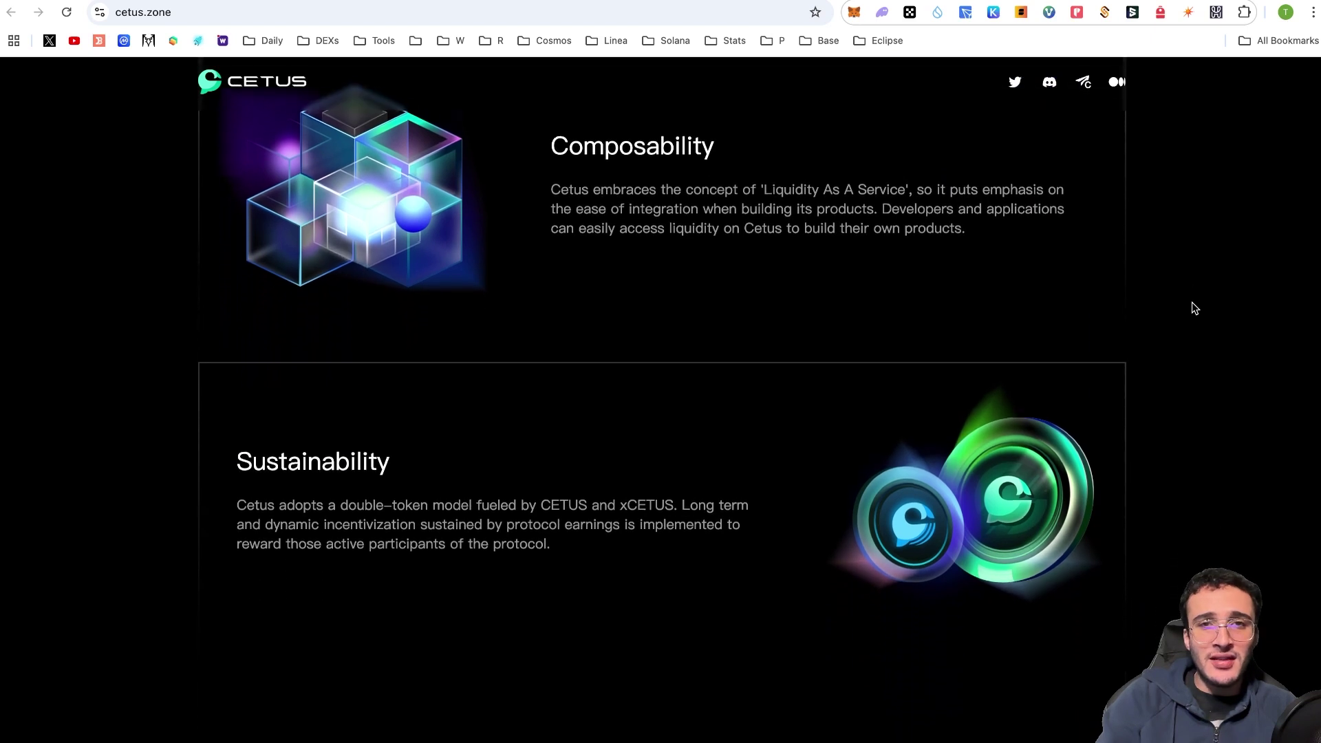
scroll(1194, 309, "down", 2)
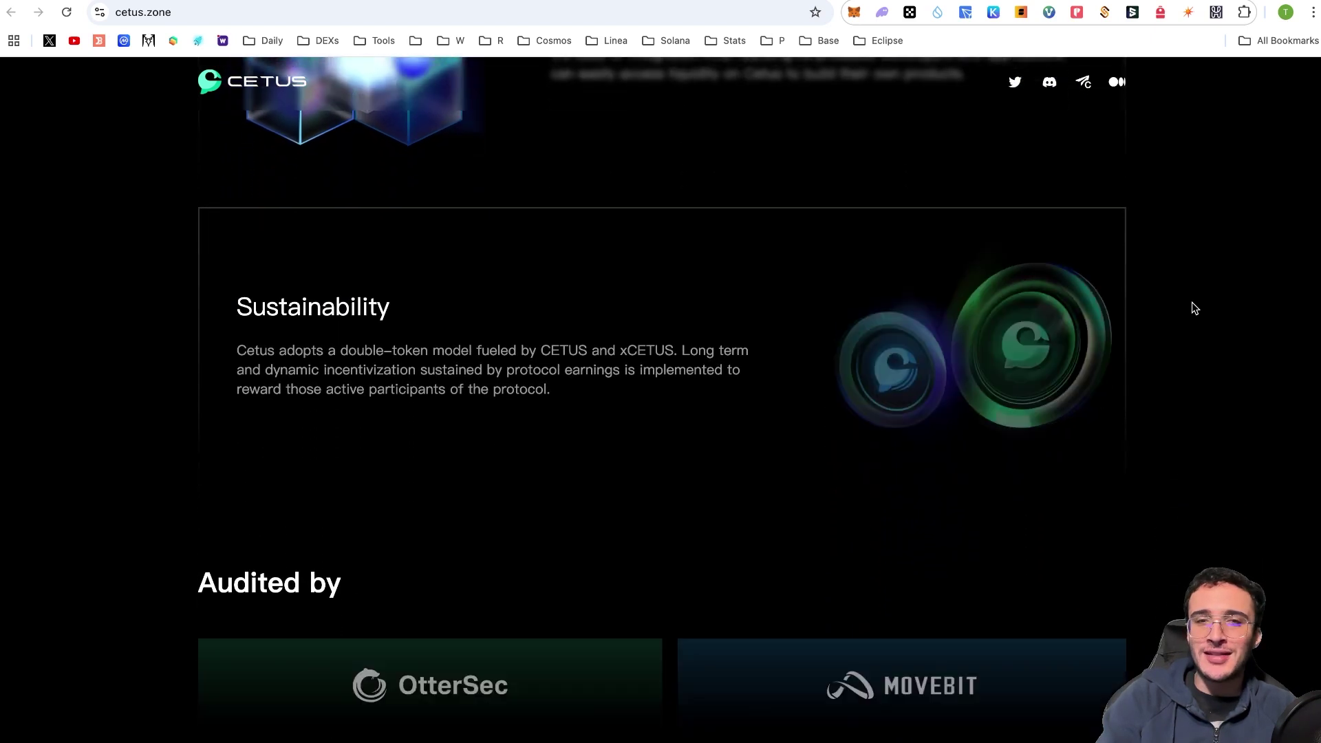
scroll(1195, 309, "down", 2)
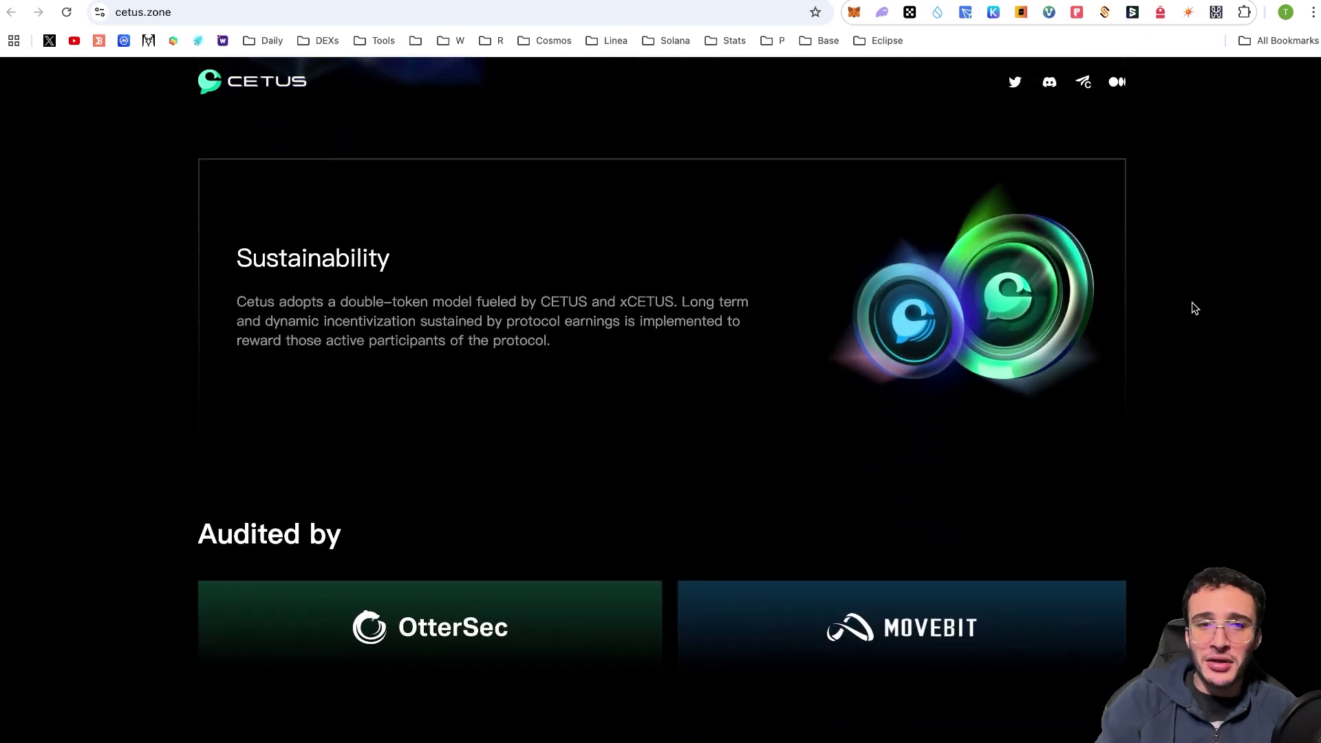
Review the project's backers and the Cetus Aquarium incubator program on the homepage.
scroll(1194, 308, "down", 8)
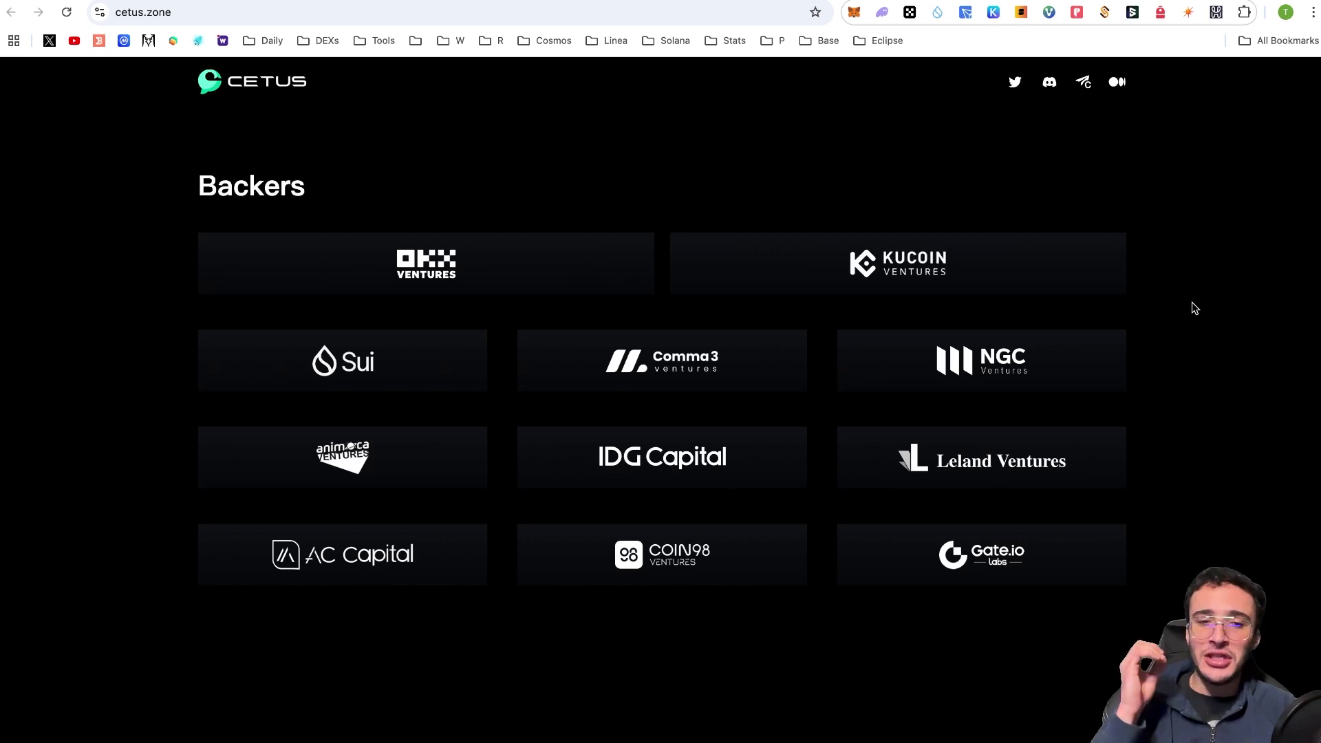
scroll(1194, 308, "down", 5)
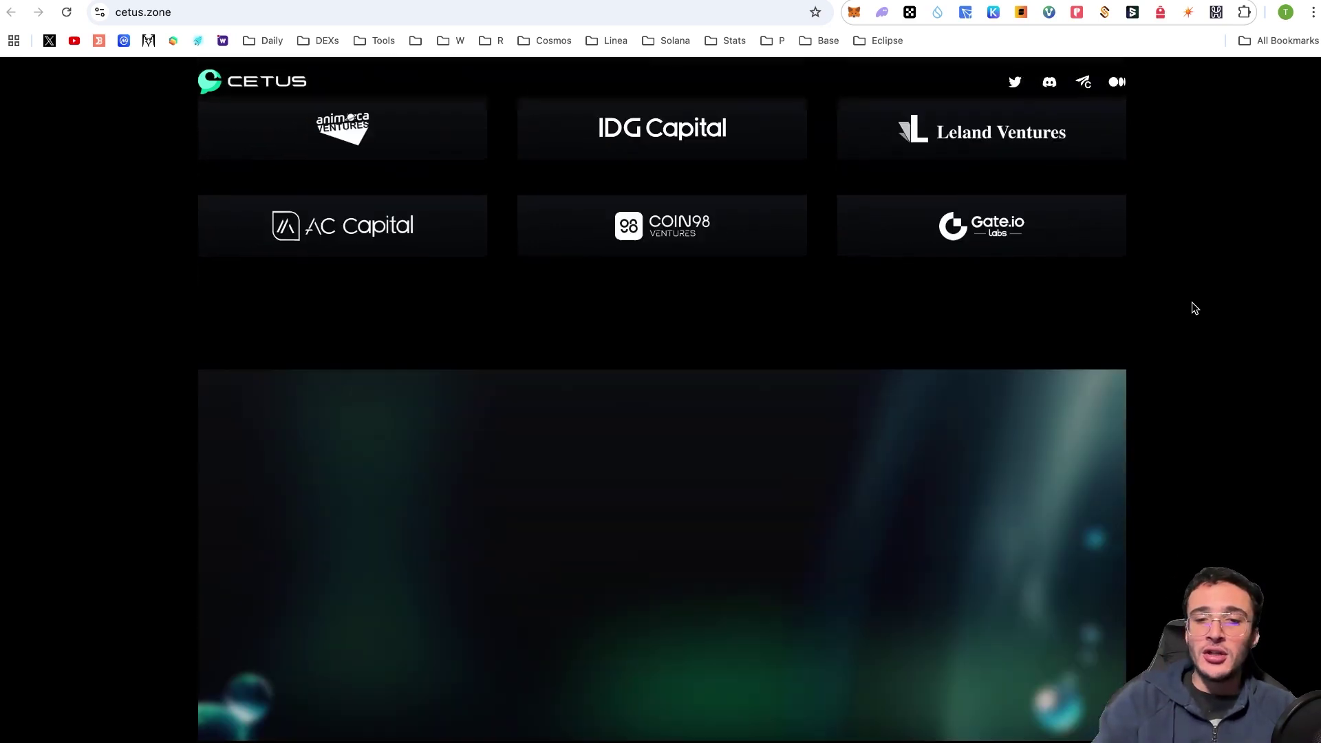
scroll(1195, 308, "down", 3)
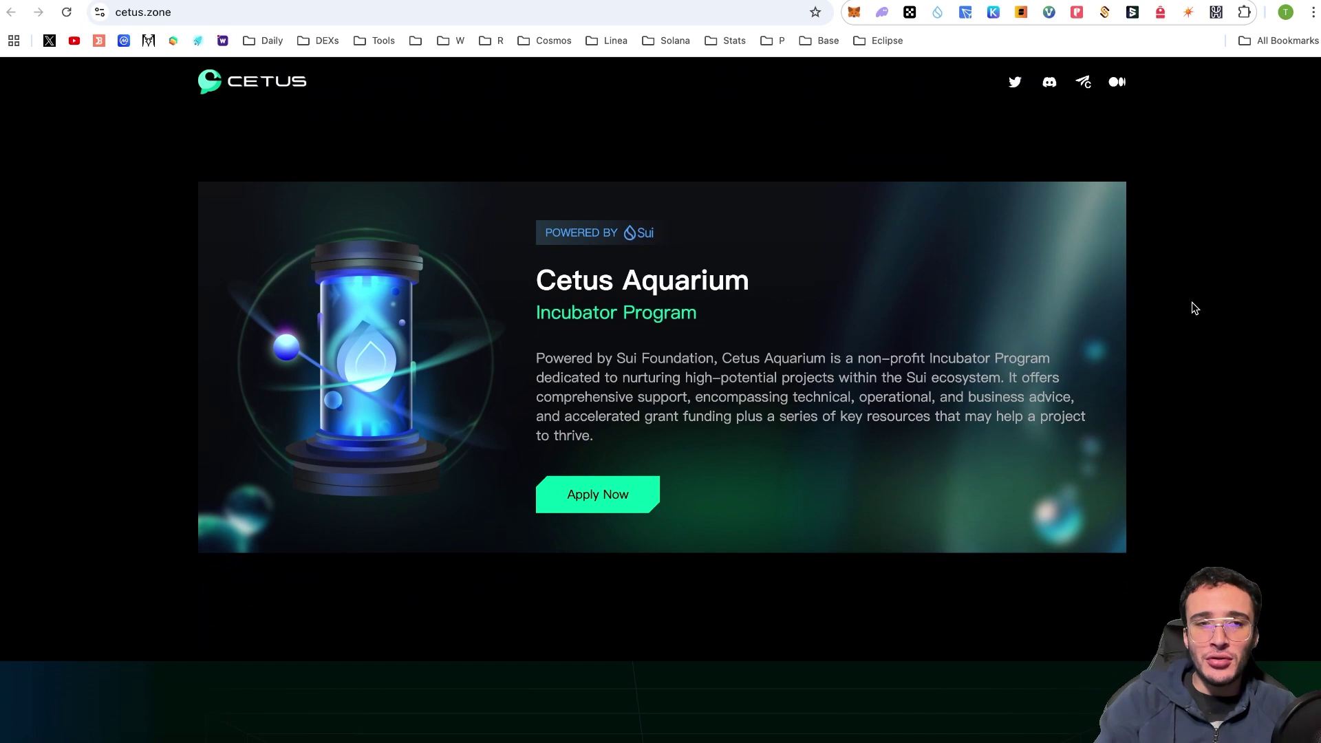
scroll(1194, 308, "up", 15)
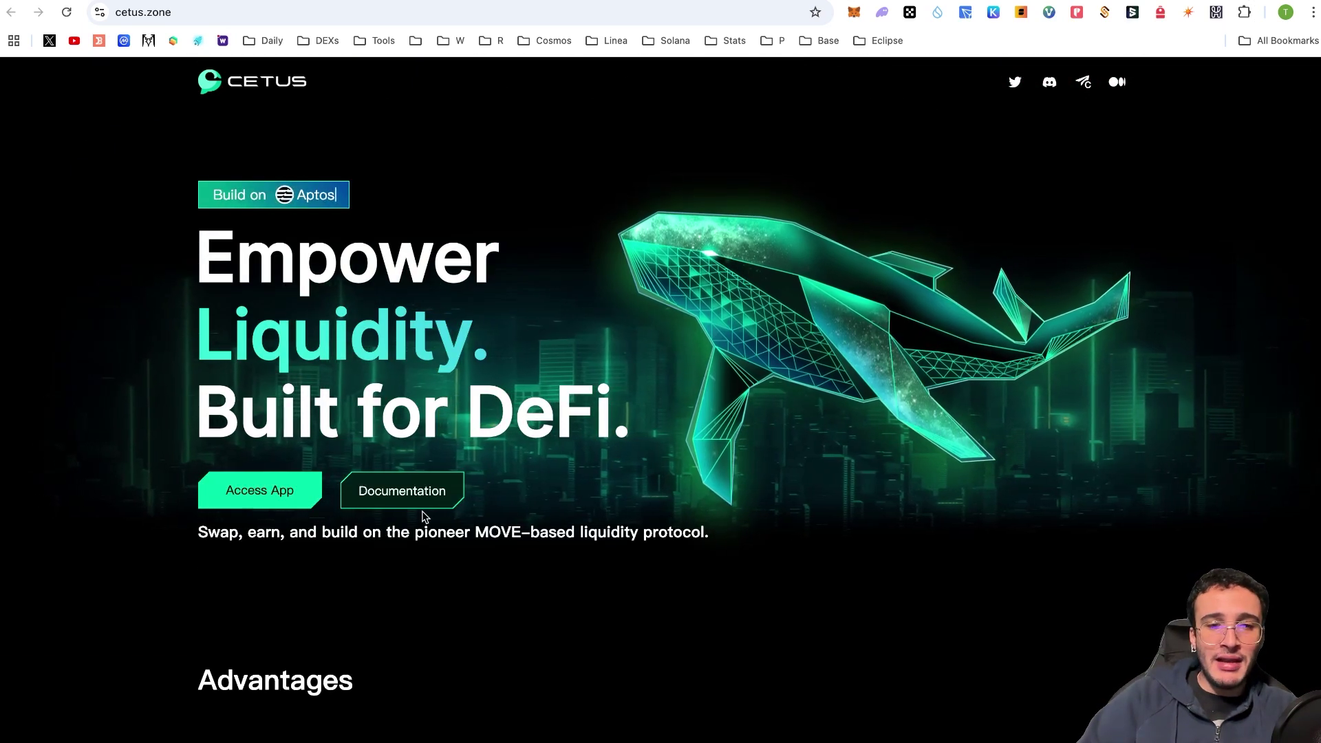
Connect the Sui wallet to the Cetus app and check the wallet's SUI portfolio.
left_click(256, 504)
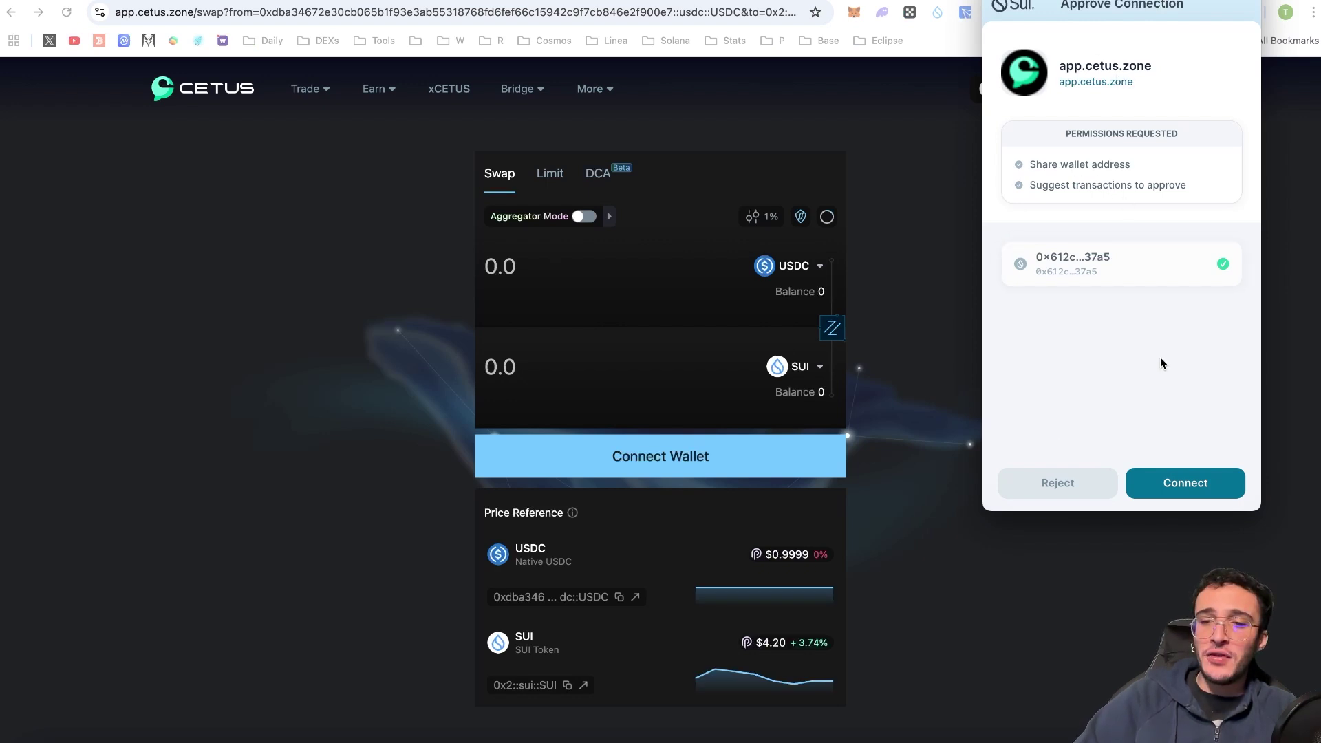
left_click(1185, 483)
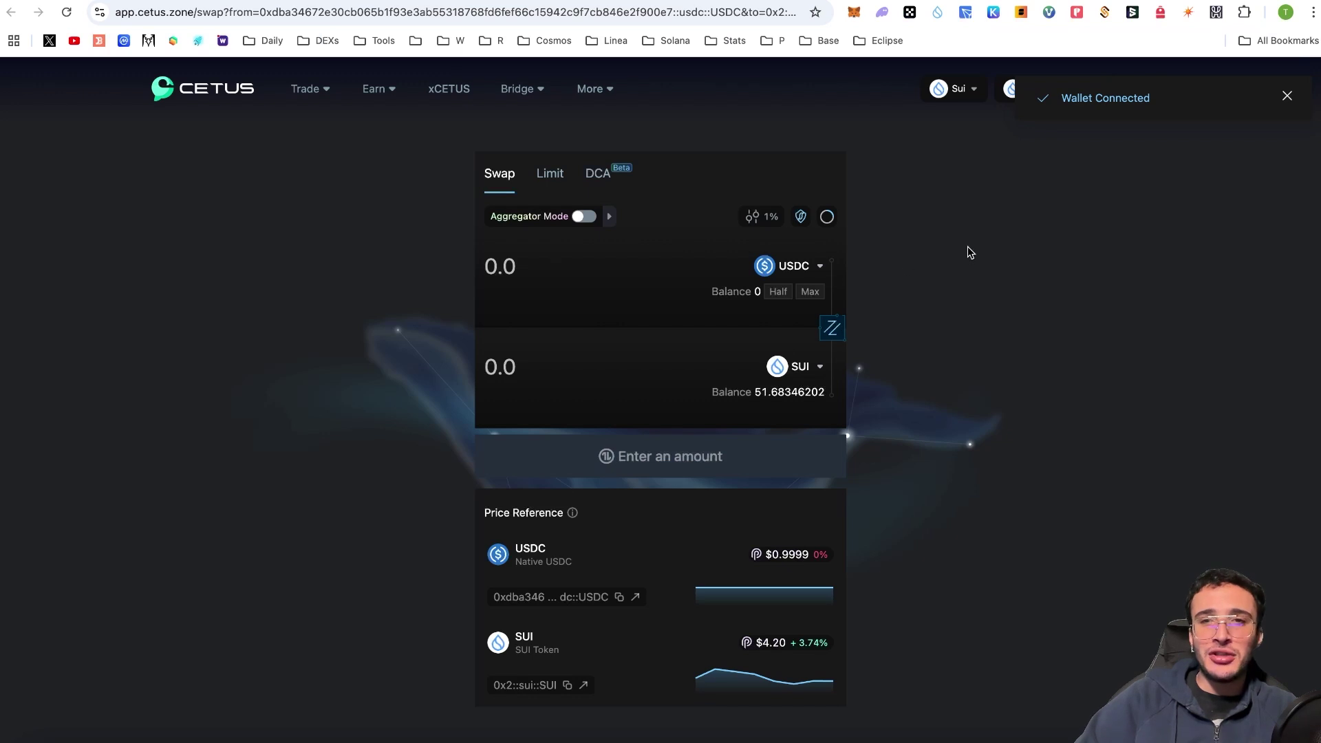
left_click(937, 13)
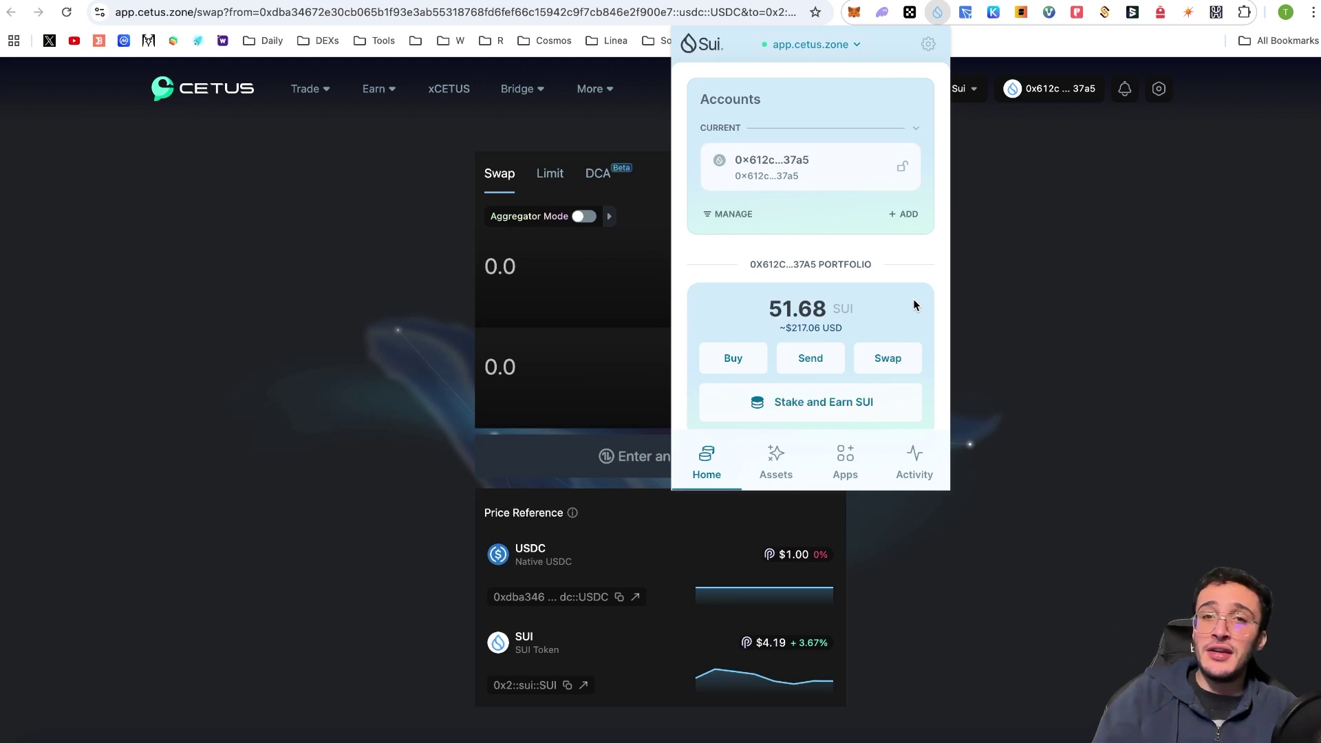
left_click(1149, 340)
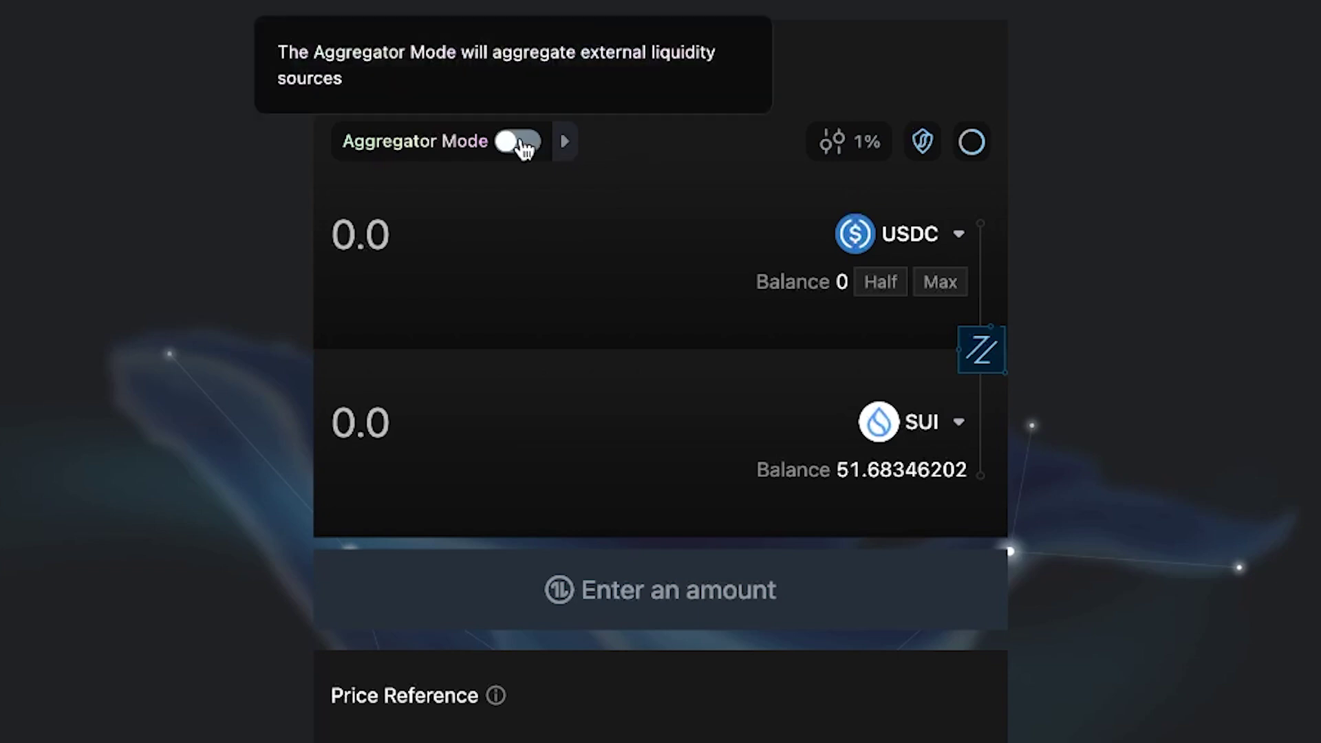
Switch Aggregator Mode on and back off, and select SUI as the token to swap from.
left_click(517, 146)
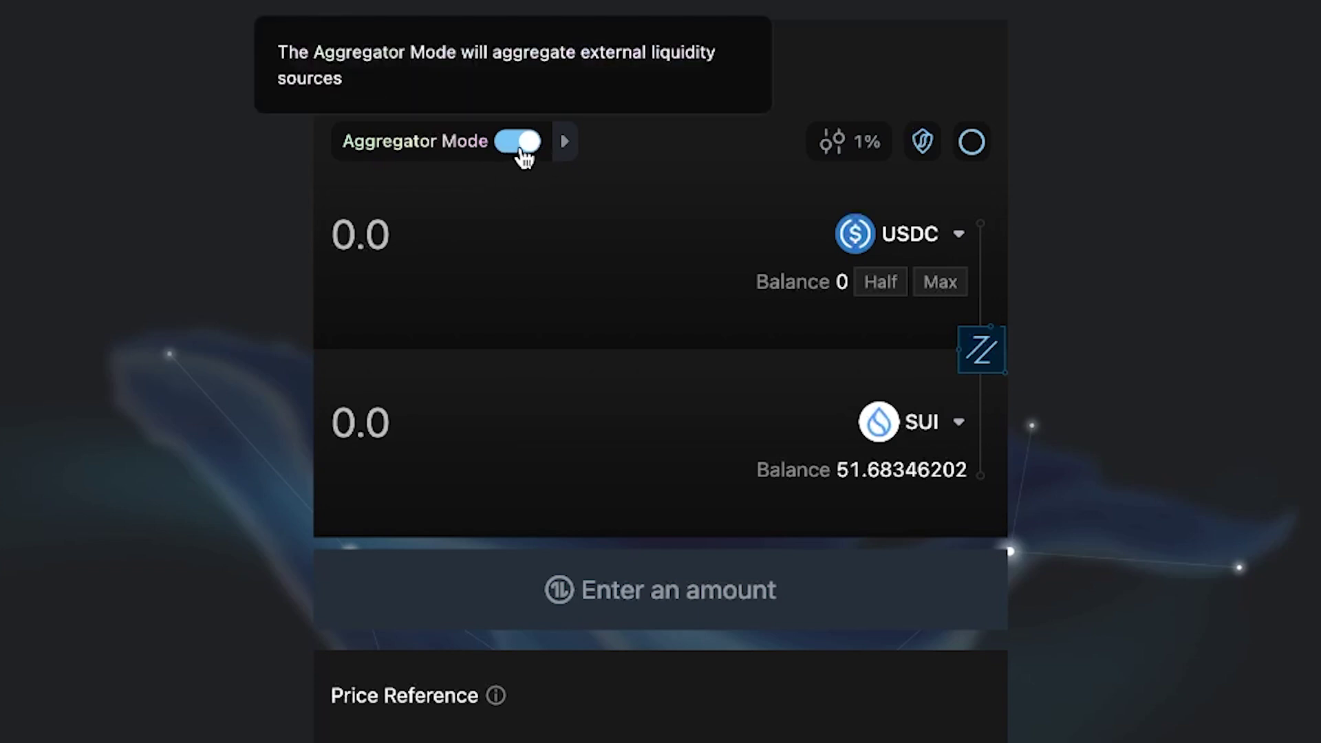
left_click(521, 146)
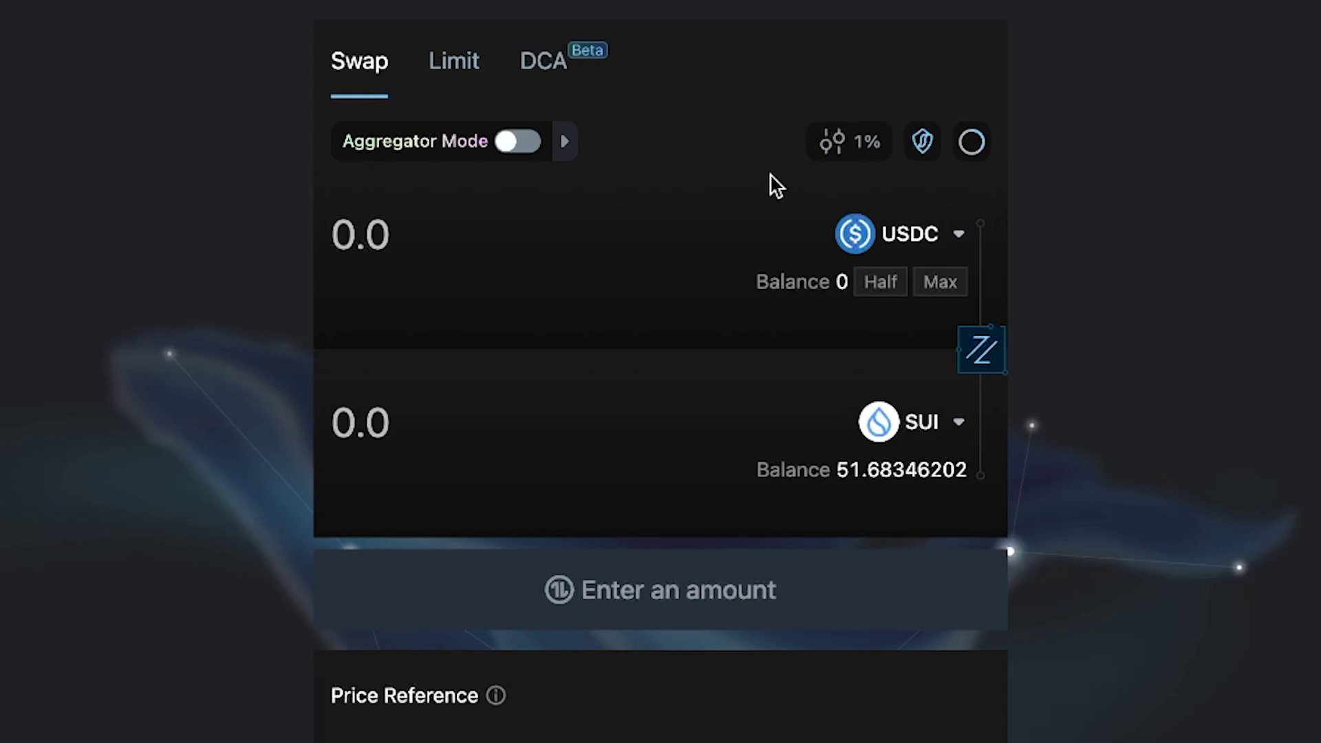
left_click(915, 234)
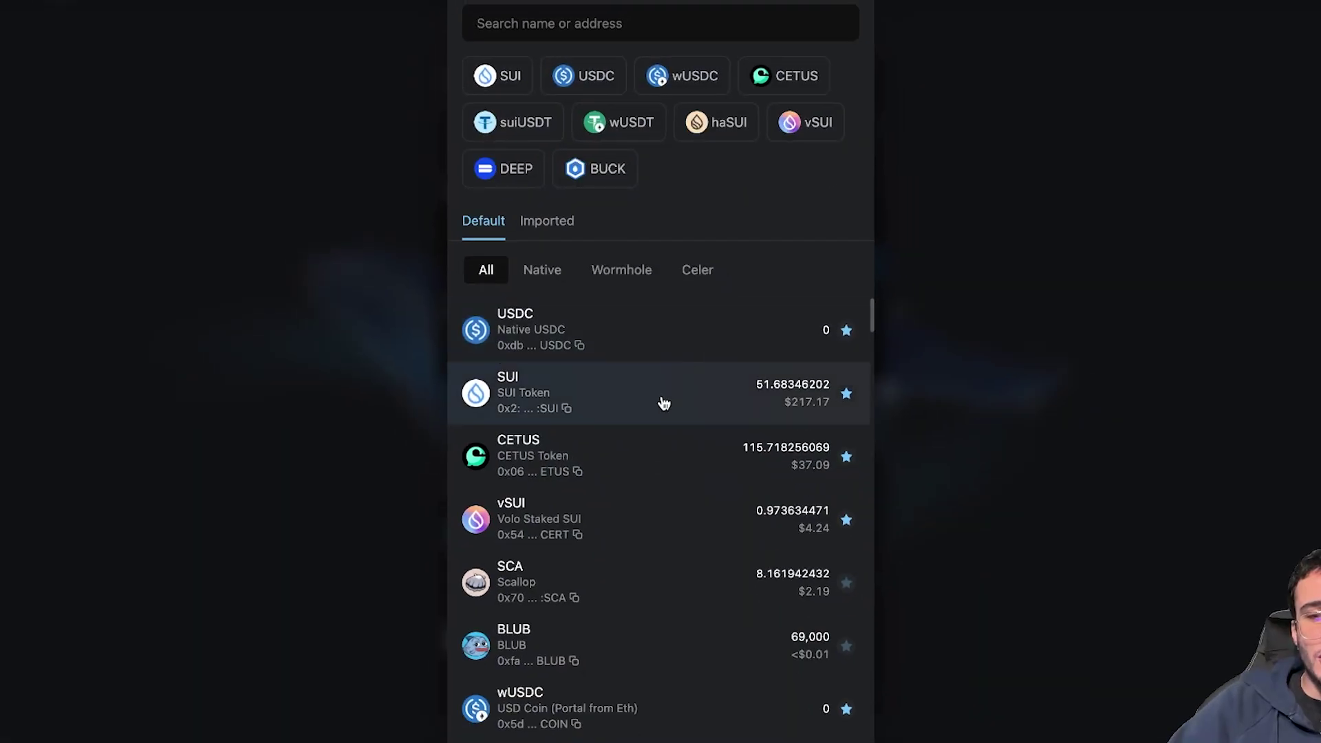
scroll(667, 399, "down", 1)
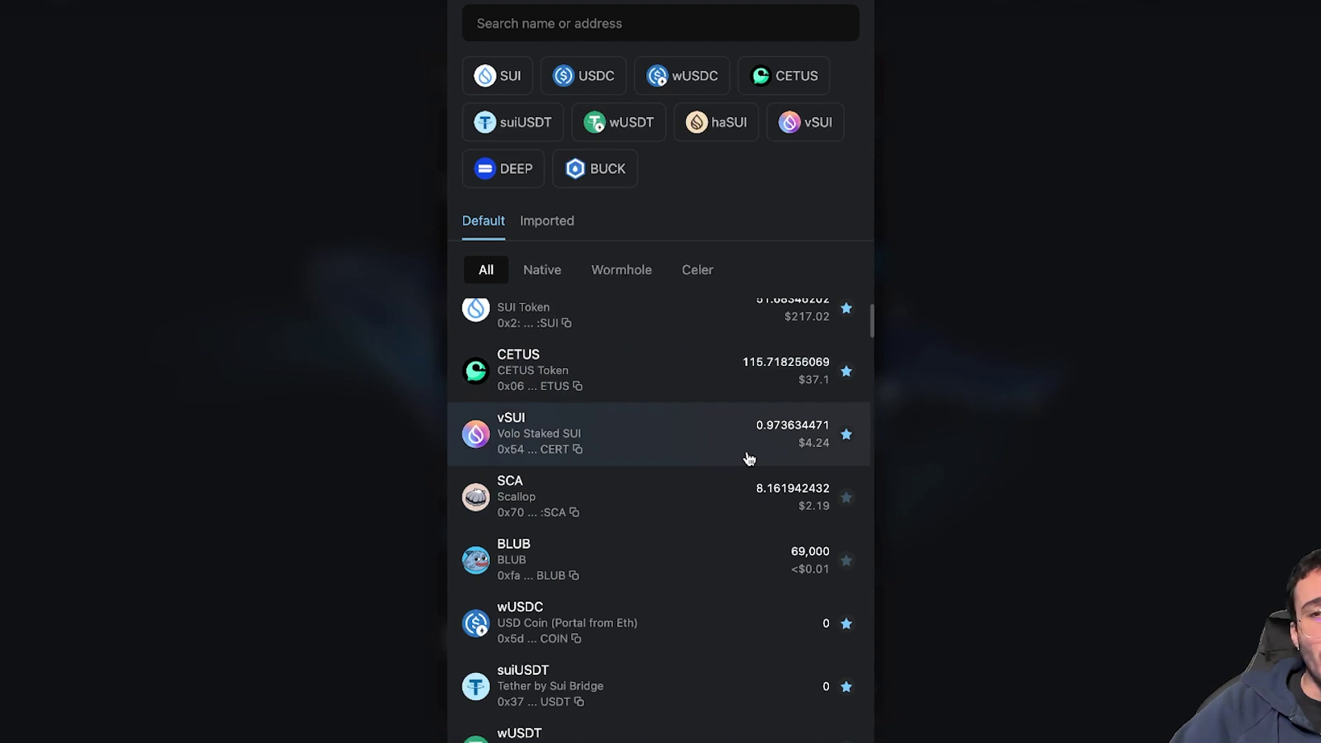
scroll(748, 458, "up", 2)
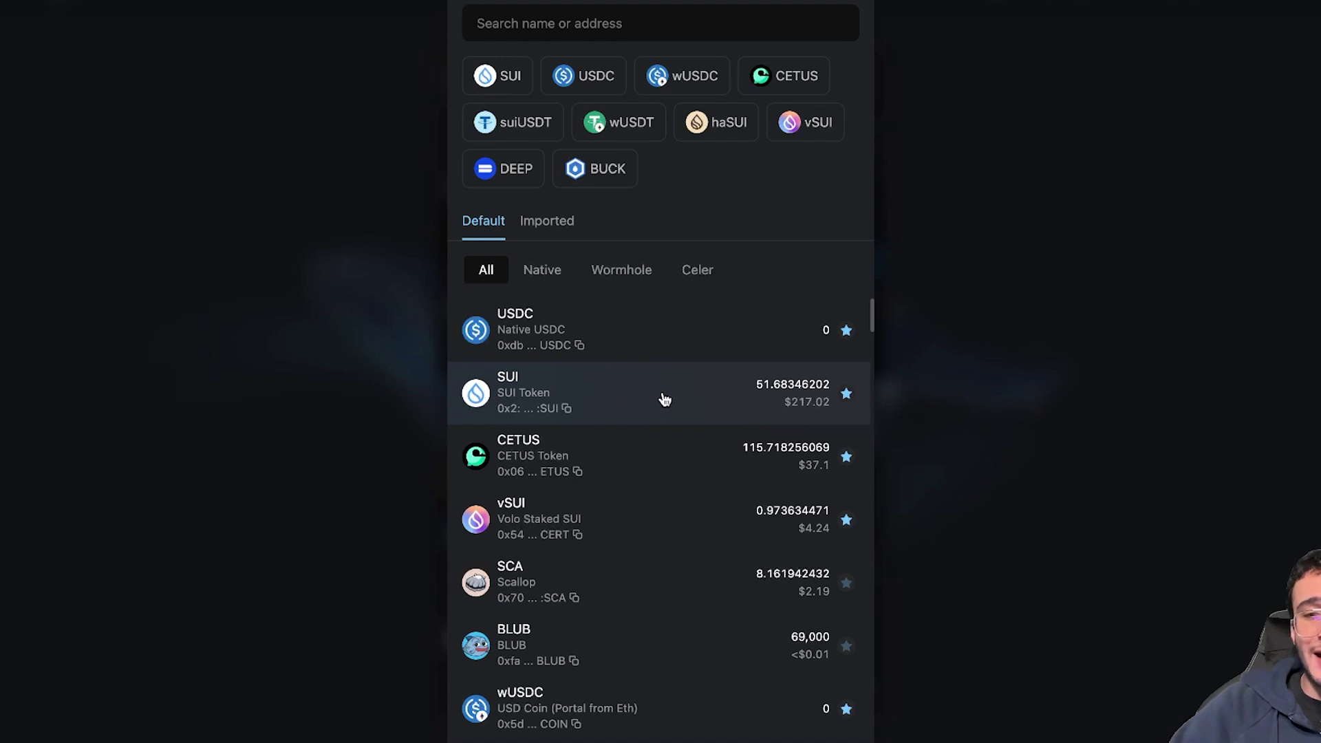
left_click(691, 404)
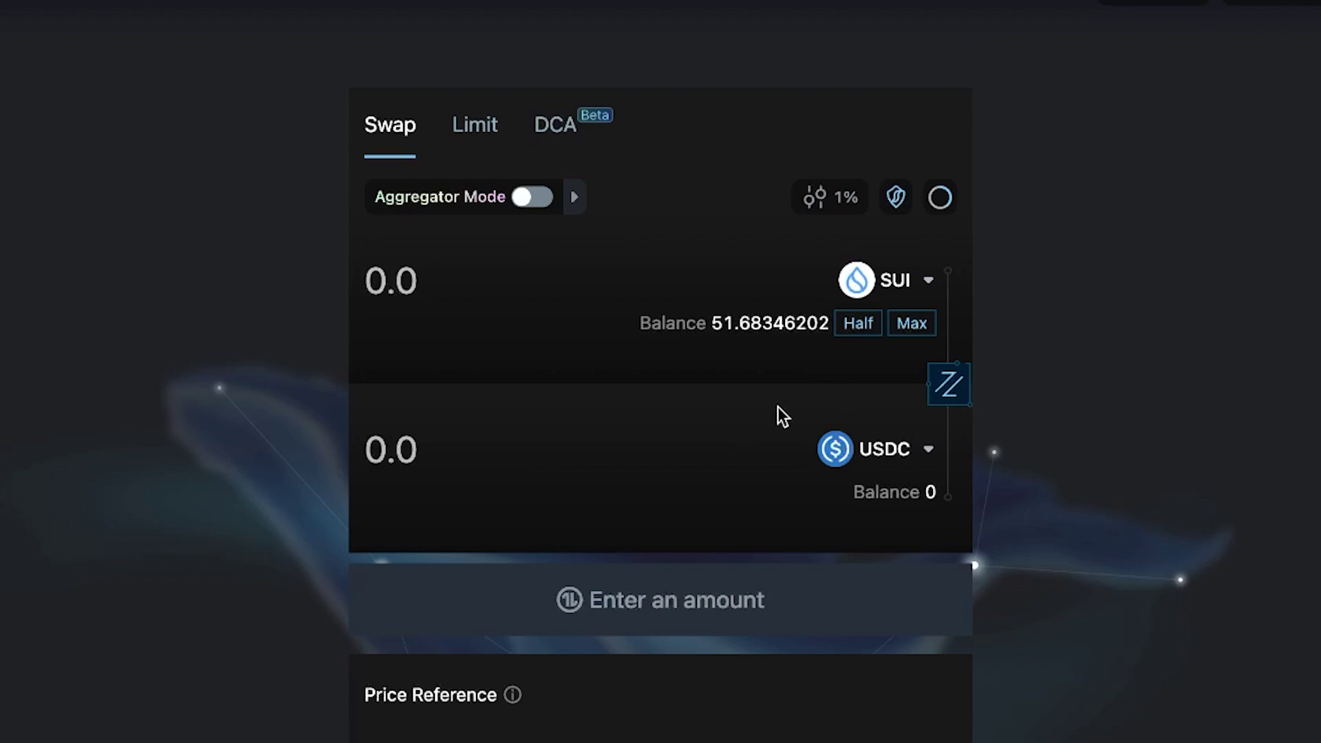
Browse the default token list and select CETUS as the token to receive.
left_click(887, 451)
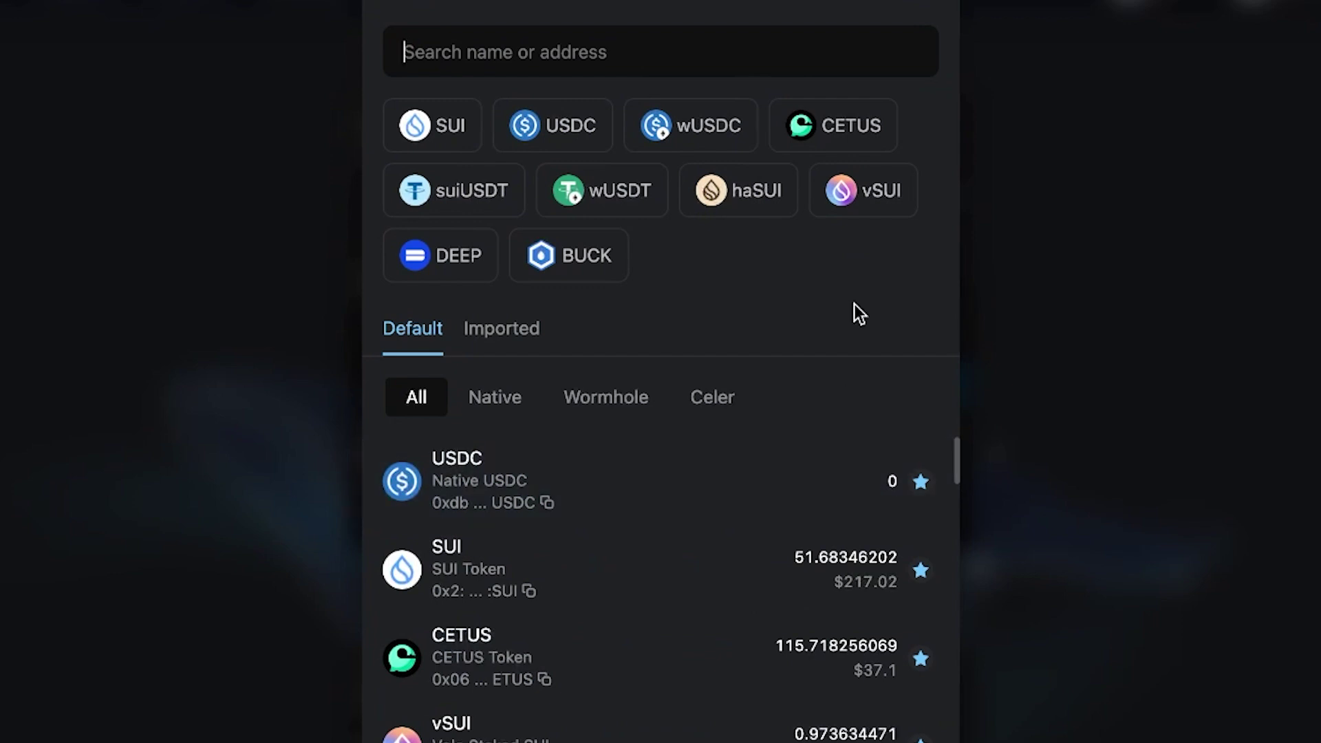
scroll(779, 528, "down", 3)
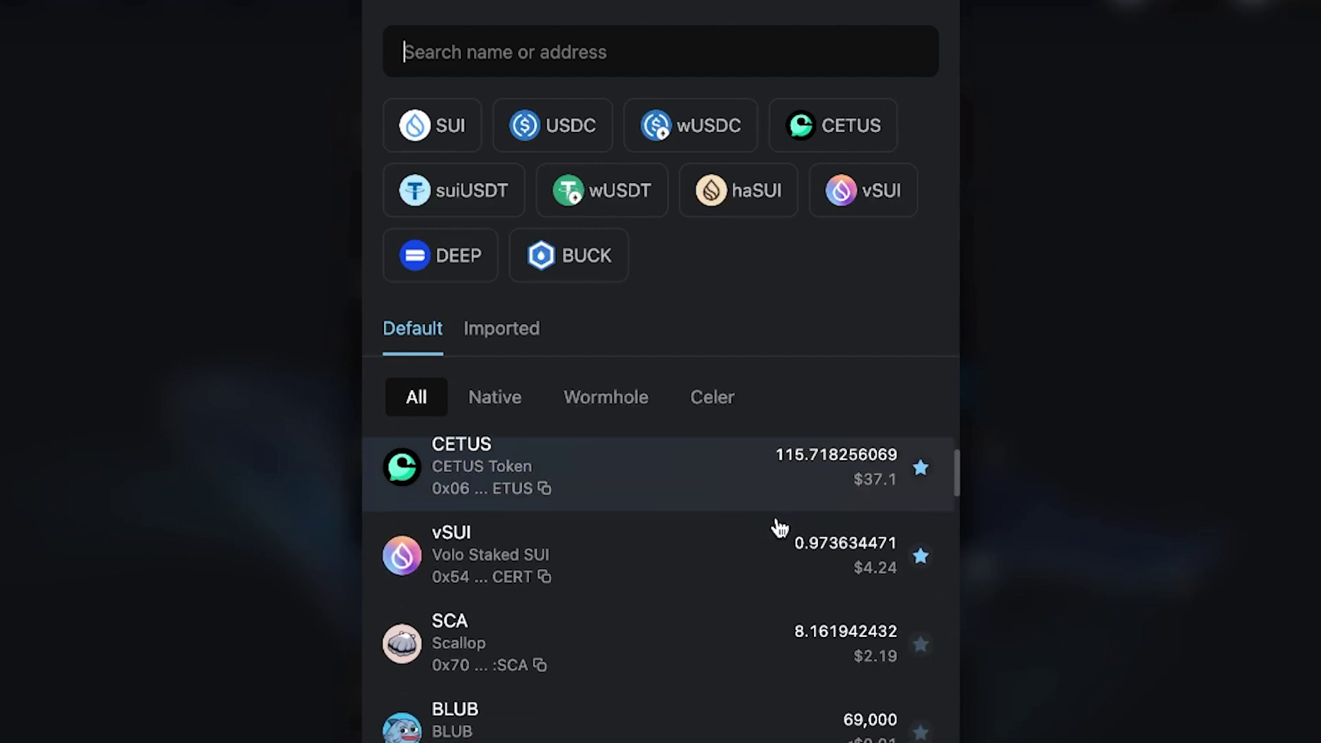
scroll(738, 583, "down", 3)
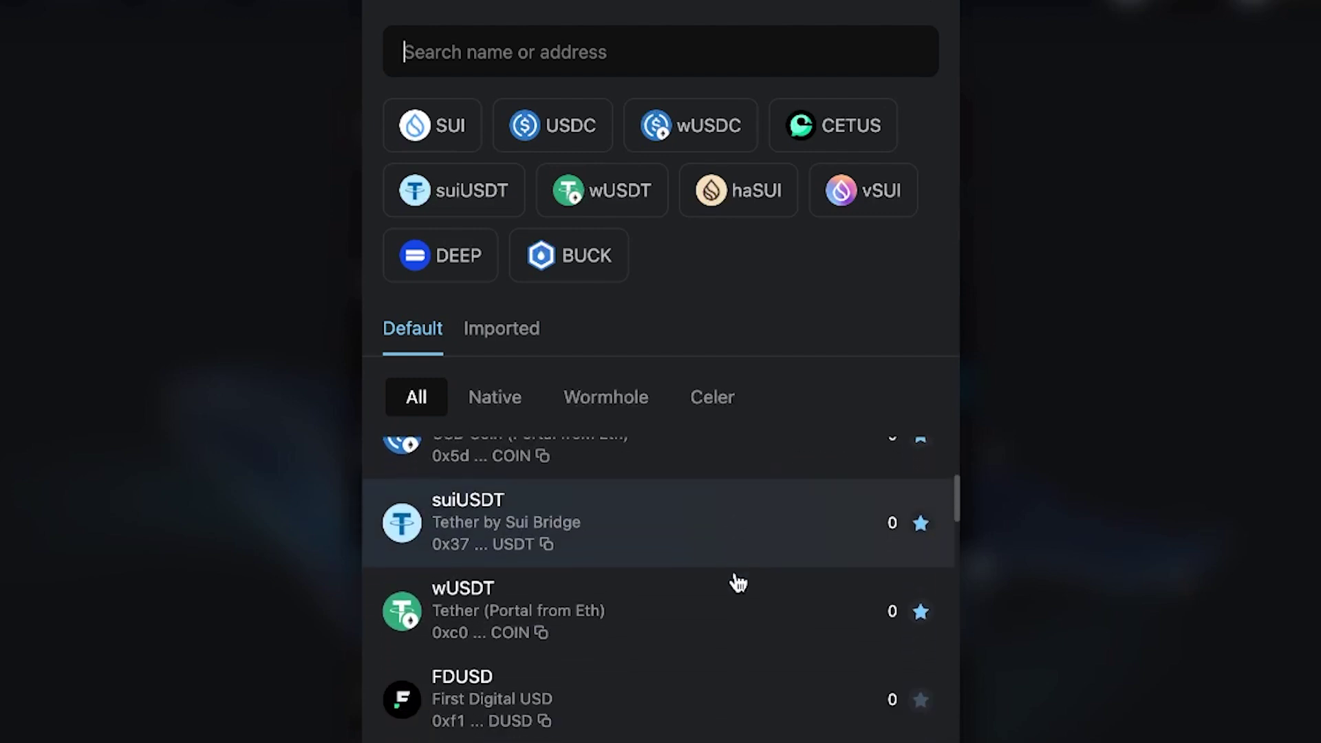
scroll(738, 583, "down", 4)
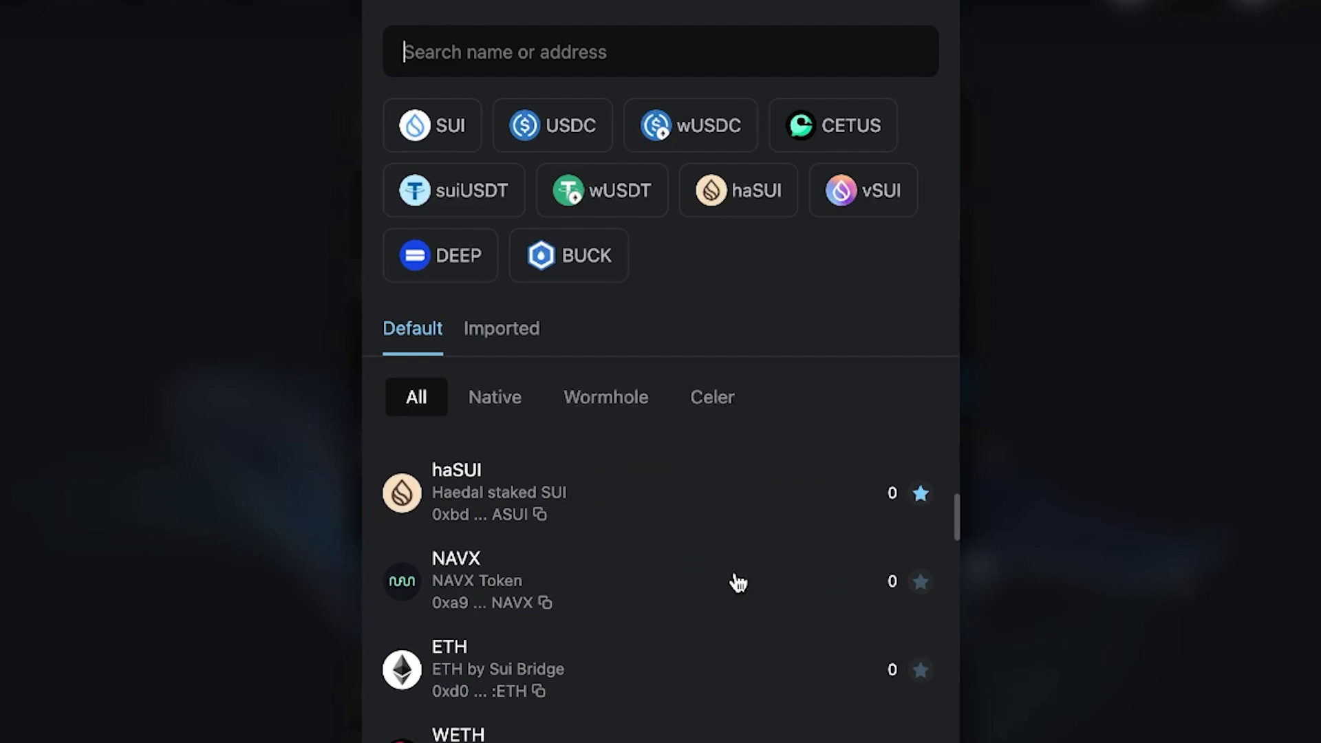
scroll(739, 583, "down", 10)
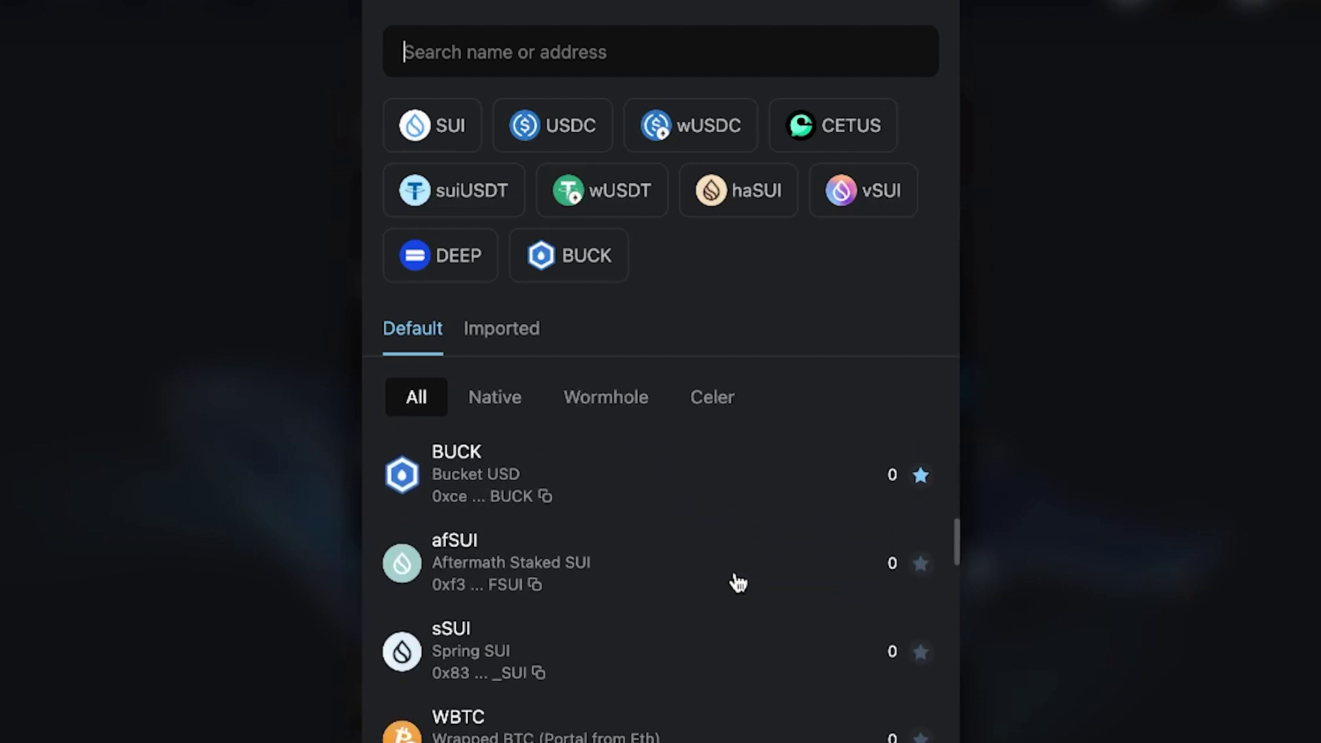
scroll(738, 583, "down", 10)
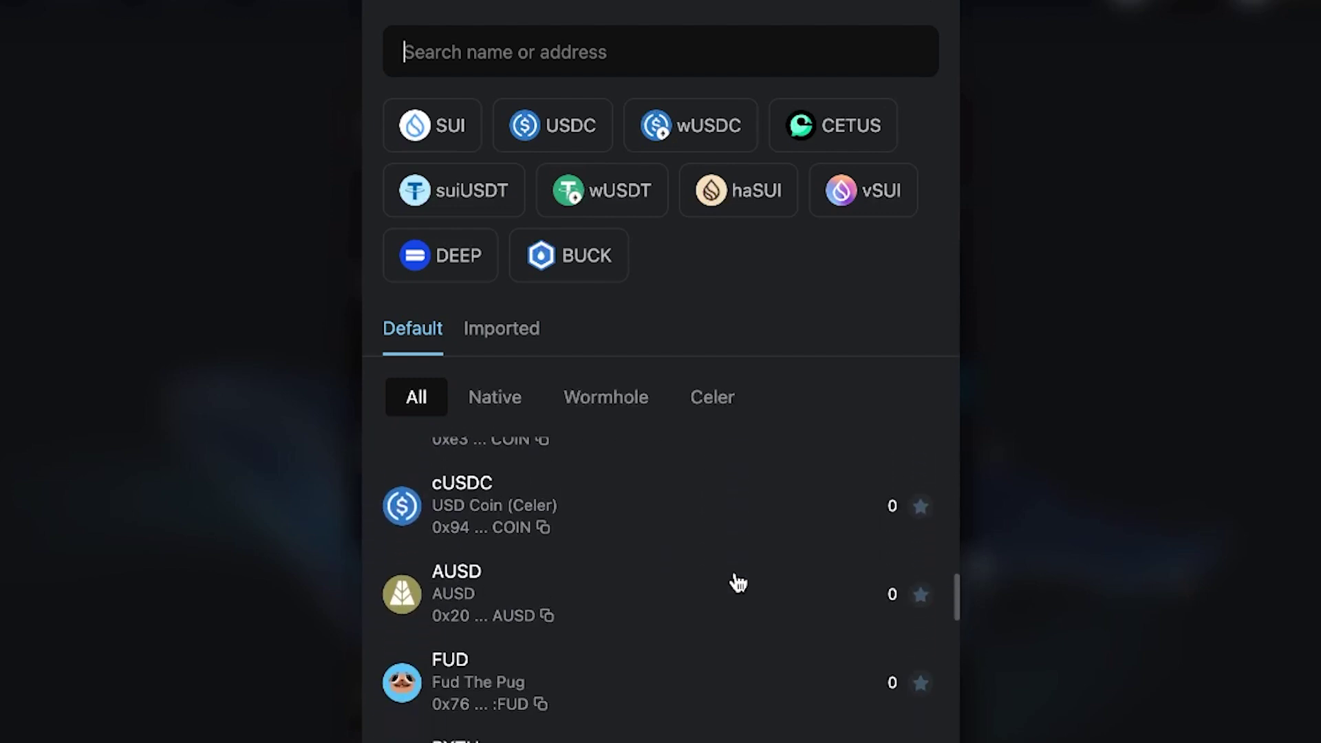
scroll(739, 582, "down", 7)
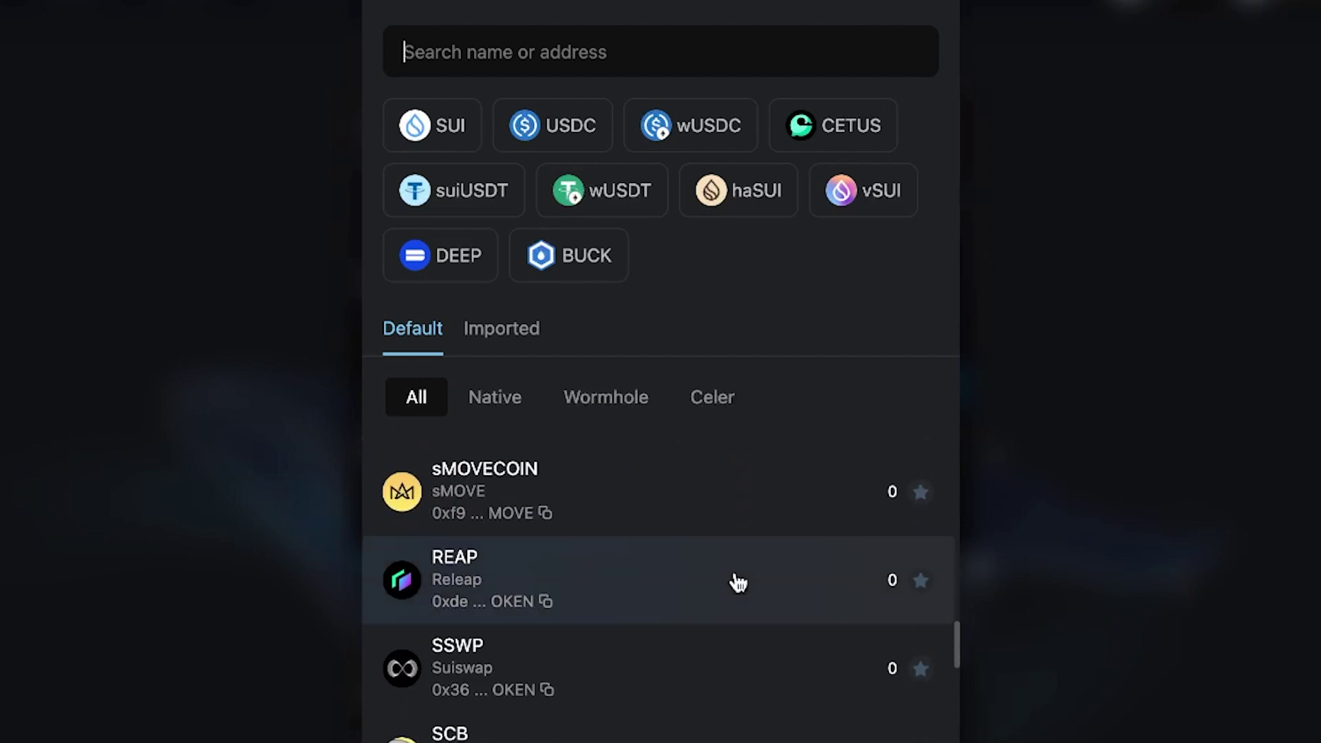
scroll(739, 583, "up", 20)
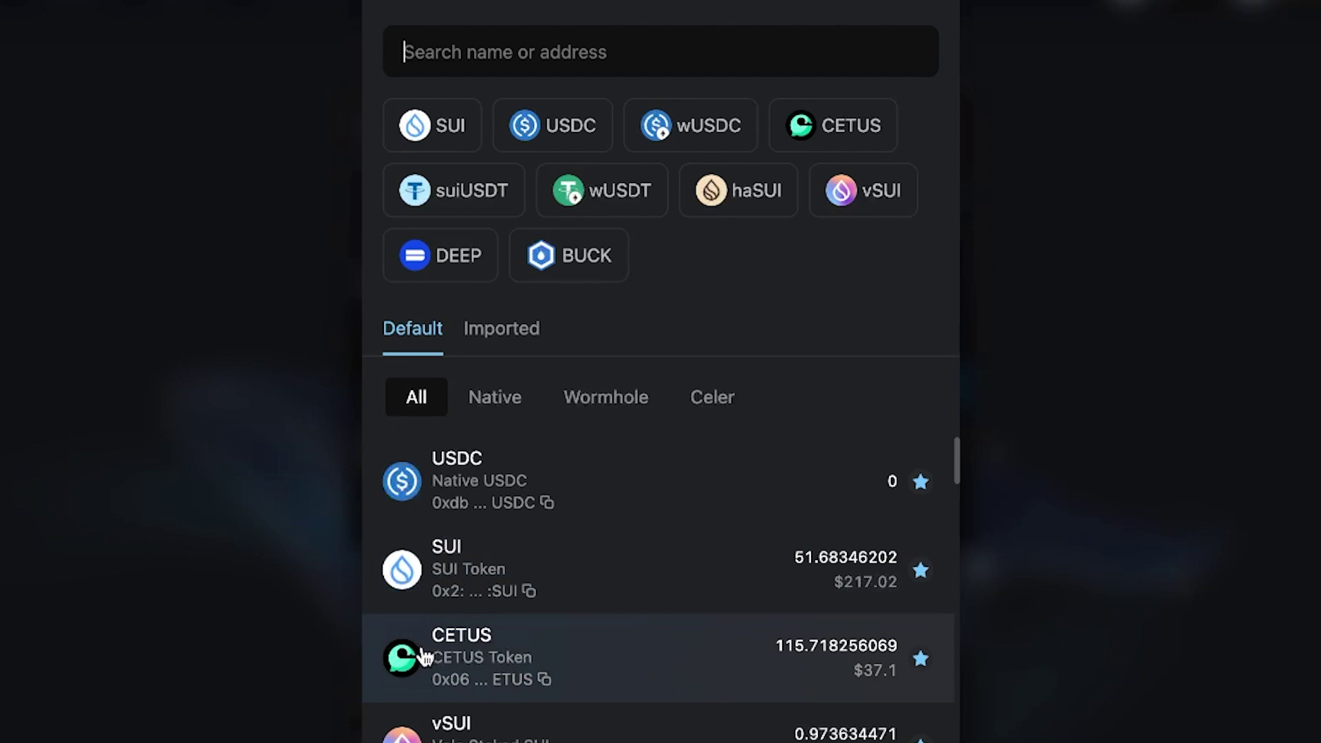
left_click(600, 662)
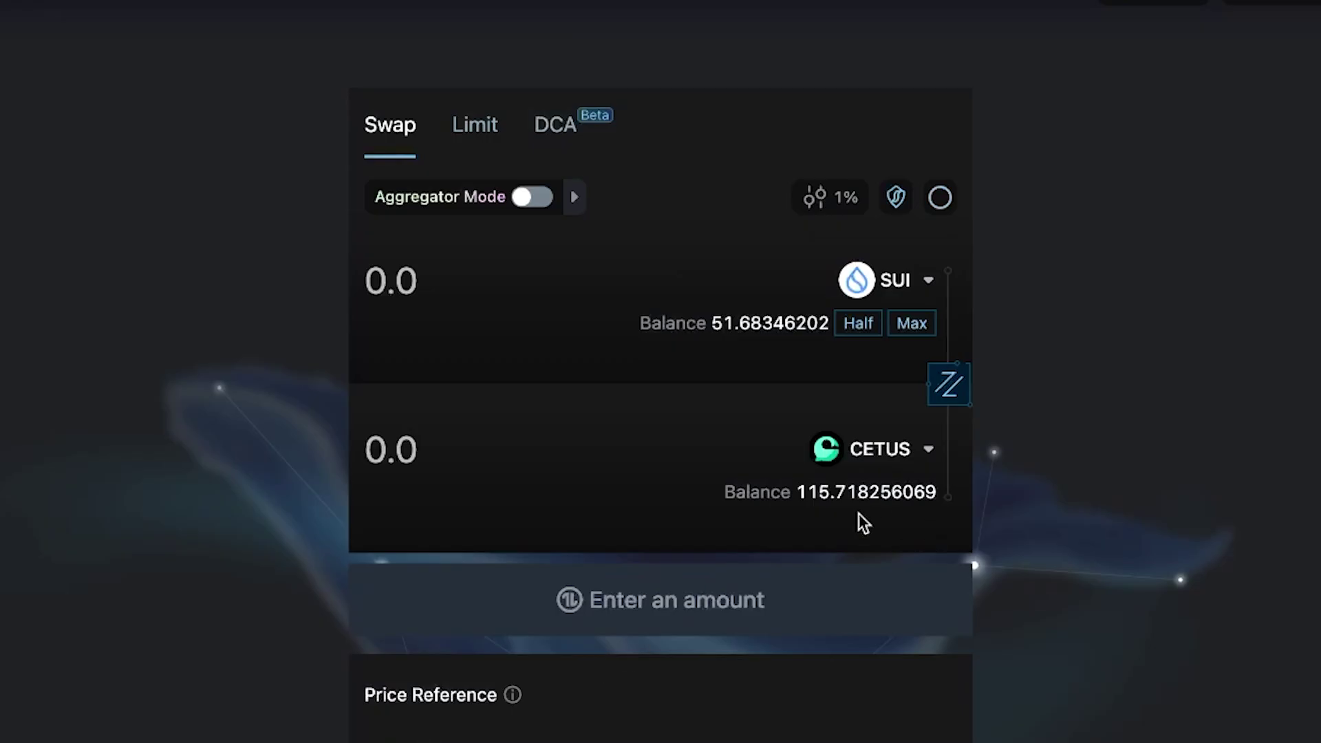
Swap 0.5 SUI for CETUS, accepting the updated price and approving the transaction in the wallet.
left_click(440, 284)
type("0.5")
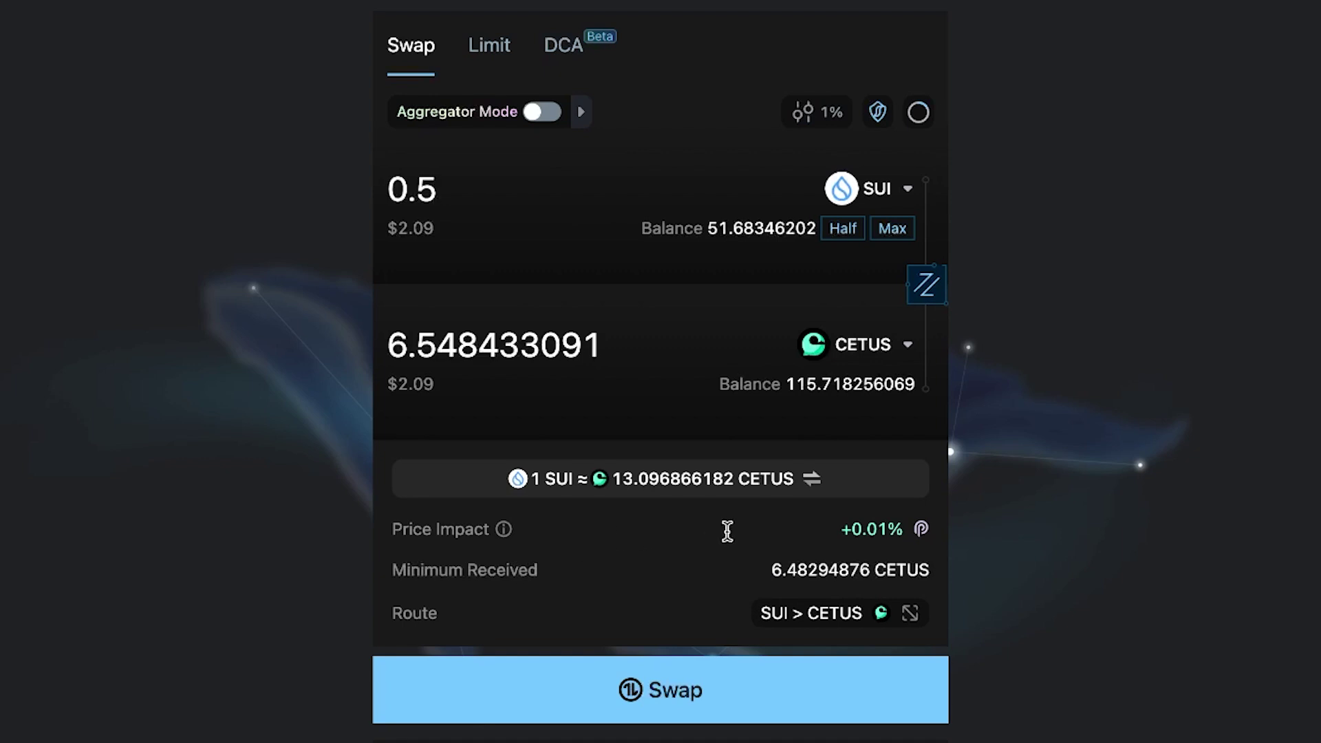
left_click(670, 705)
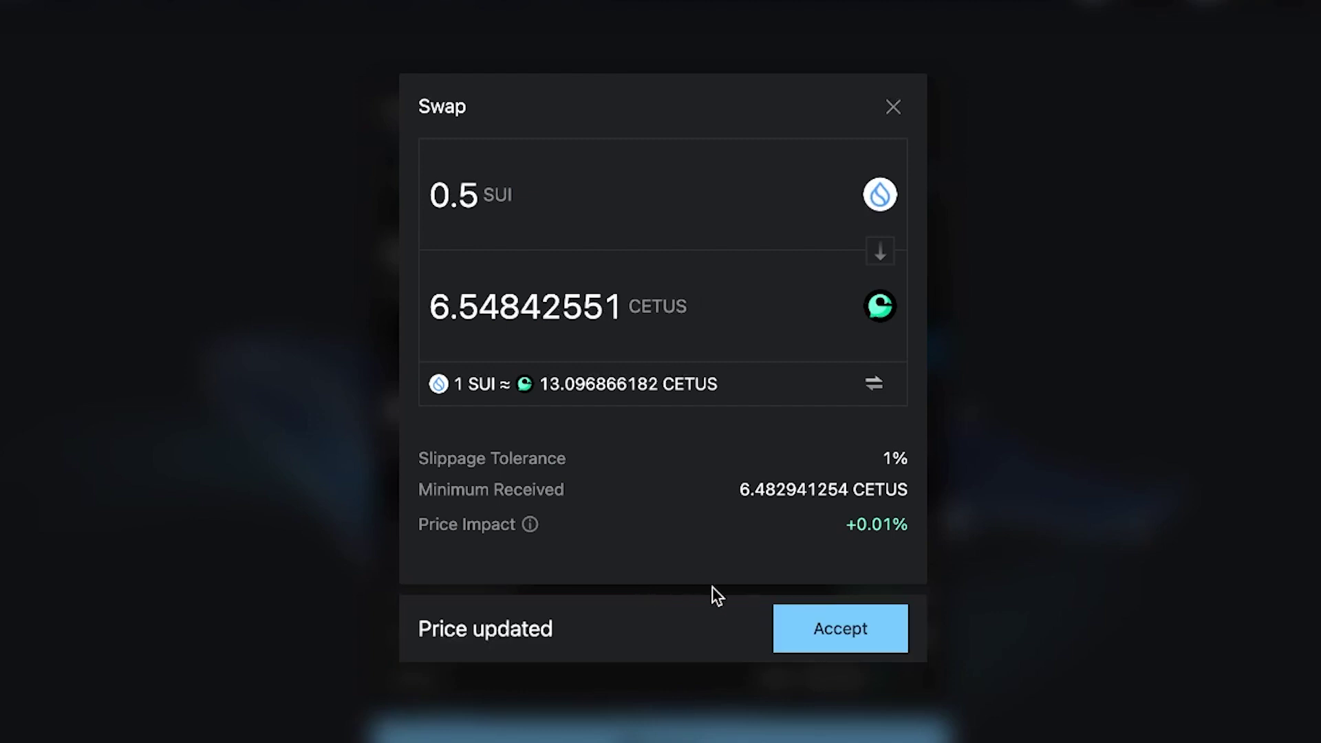
left_click(802, 624)
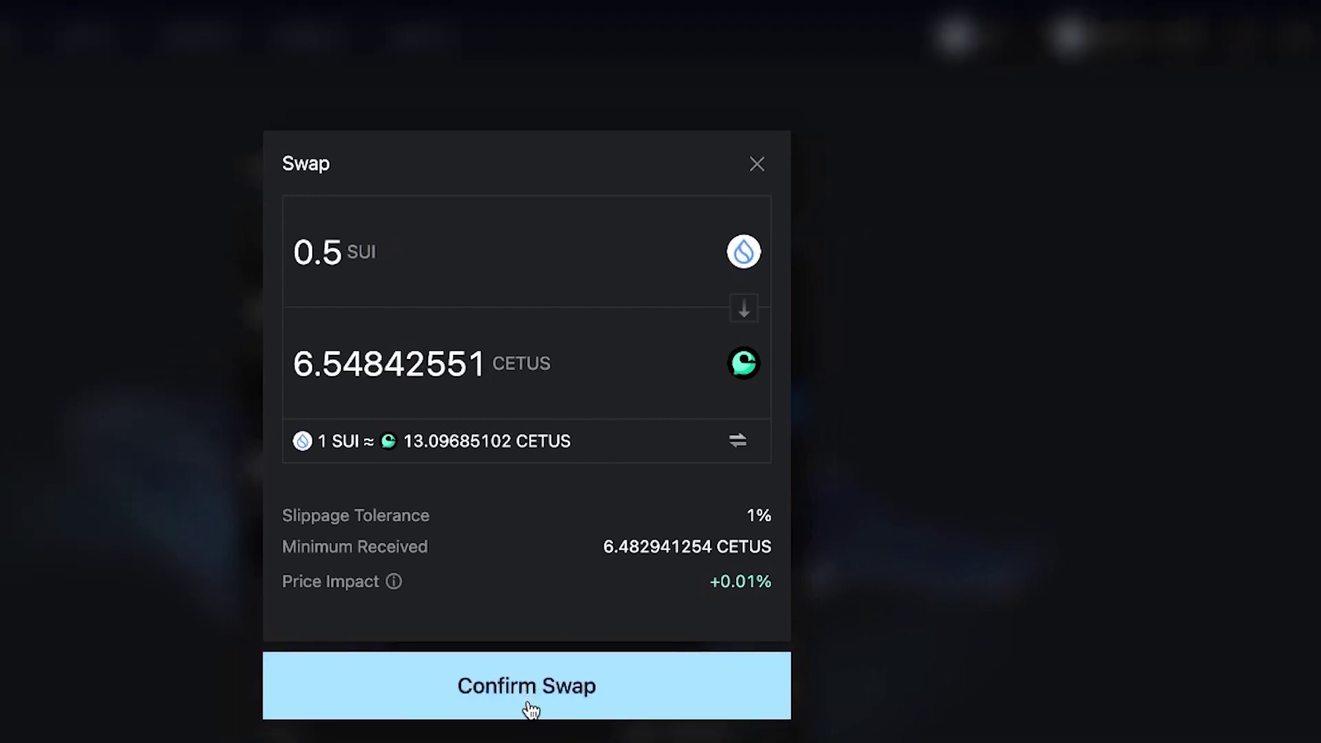
left_click(592, 671)
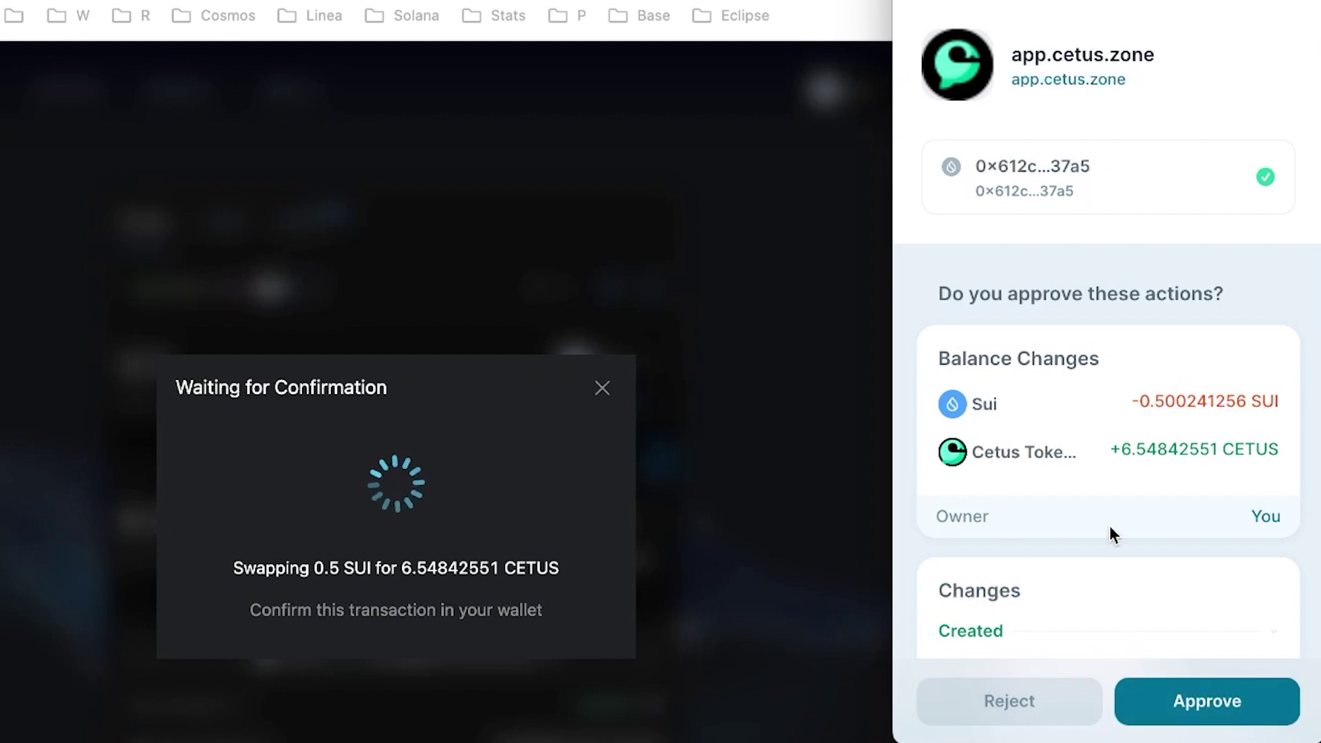
scroll(1169, 475, "down", 5)
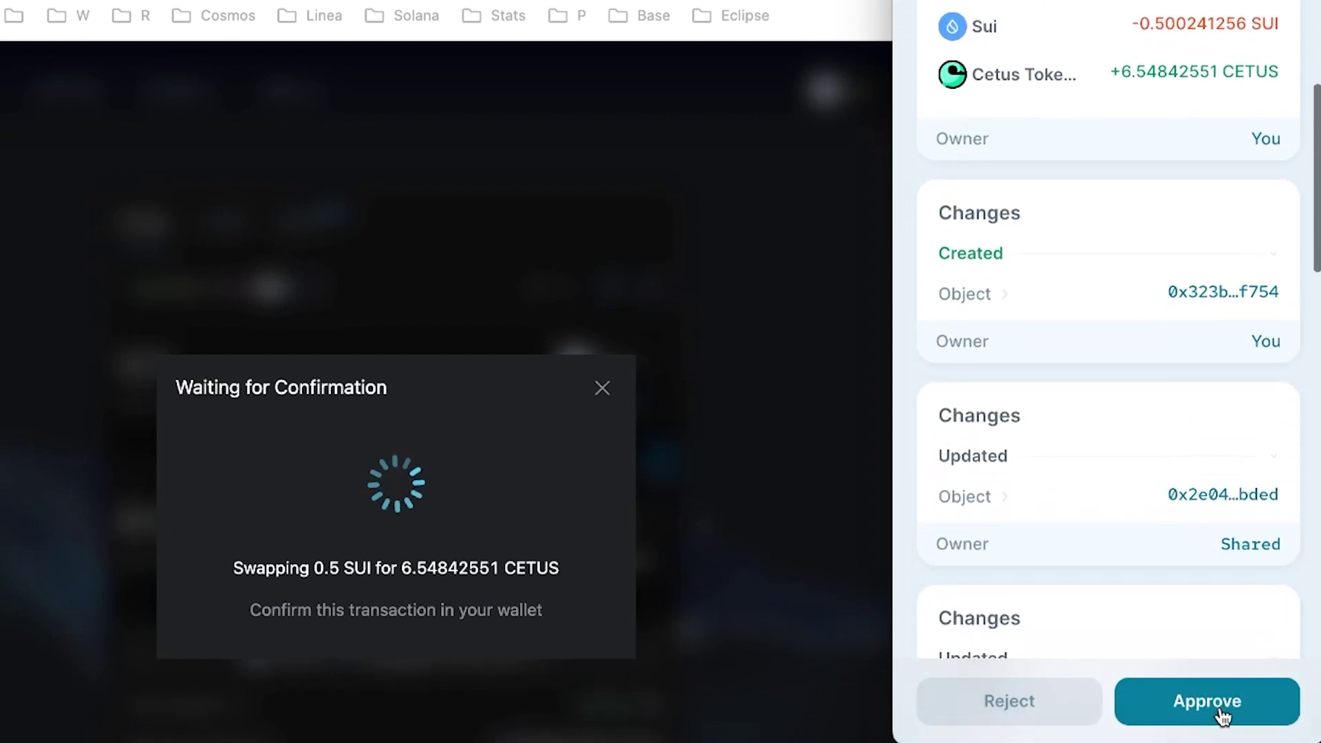
left_click(1210, 716)
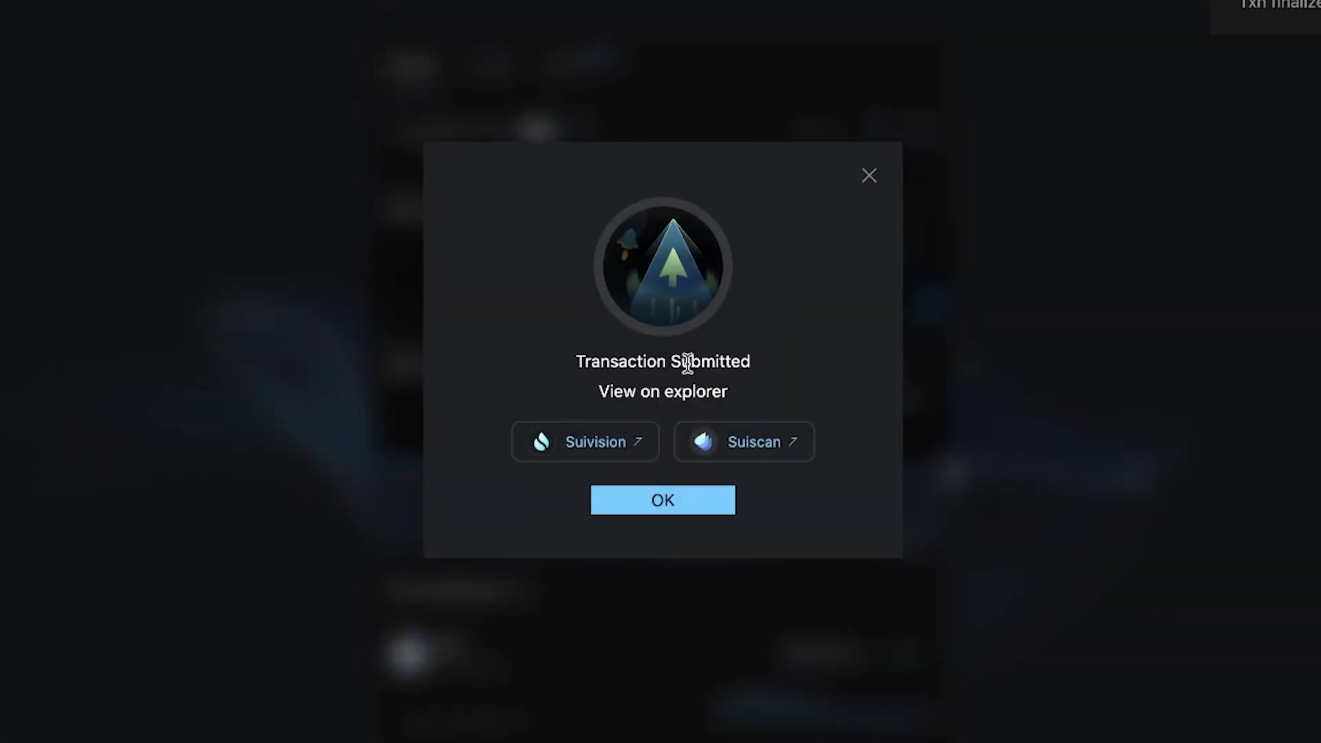
left_click(915, 426)
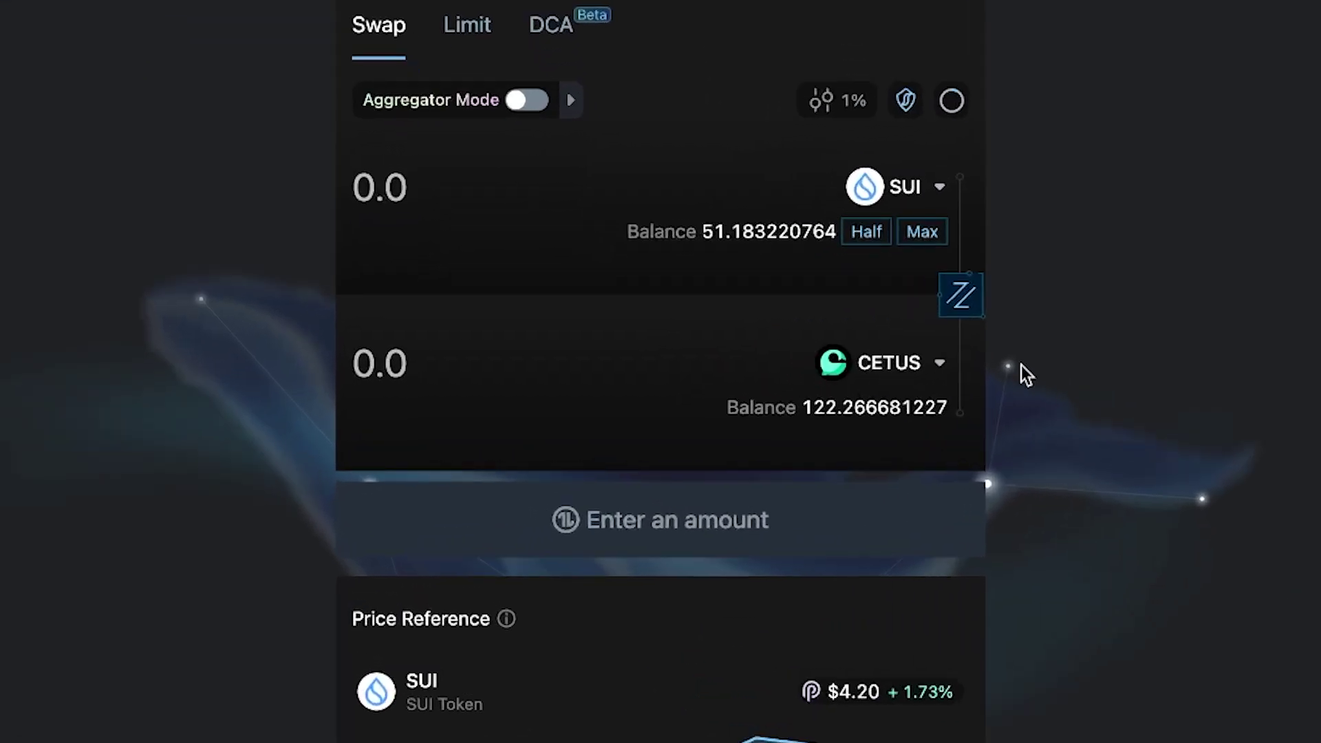
Reverse the swap direction so CETUS is sold for SUI, and fill in half of the CETUS balance.
left_click(963, 306)
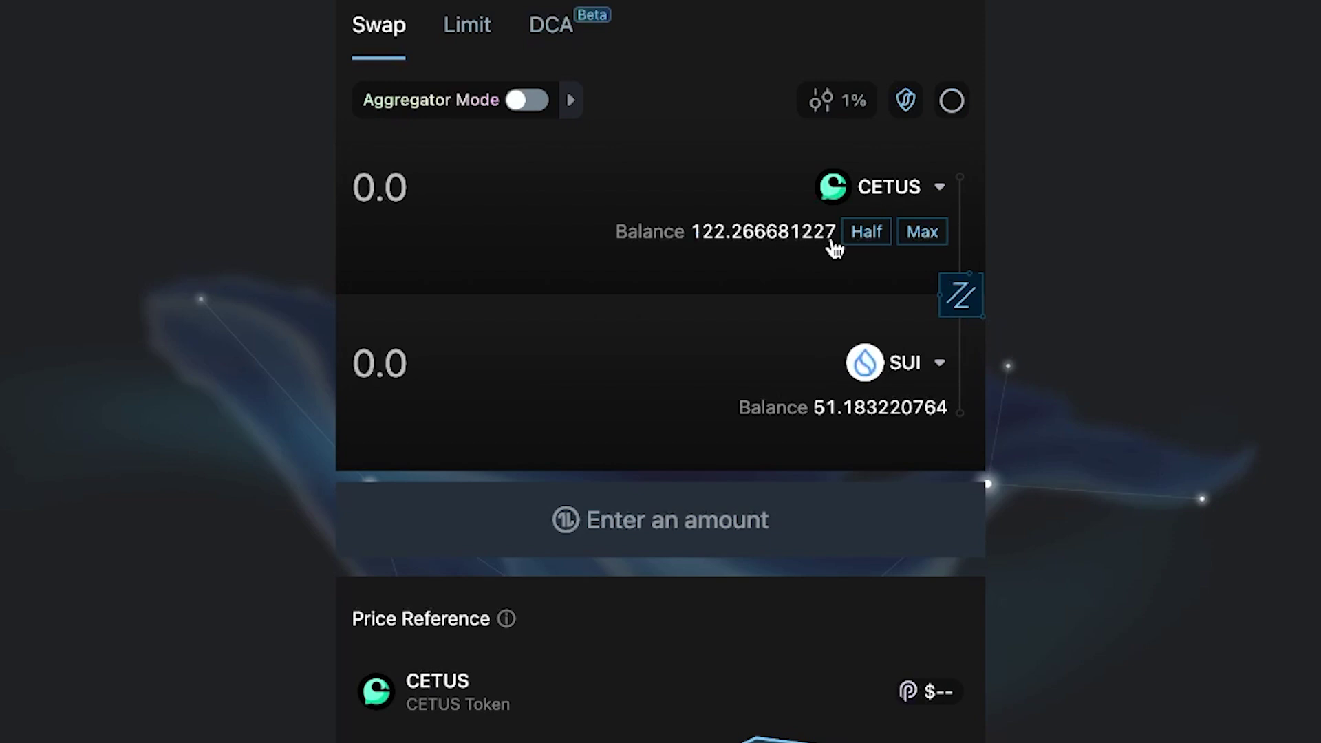
left_click(872, 238)
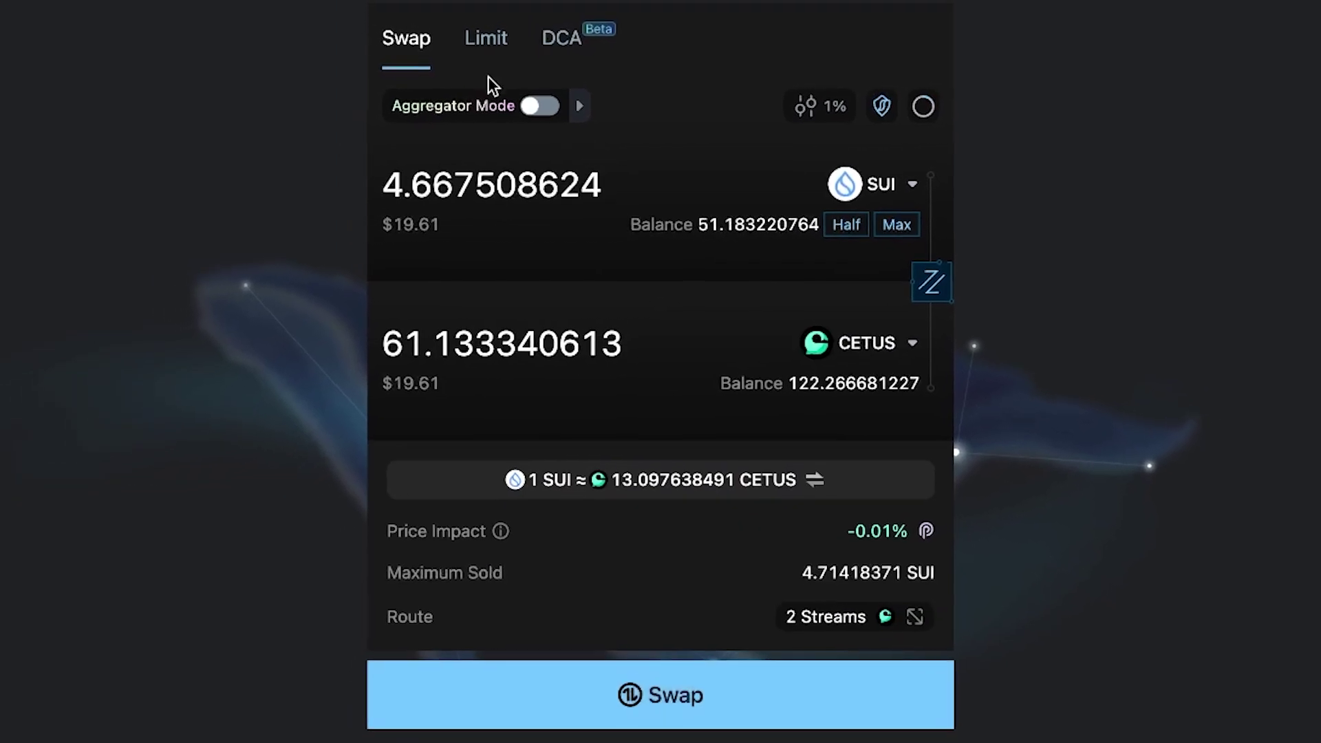
Enable Aggregator Mode and select NAVX from the token list as the token to receive.
mouse_move(471, 110)
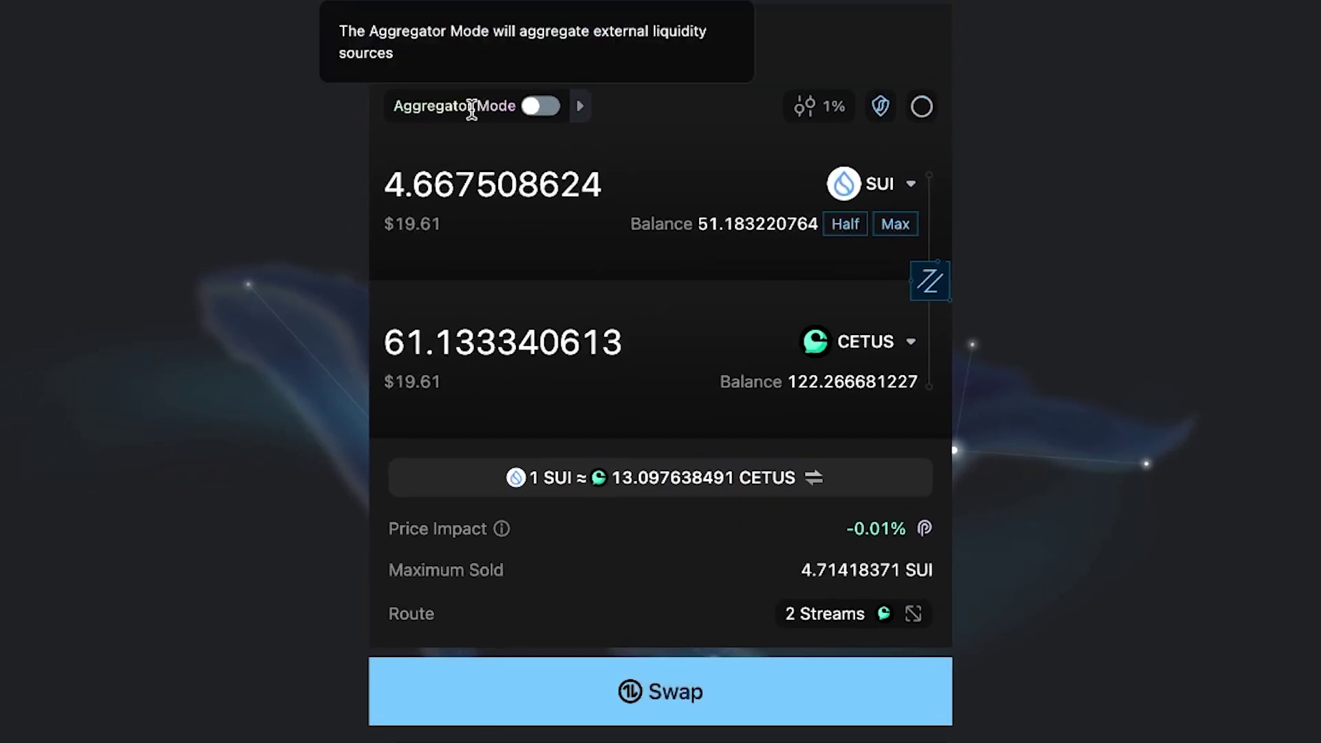
left_click(541, 110)
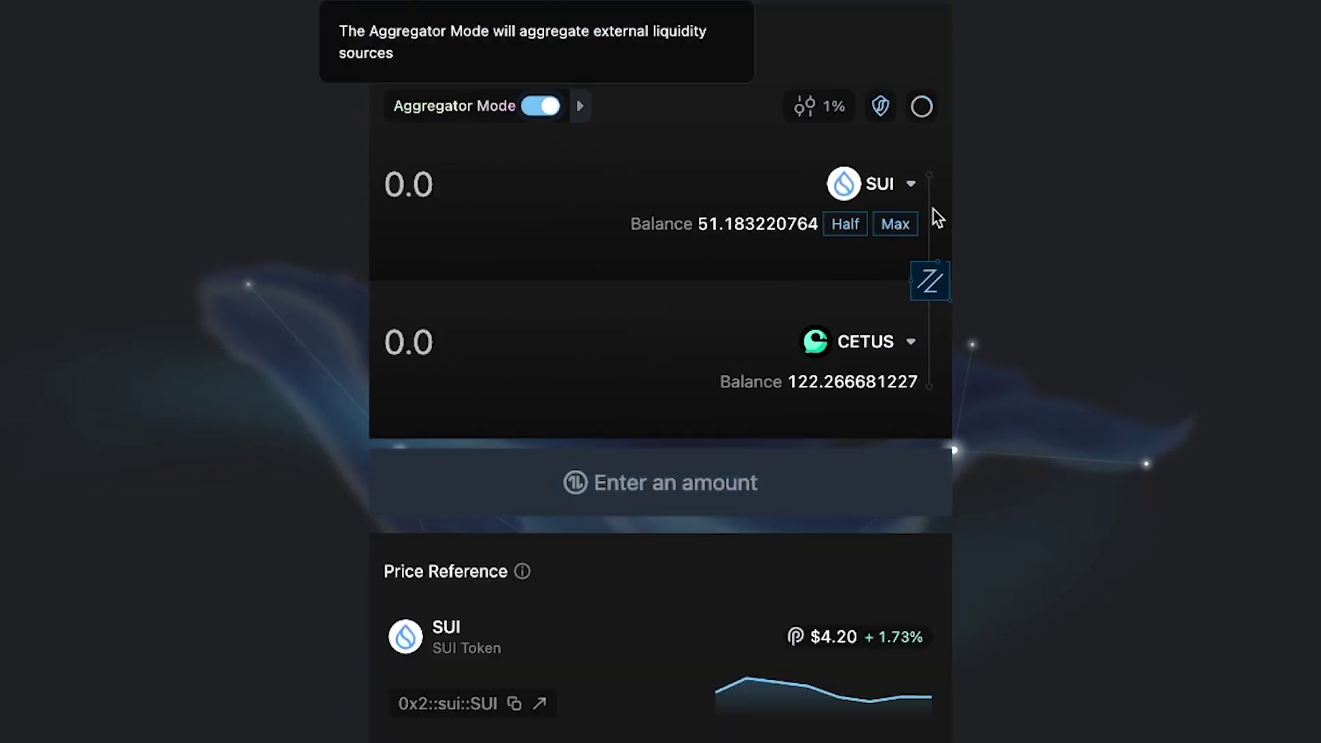
left_click(846, 339)
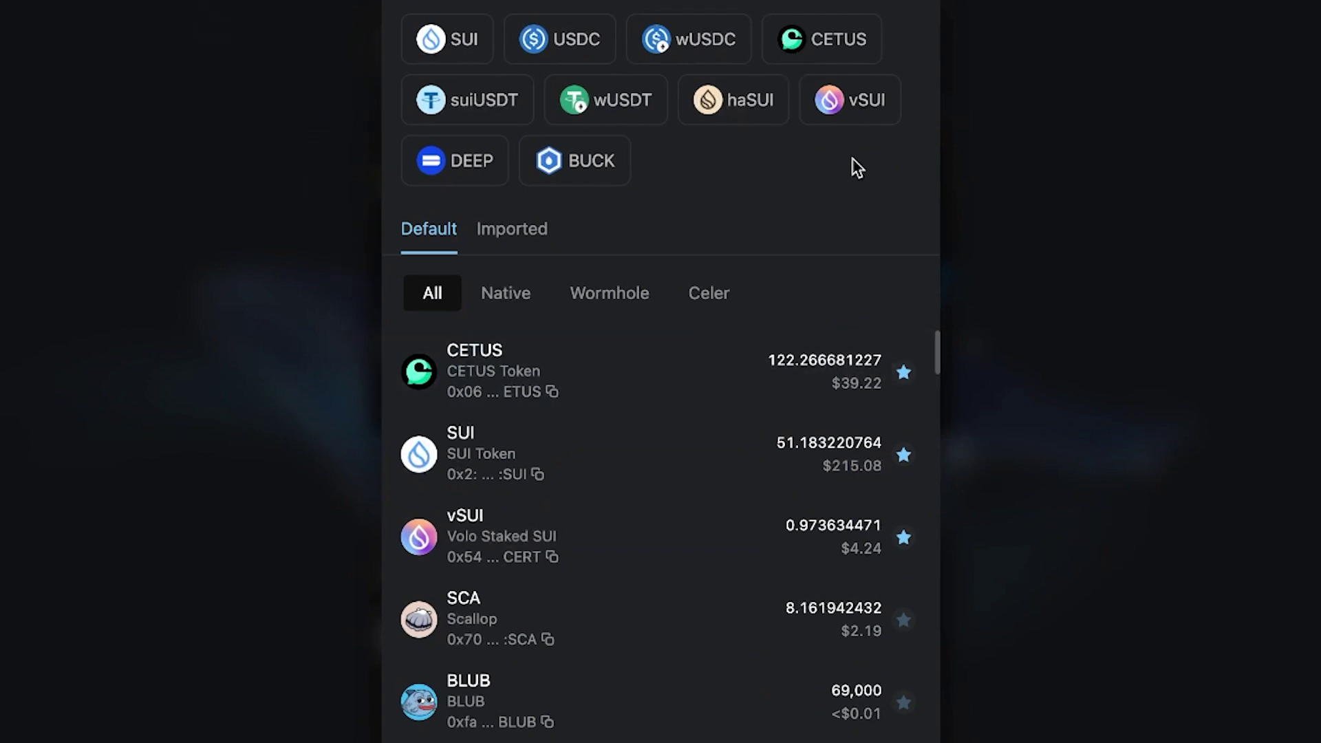
scroll(791, 182, "down", 6)
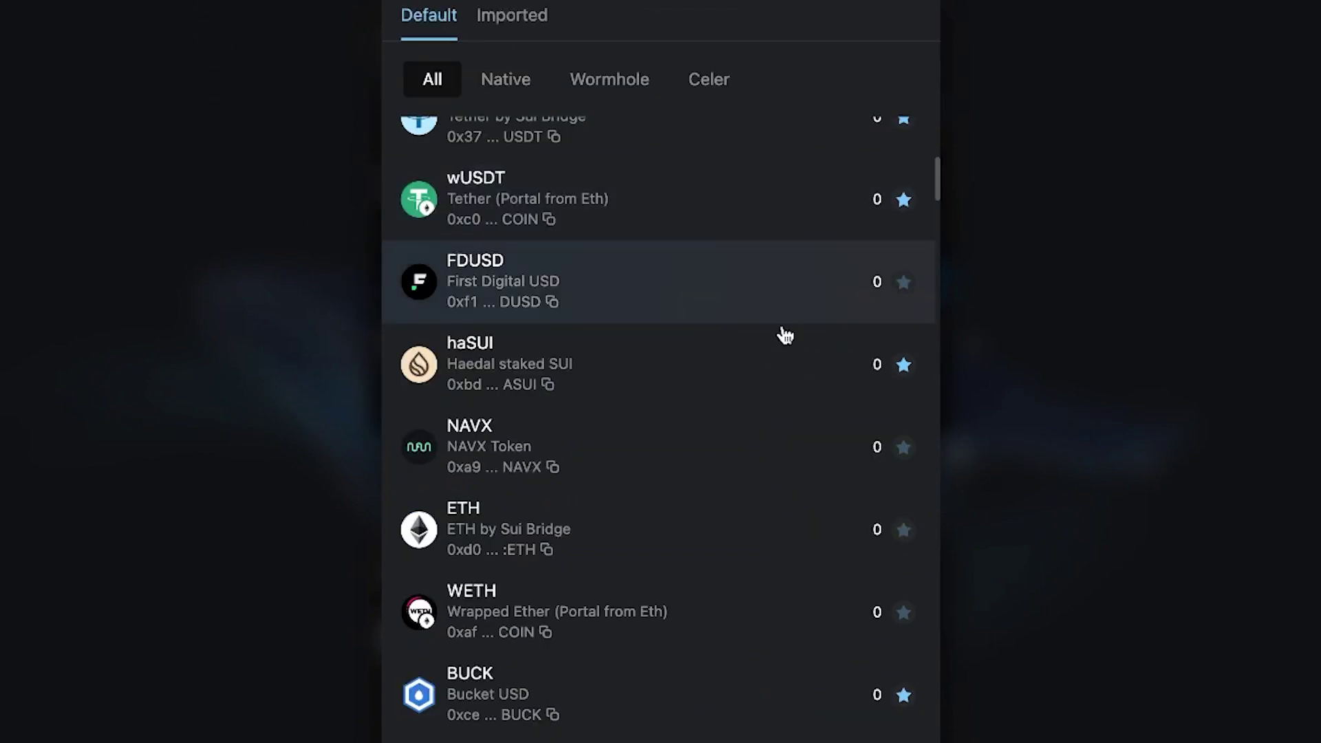
left_click(730, 463)
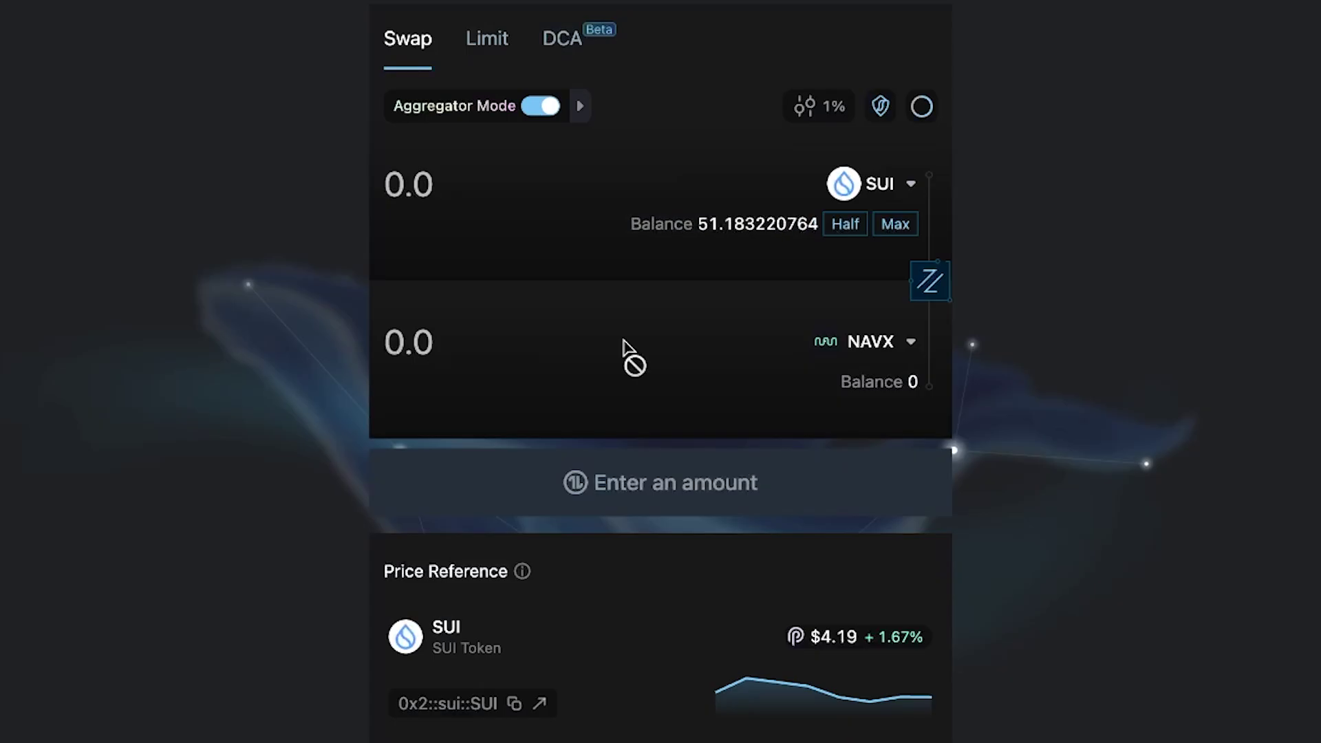
Compare the quotes for swapping 0.5 SUI to NAVX with Aggregator Mode on and with it off.
left_click(431, 181)
type("0.")
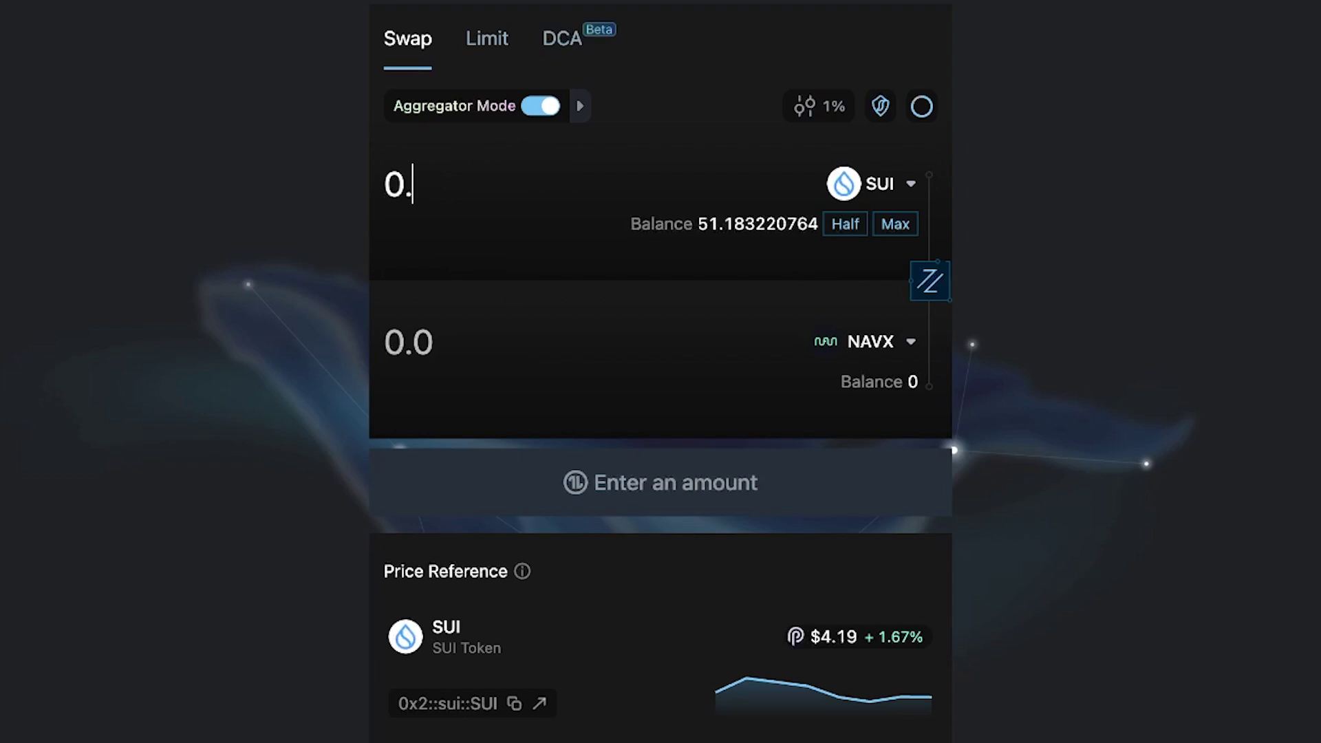
type("5")
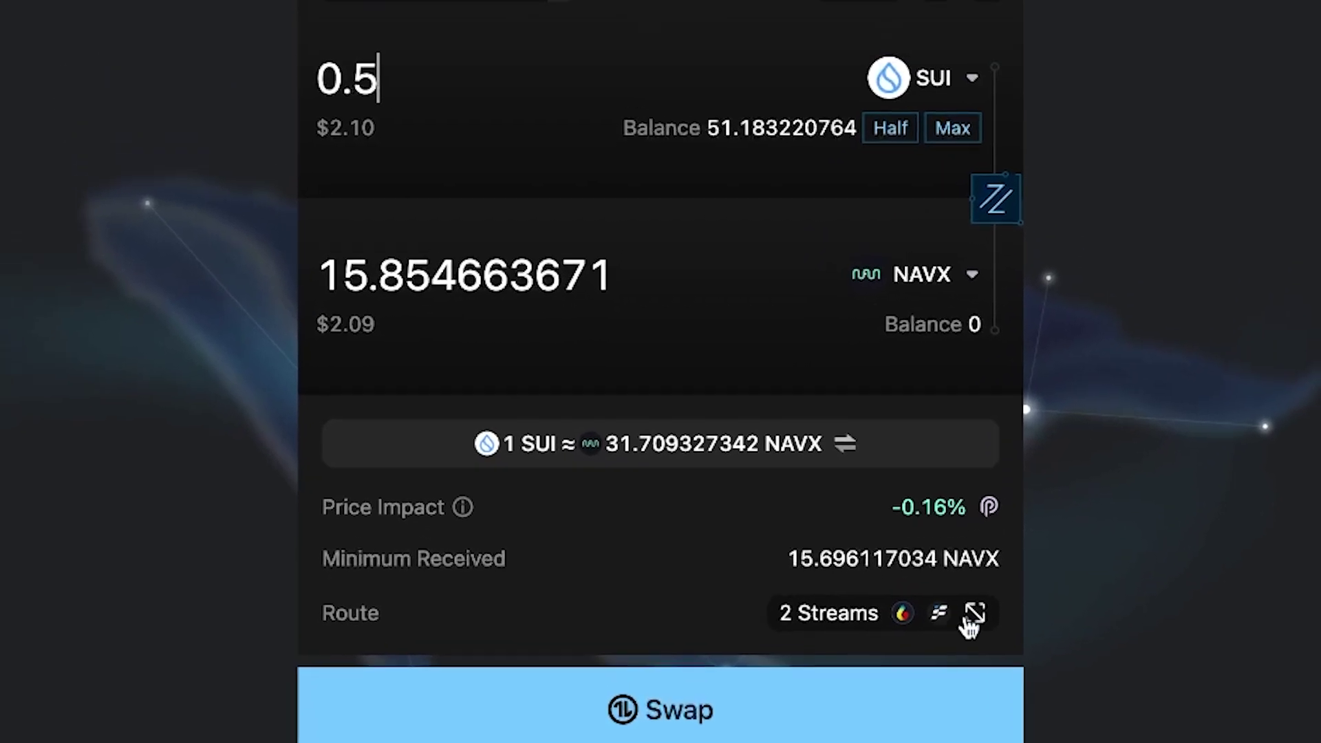
left_click(988, 509)
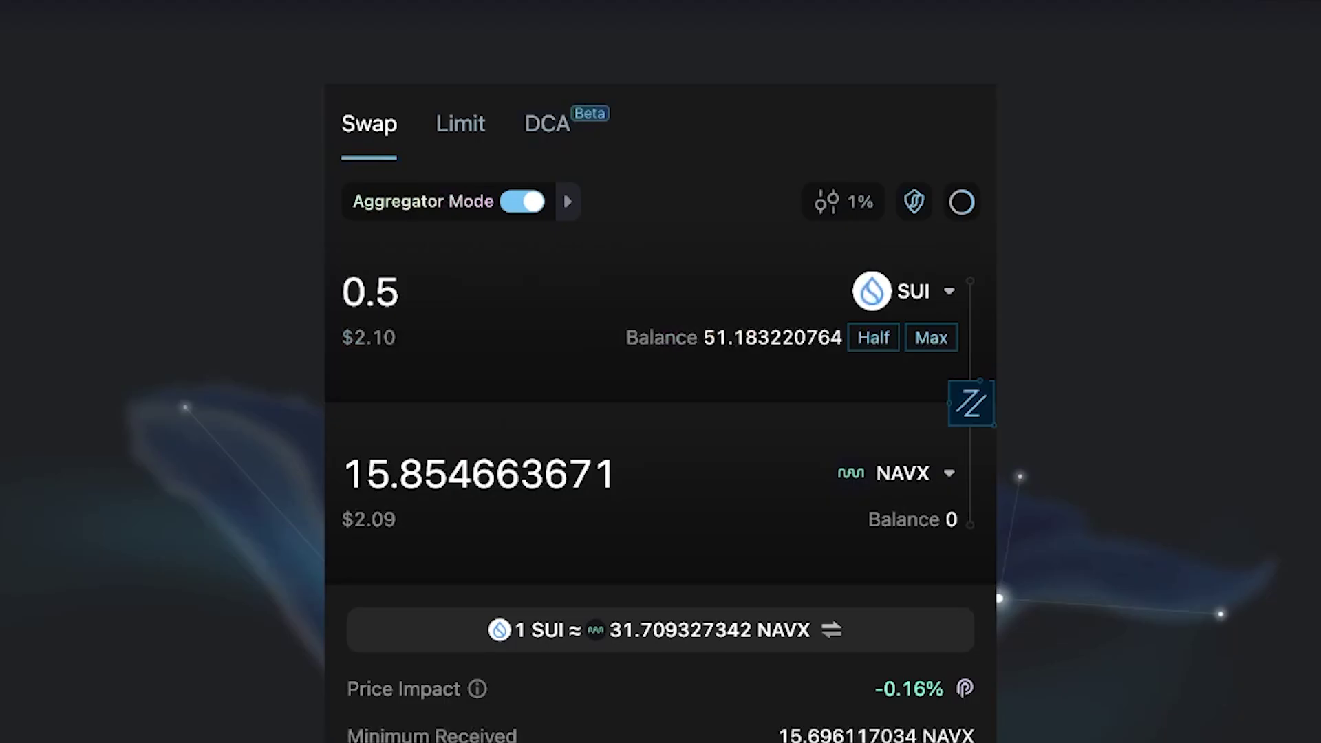
left_click(538, 204)
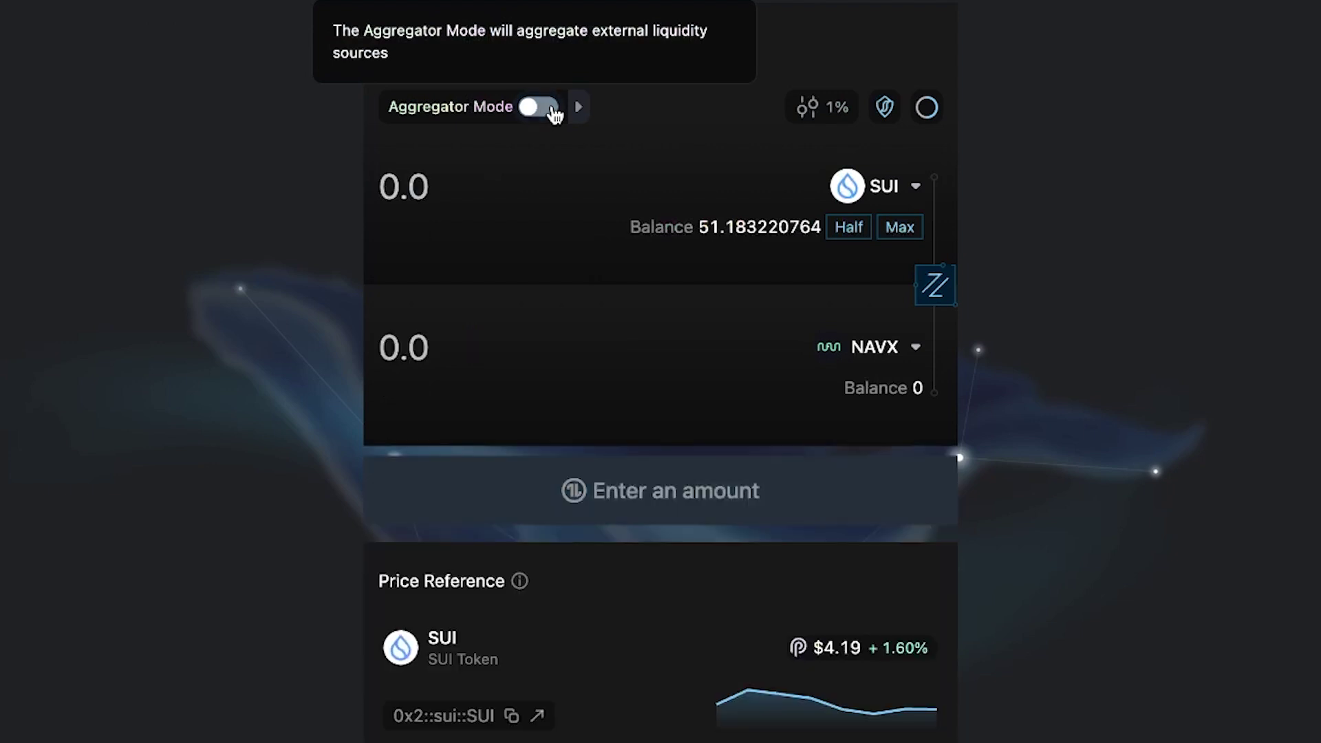
left_click(655, 200)
type("0.5")
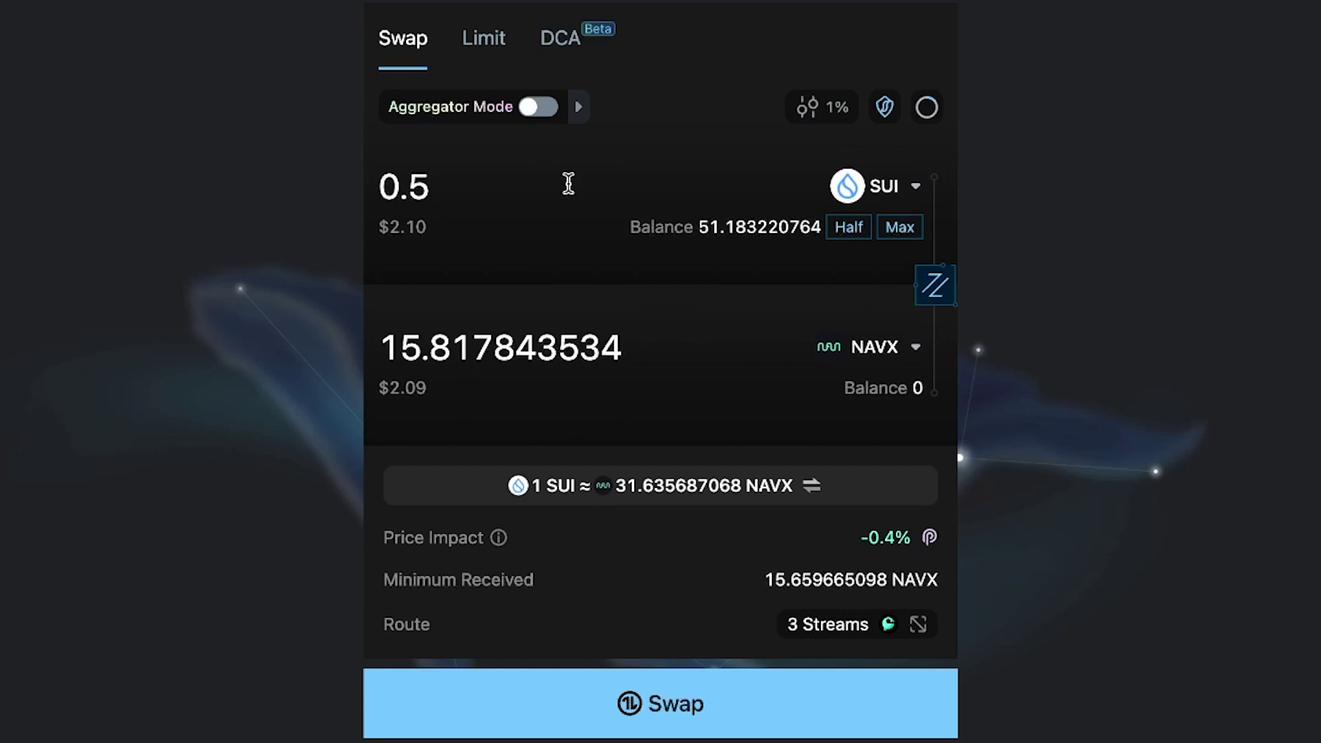
Swap 0.5 SUI for NAVX with Aggregator Mode switched back on, approving the transaction in the wallet.
left_click(537, 117)
left_click(493, 198)
type("0.5")
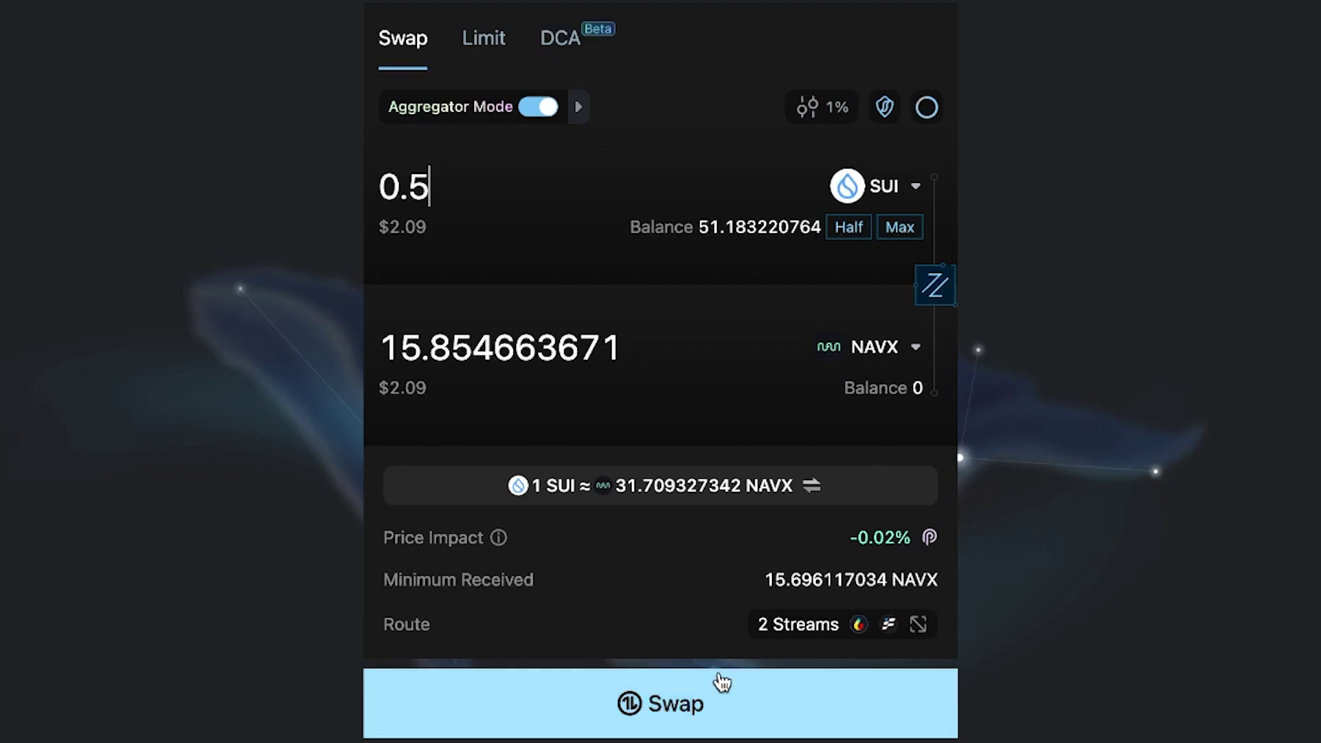
left_click(667, 699)
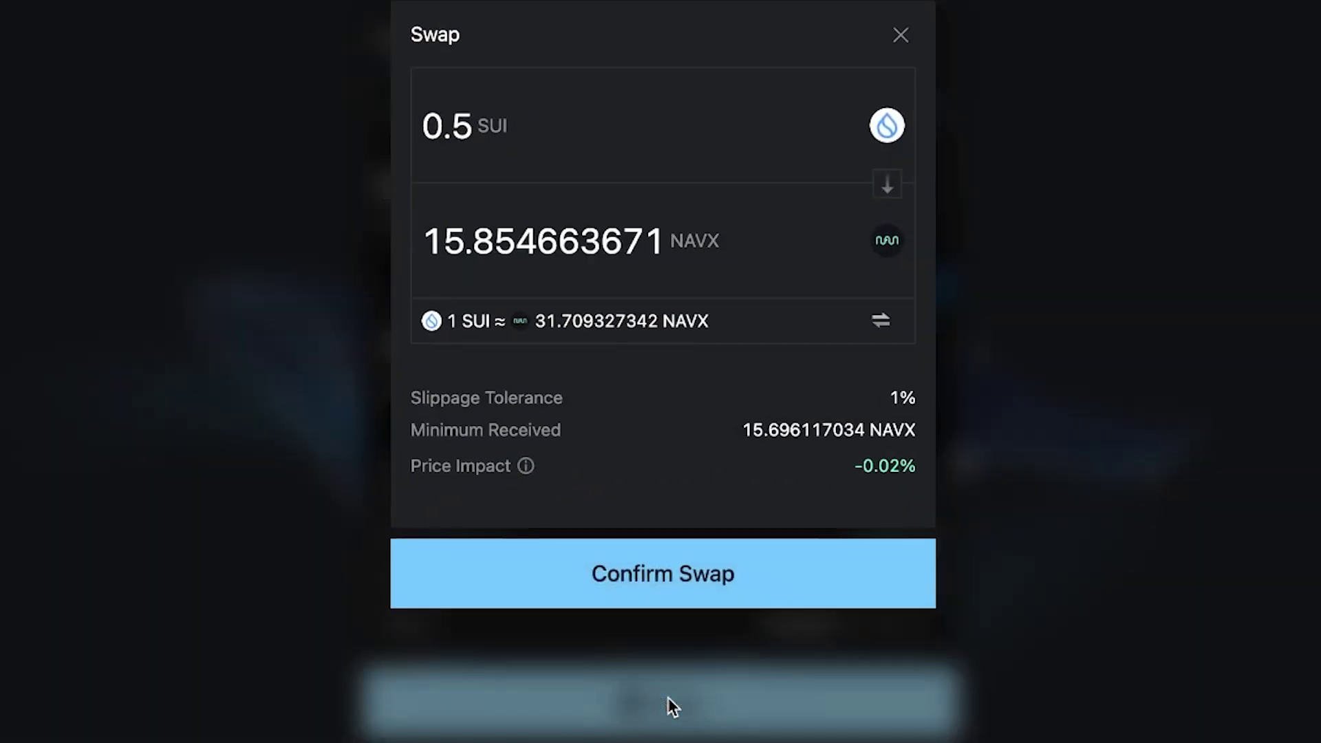
left_click(739, 571)
left_click(1209, 718)
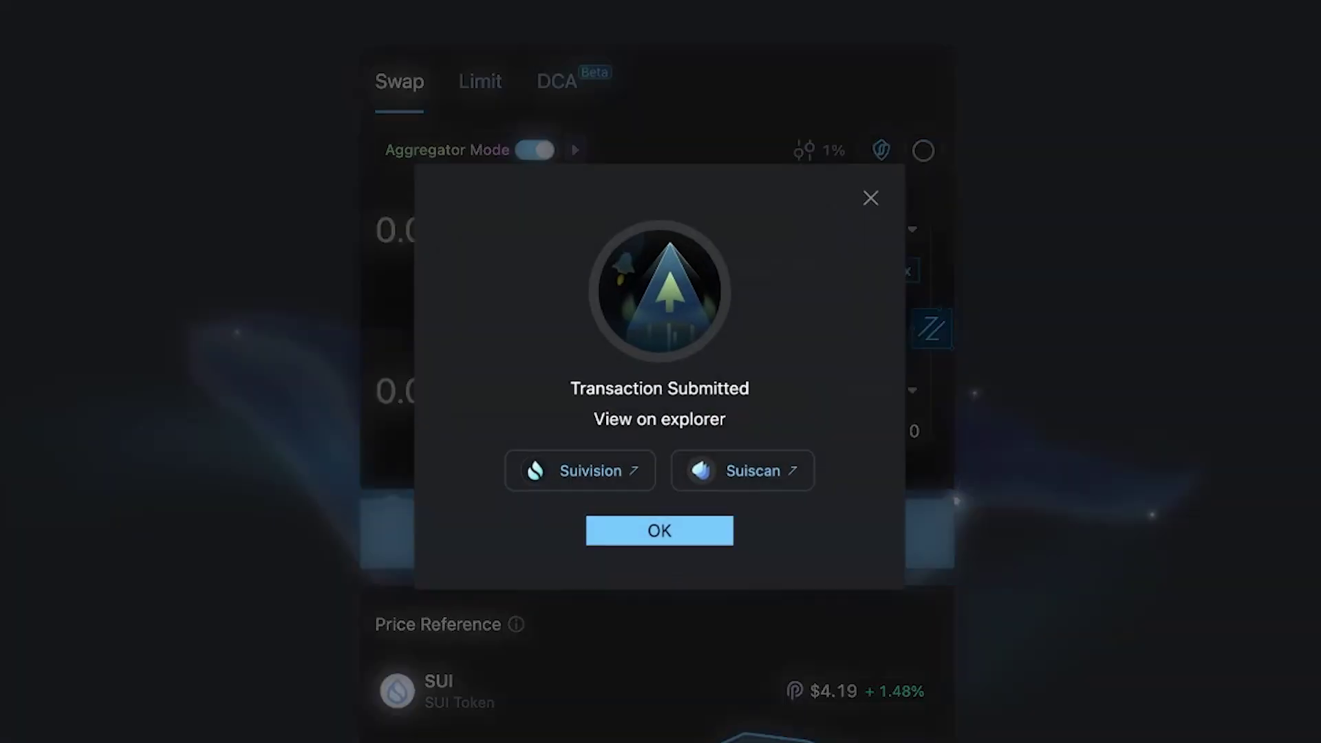
left_click(1244, 494)
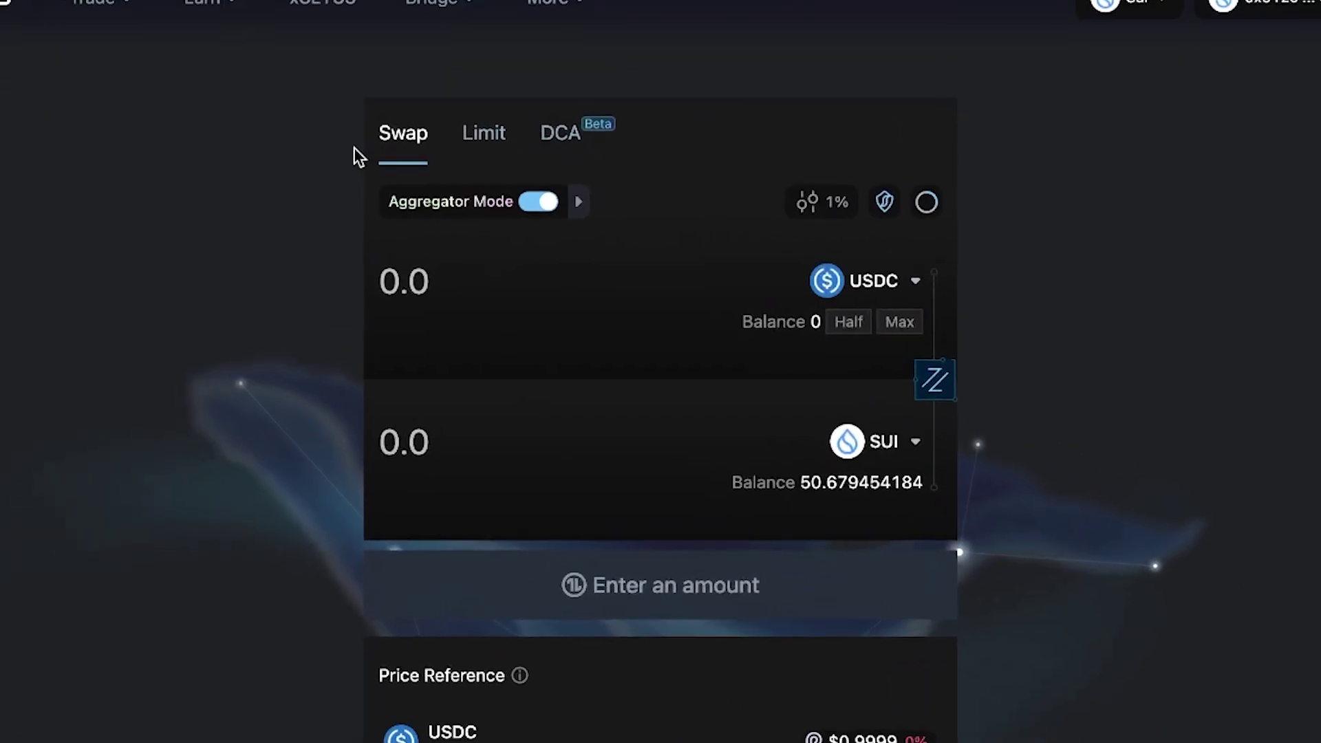
Set the limit order's rate for buying SUI to 4.17 USDC and look through the expiry options.
left_click(477, 129)
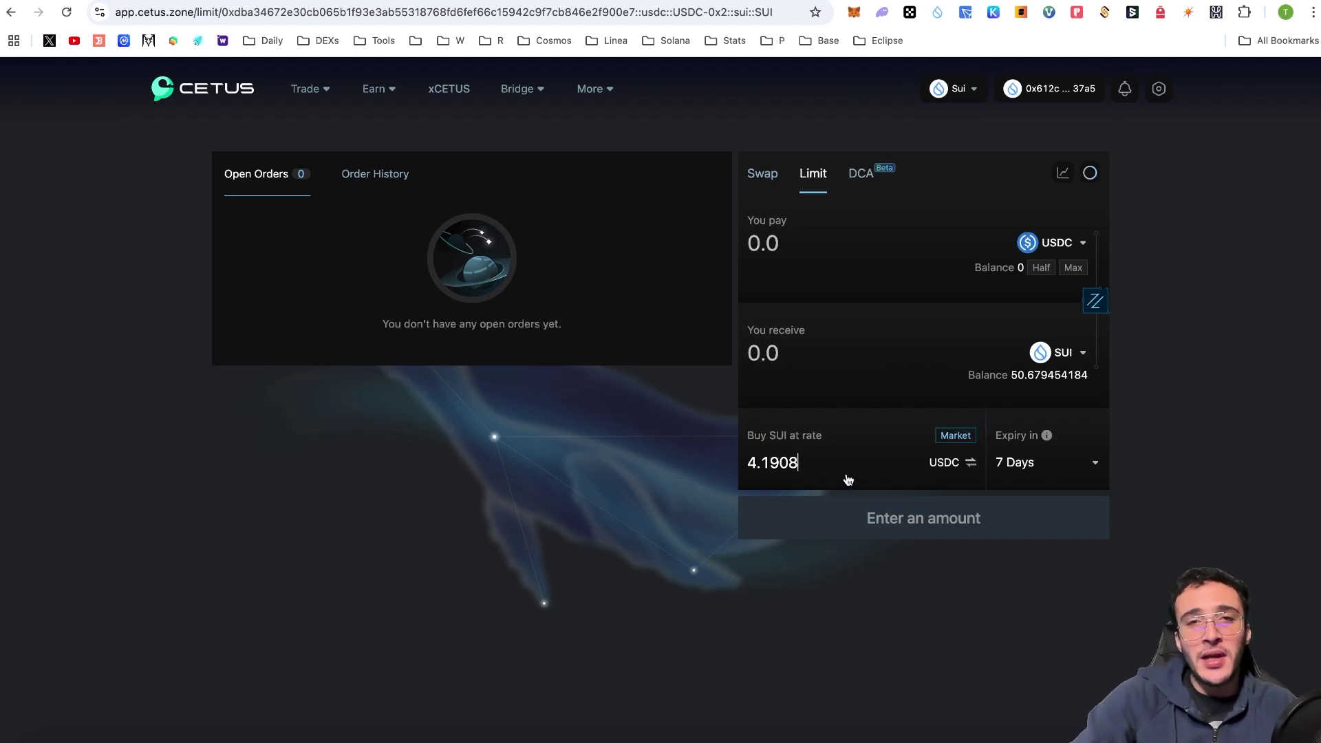
left_click_drag(802, 462, 762, 463)
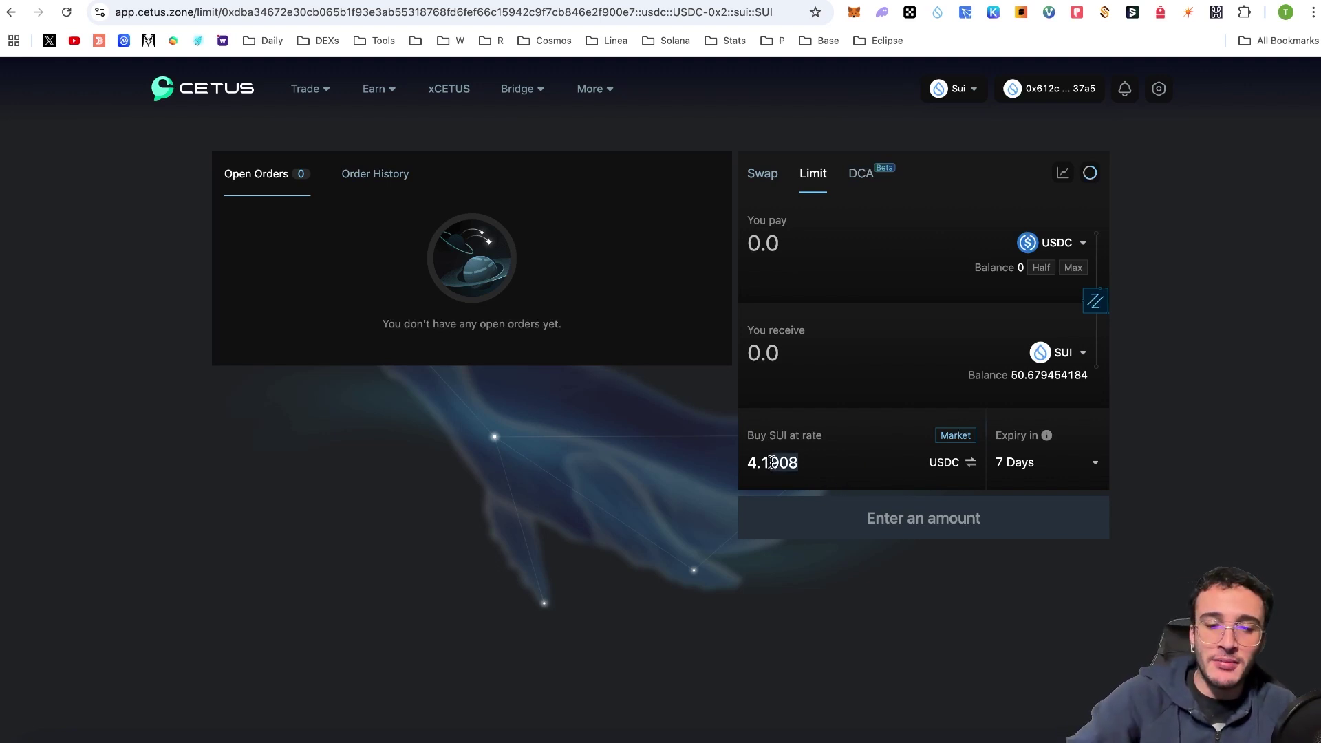
type("17")
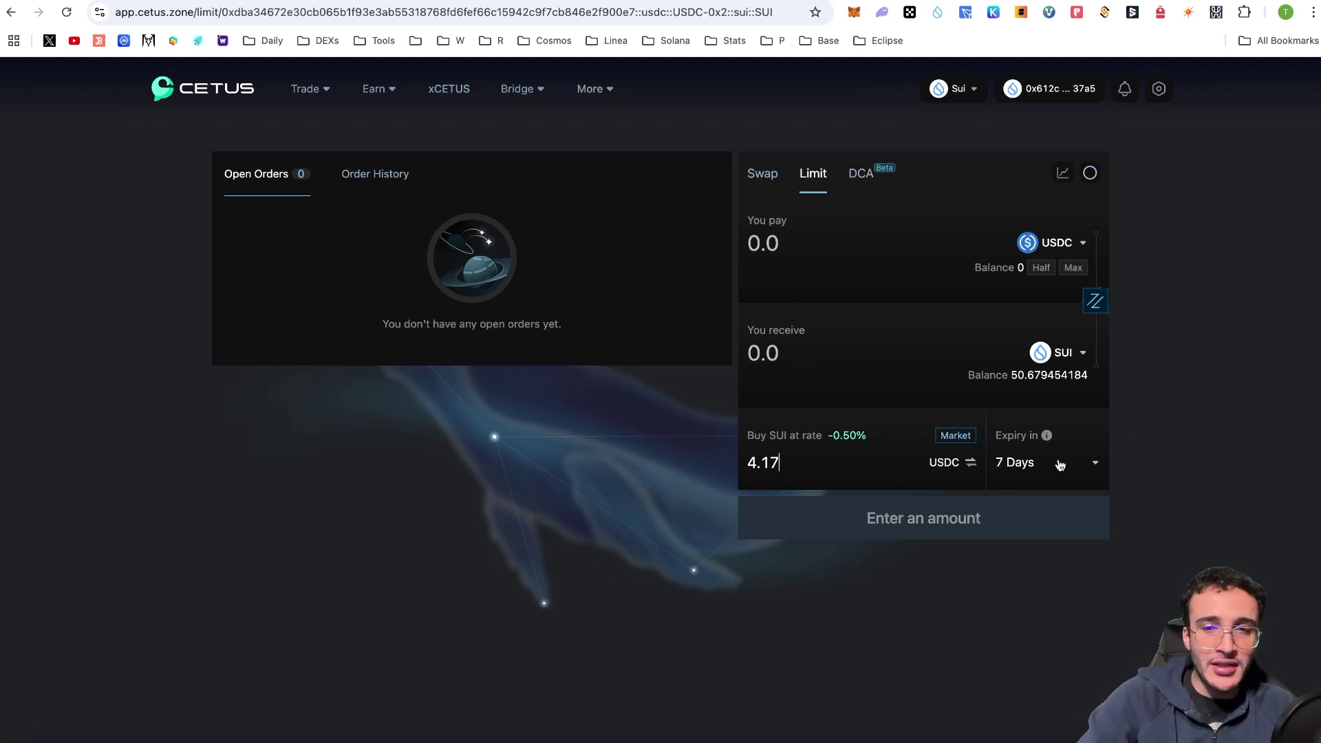
left_click(1056, 467)
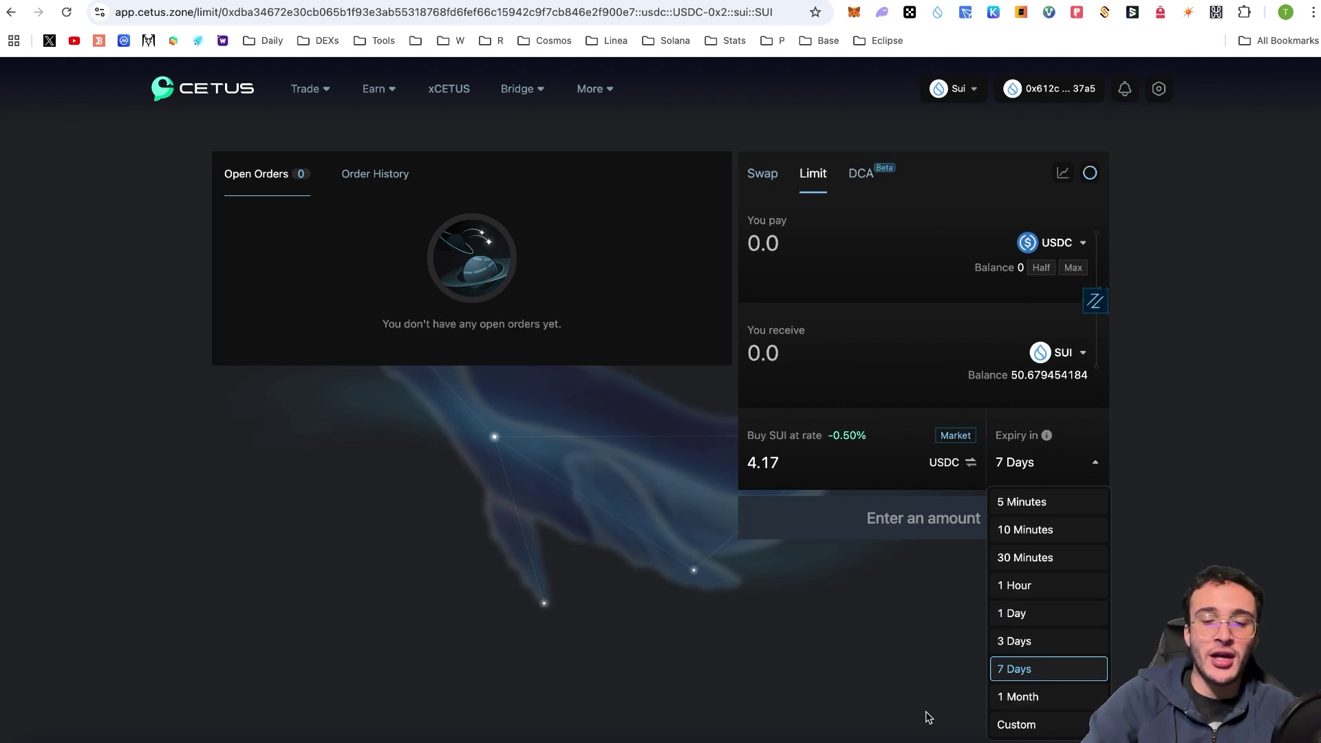
left_click(931, 608)
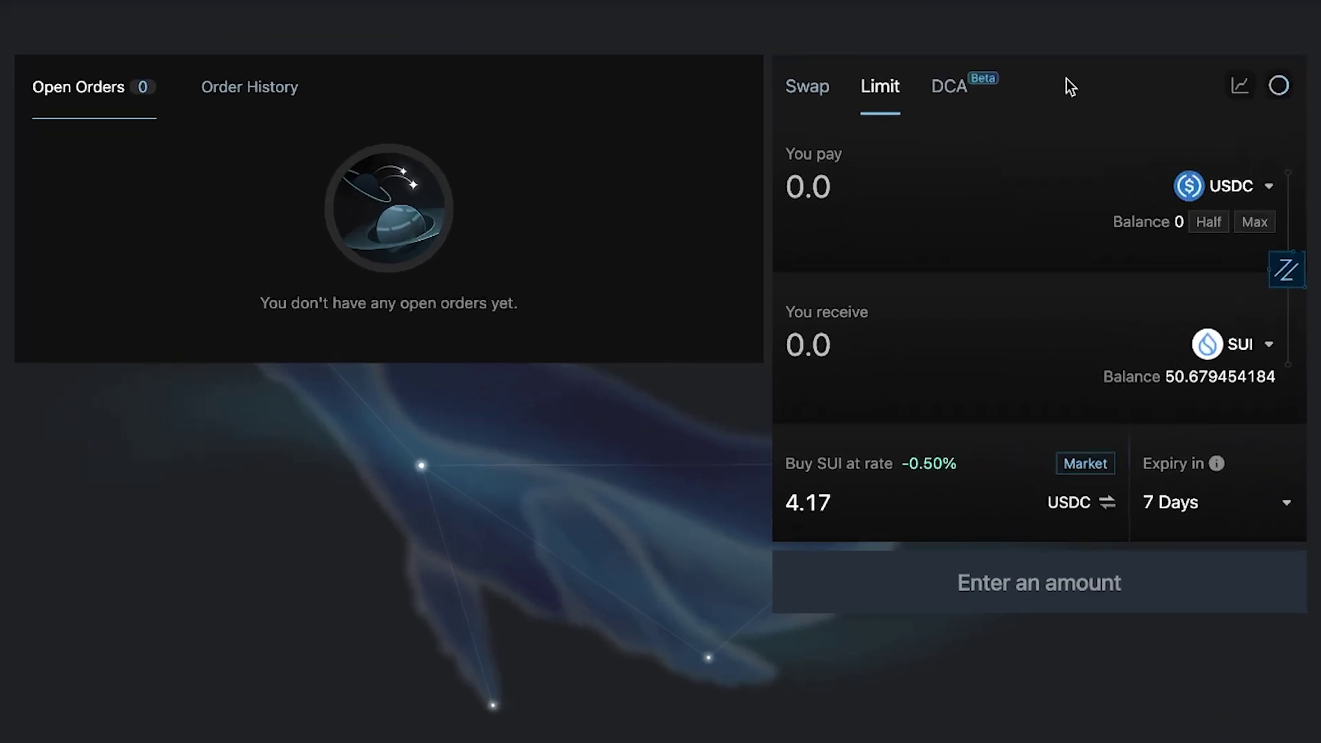
Start a DCA order with SUI as the token to sell and CETUS as the token to buy.
left_click(961, 100)
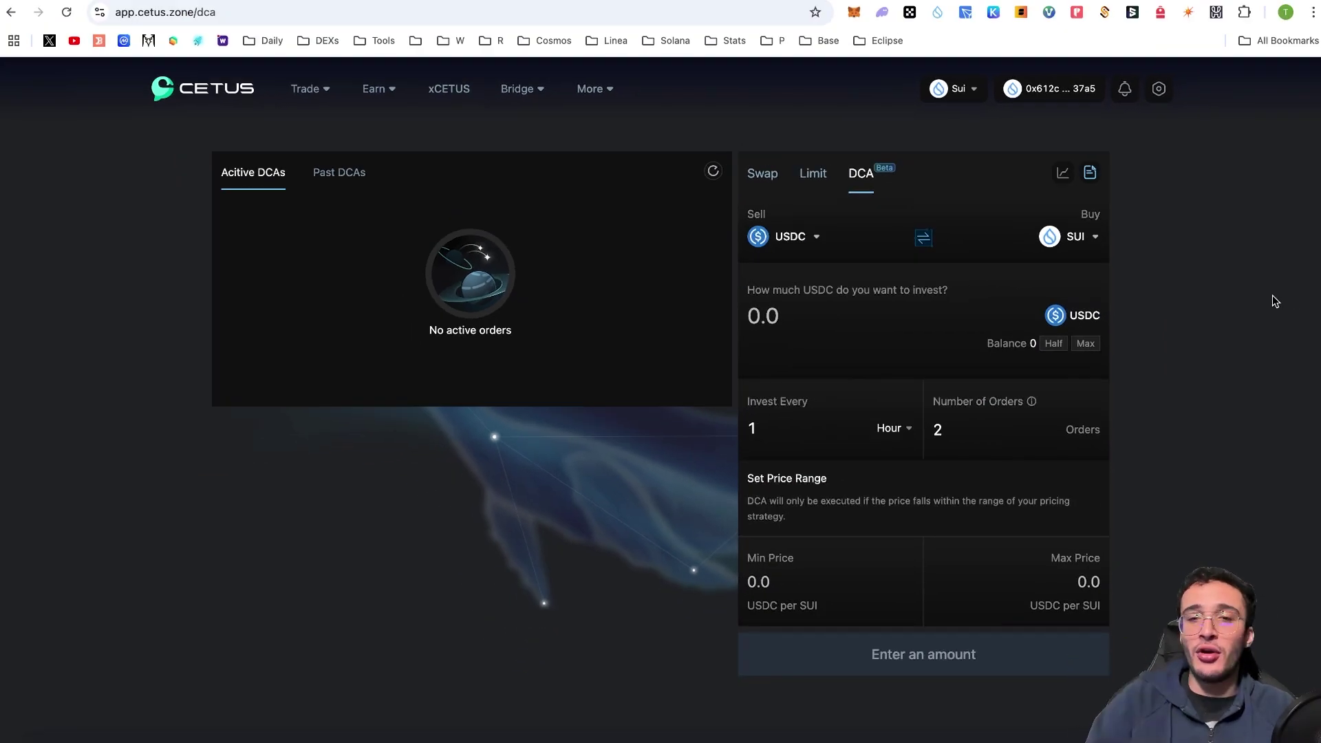
left_click(804, 239)
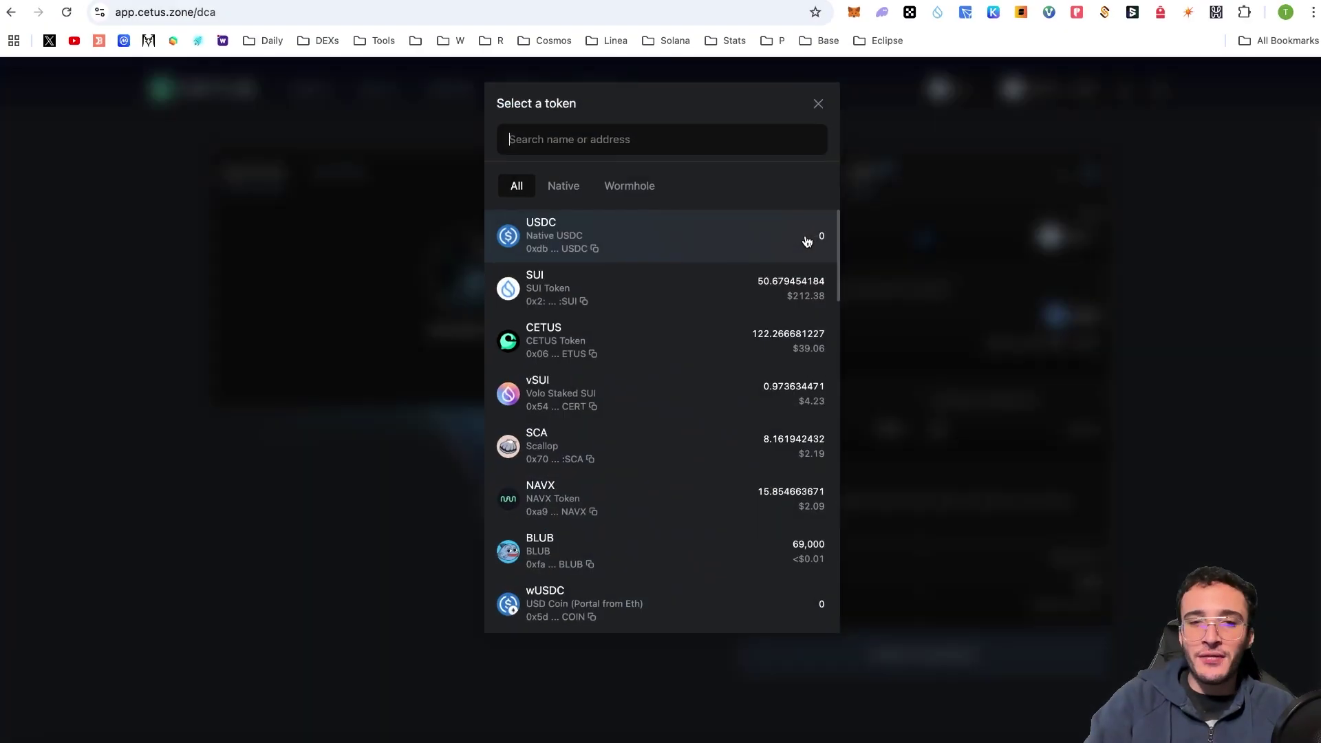
left_click(774, 284)
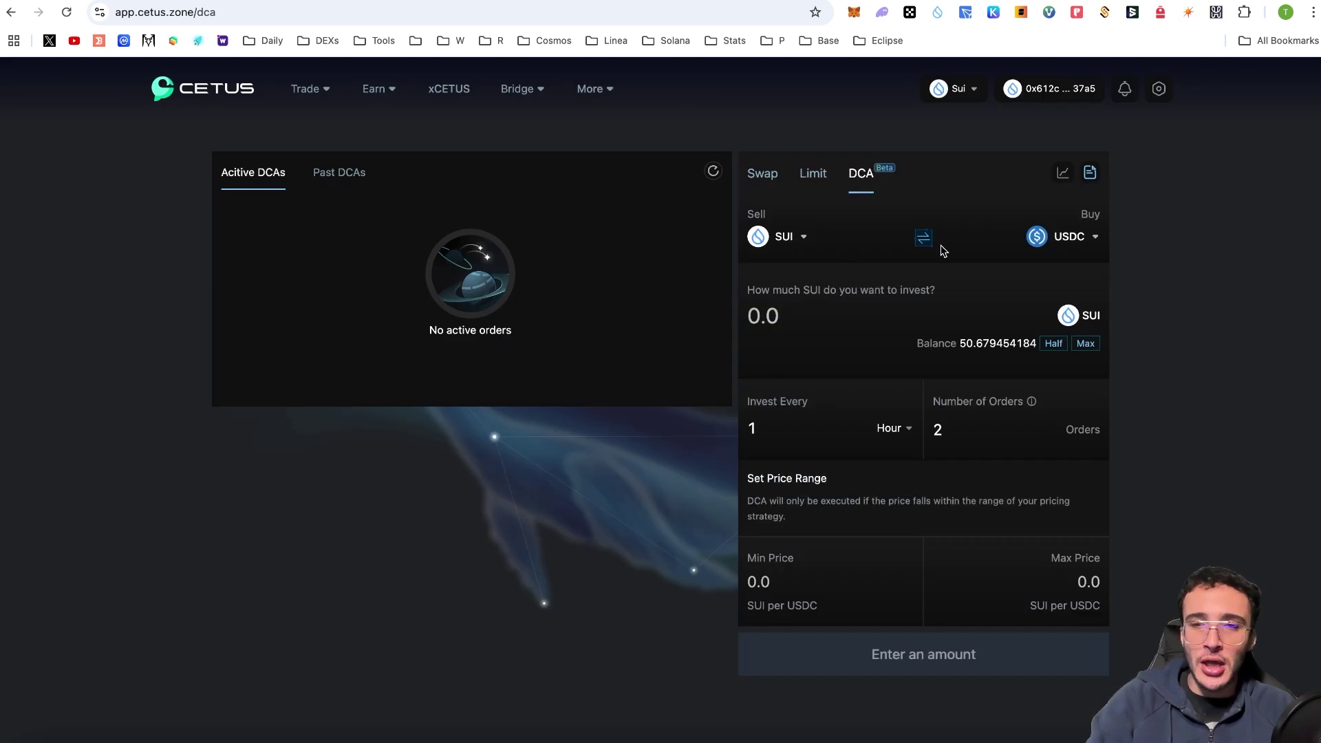
left_click(1059, 236)
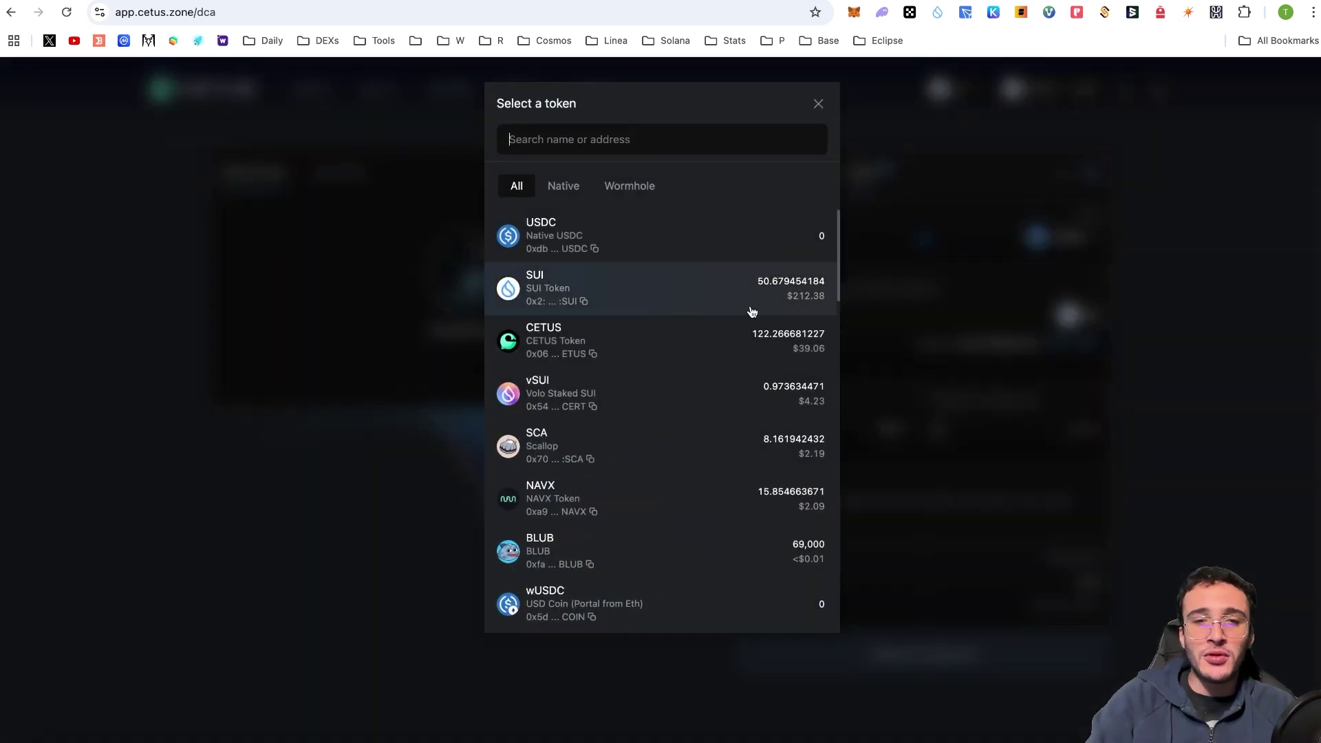
left_click(692, 345)
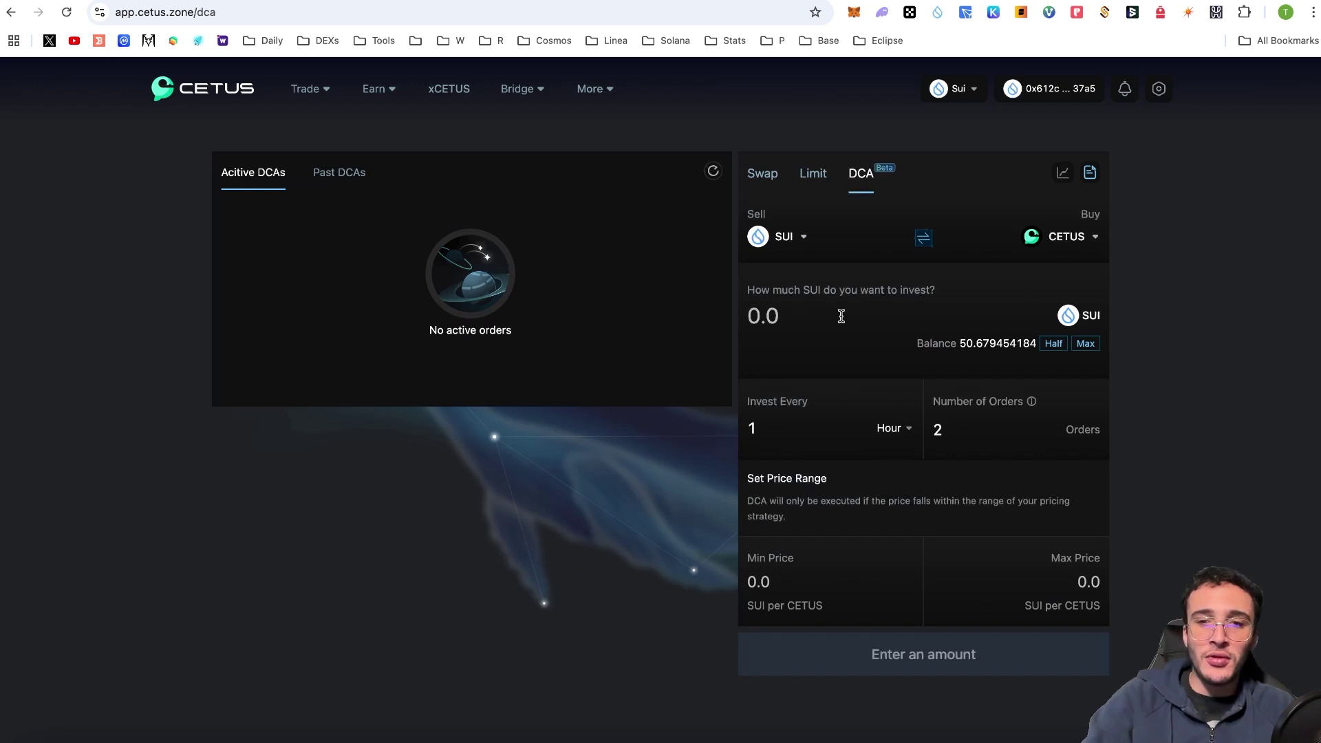
Set the DCA order to invest 3 SUI, once every 1 day, over 3 orders.
type("3")
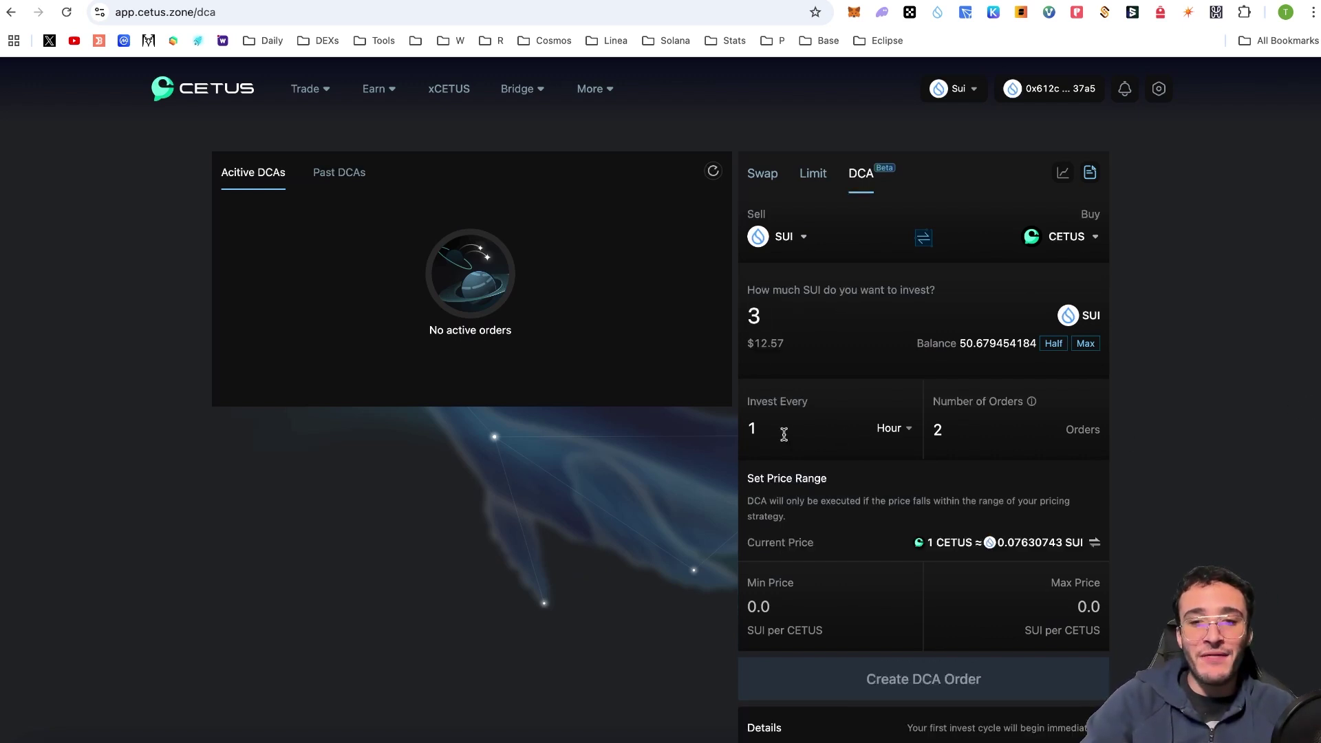
left_click(954, 430)
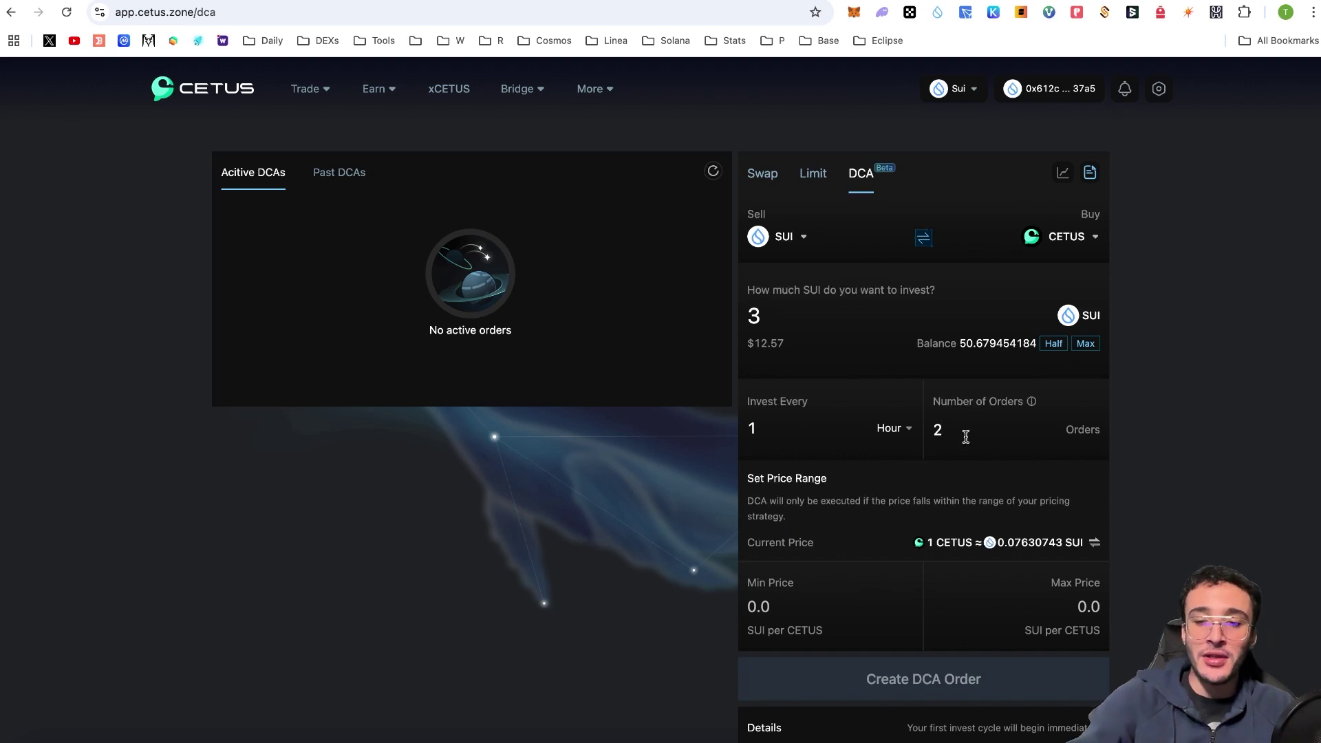
scroll(1117, 416, "down", 1)
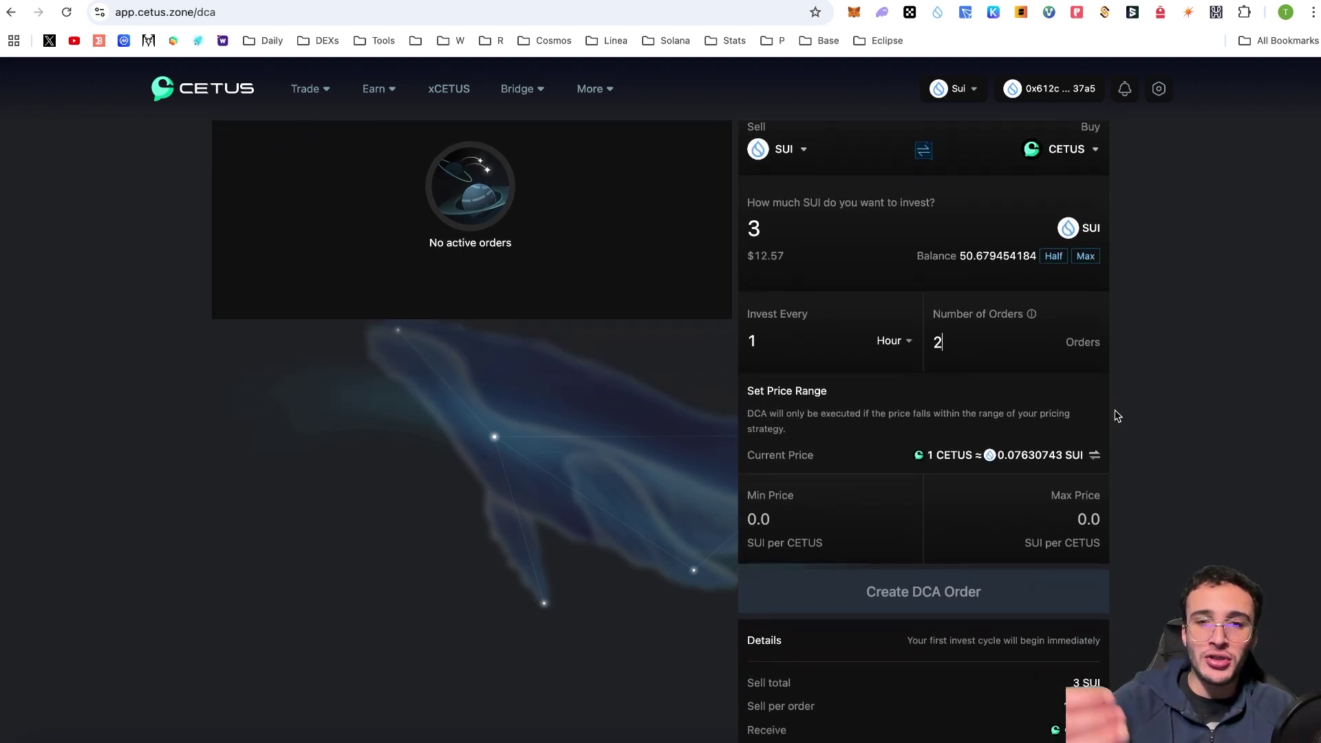
left_click(886, 346)
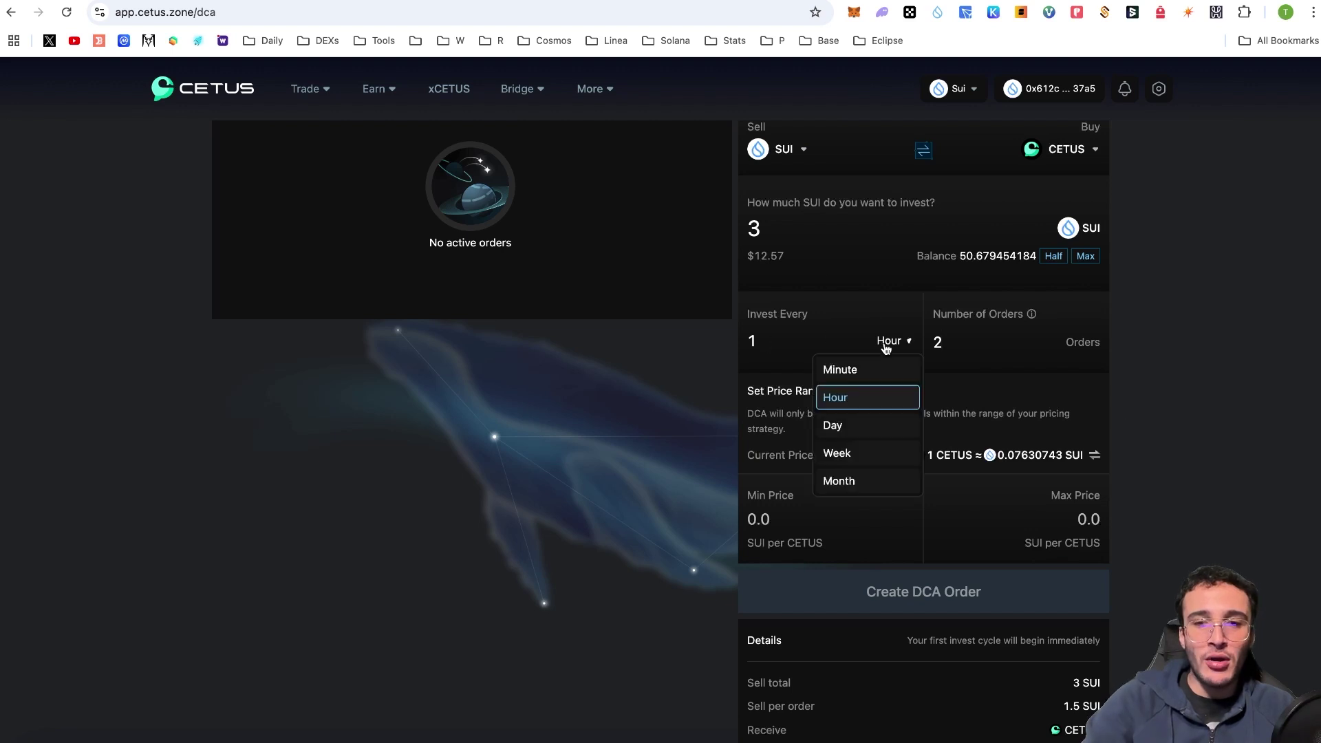
left_click(1208, 401)
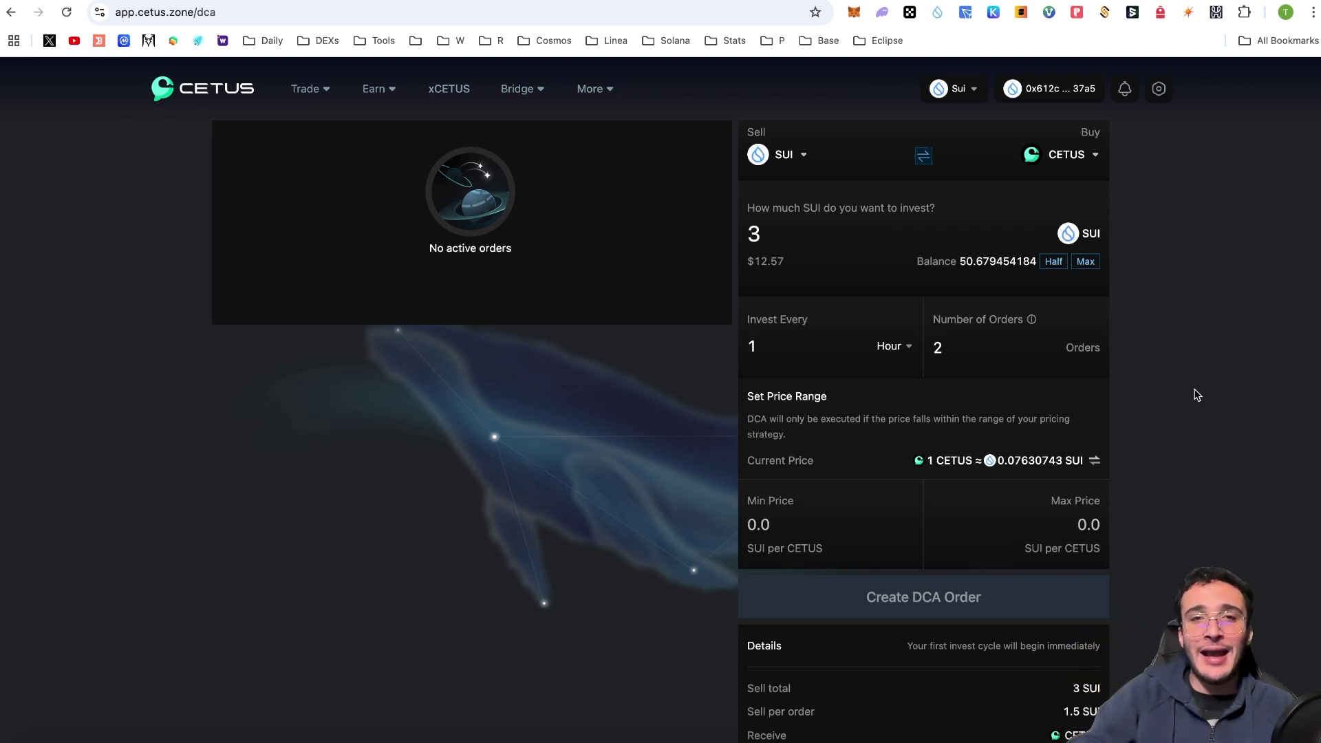
scroll(1032, 548, "up", 1)
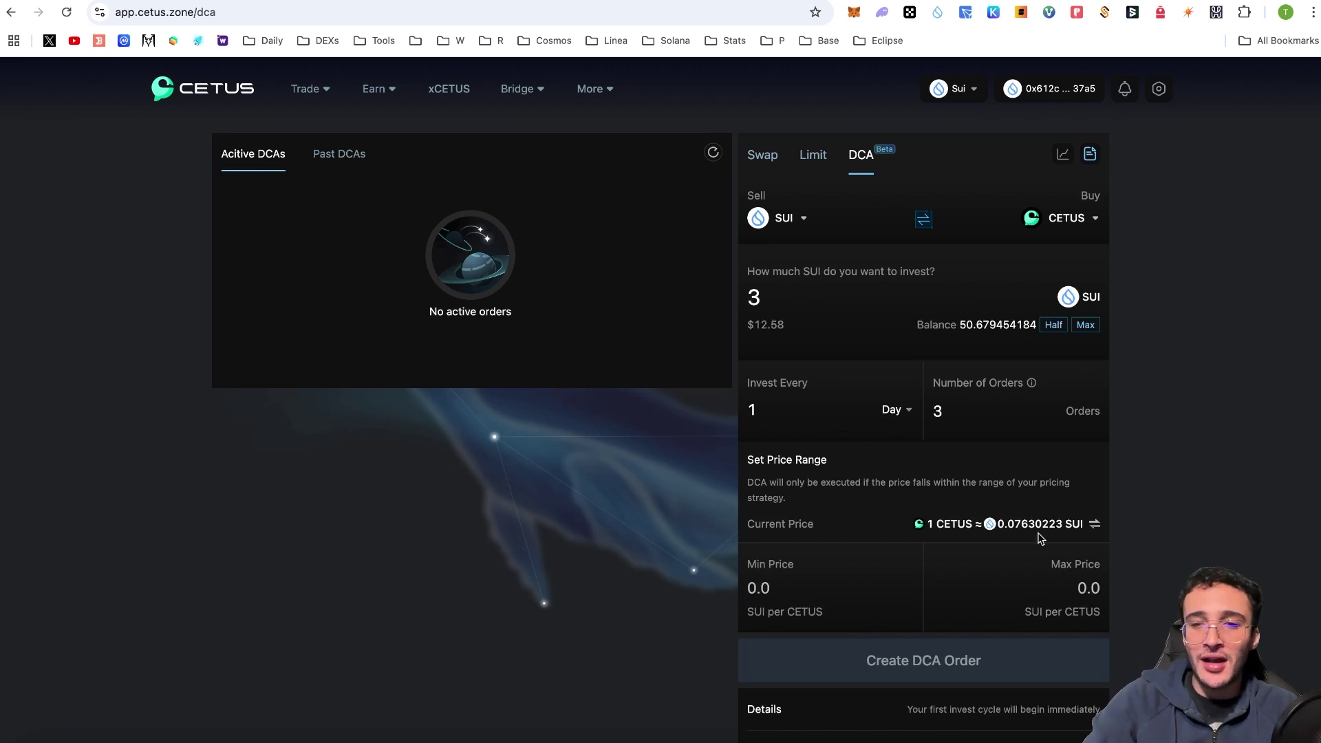
Limit the DCA order to a price range of 0.2 to 0.3 SUI per CETUS, review its summary and close it without submitting.
scroll(1040, 538, "down", 3)
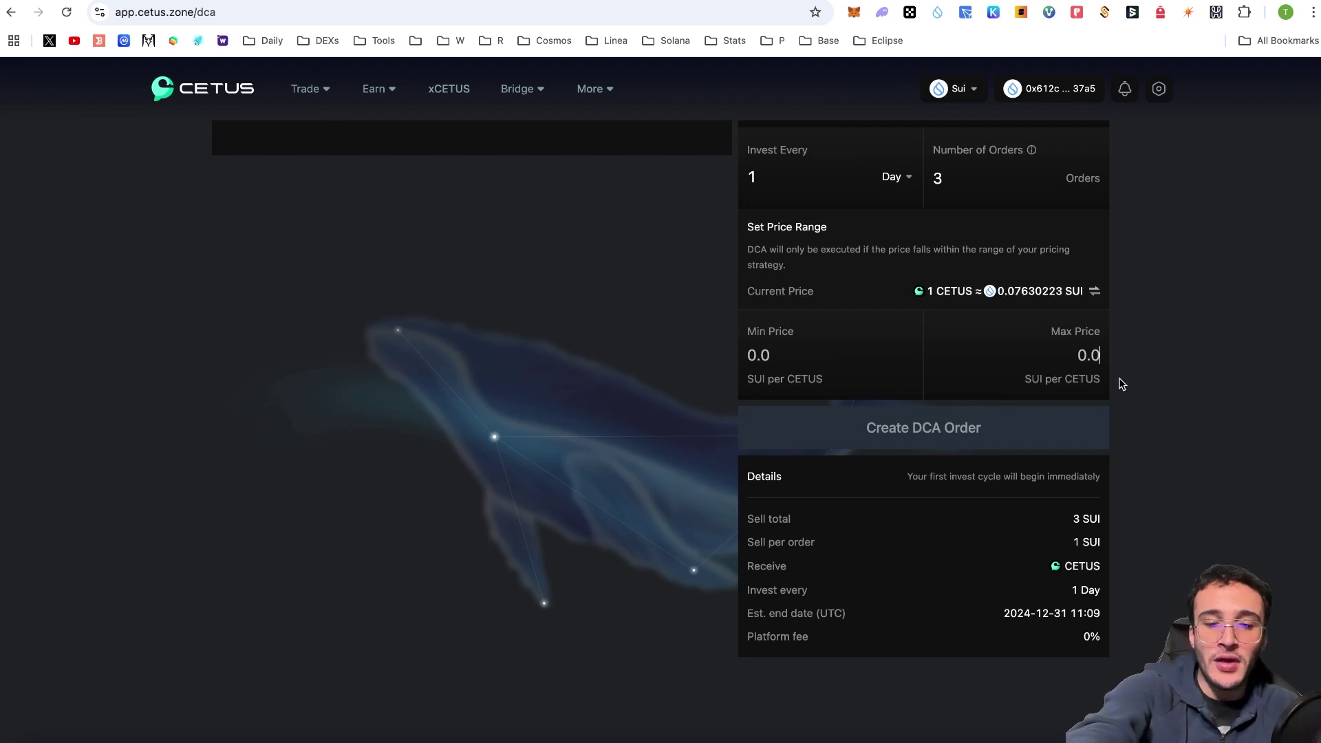
type("0.3")
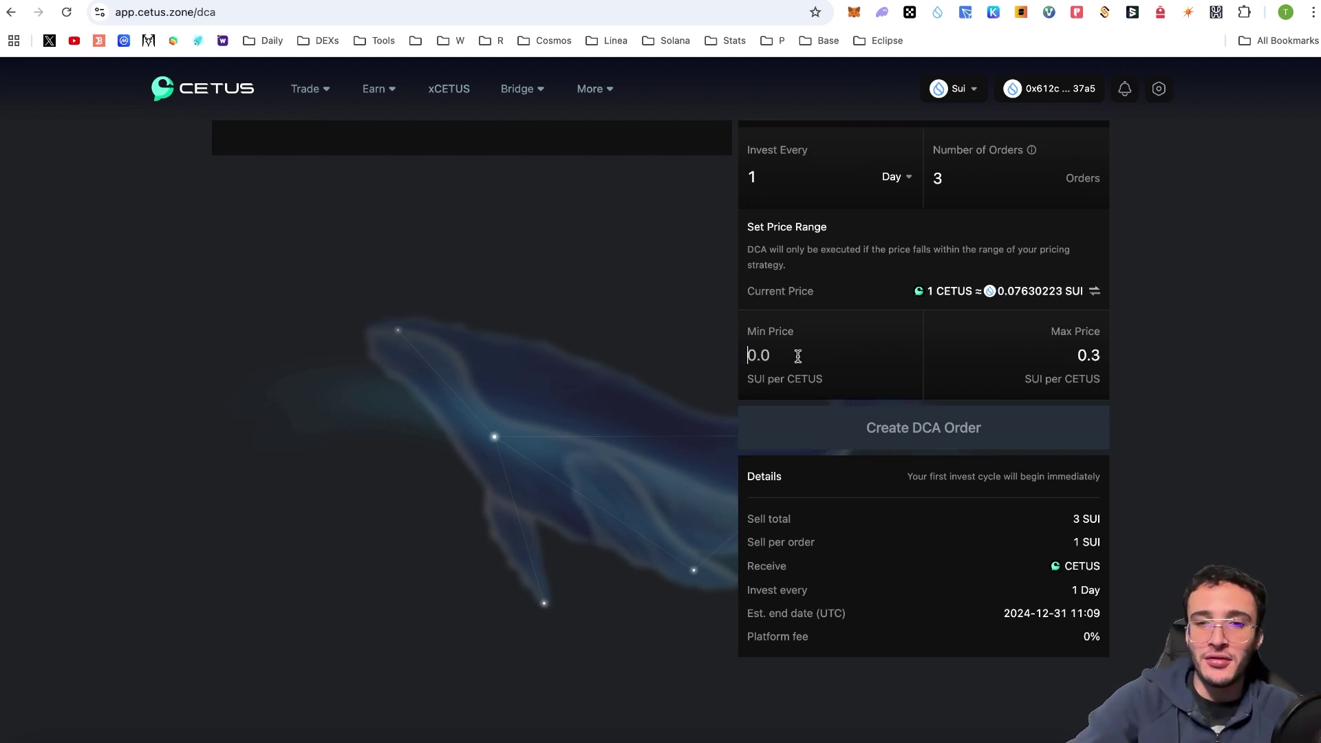
type("0.2")
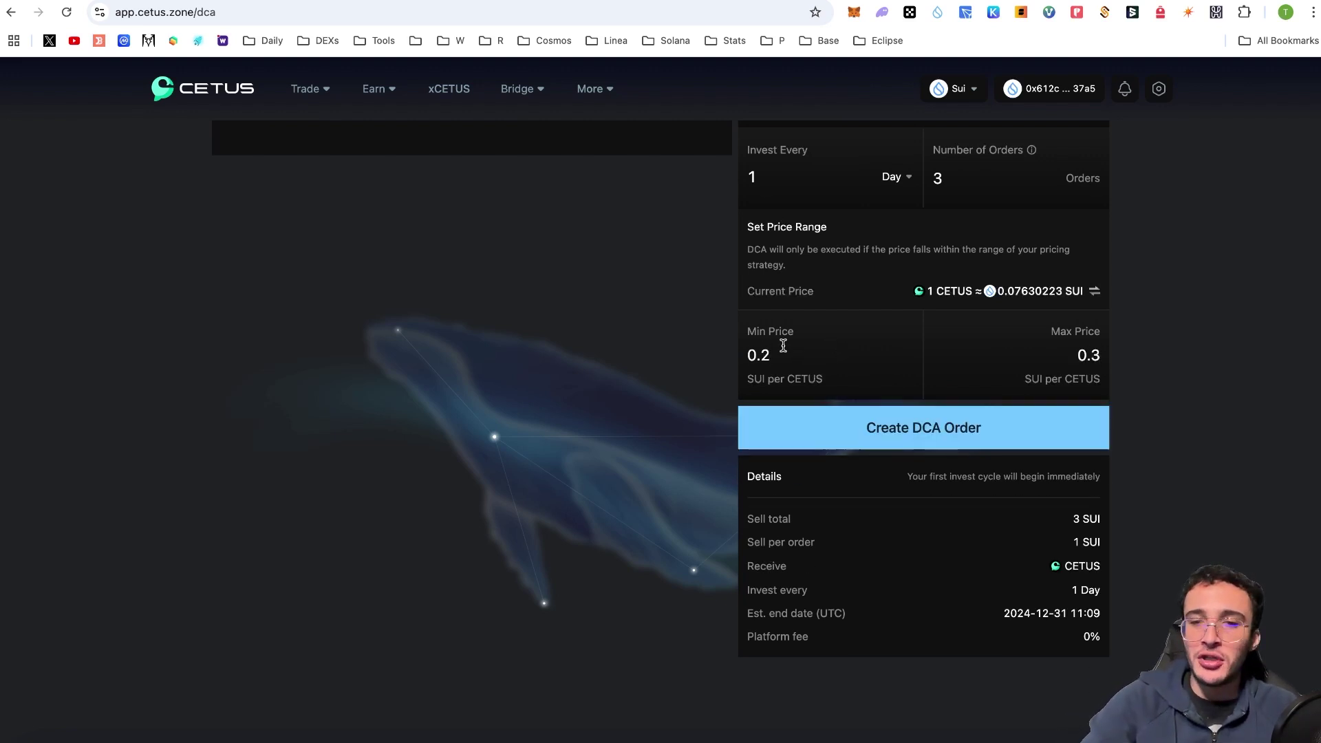
left_click(923, 440)
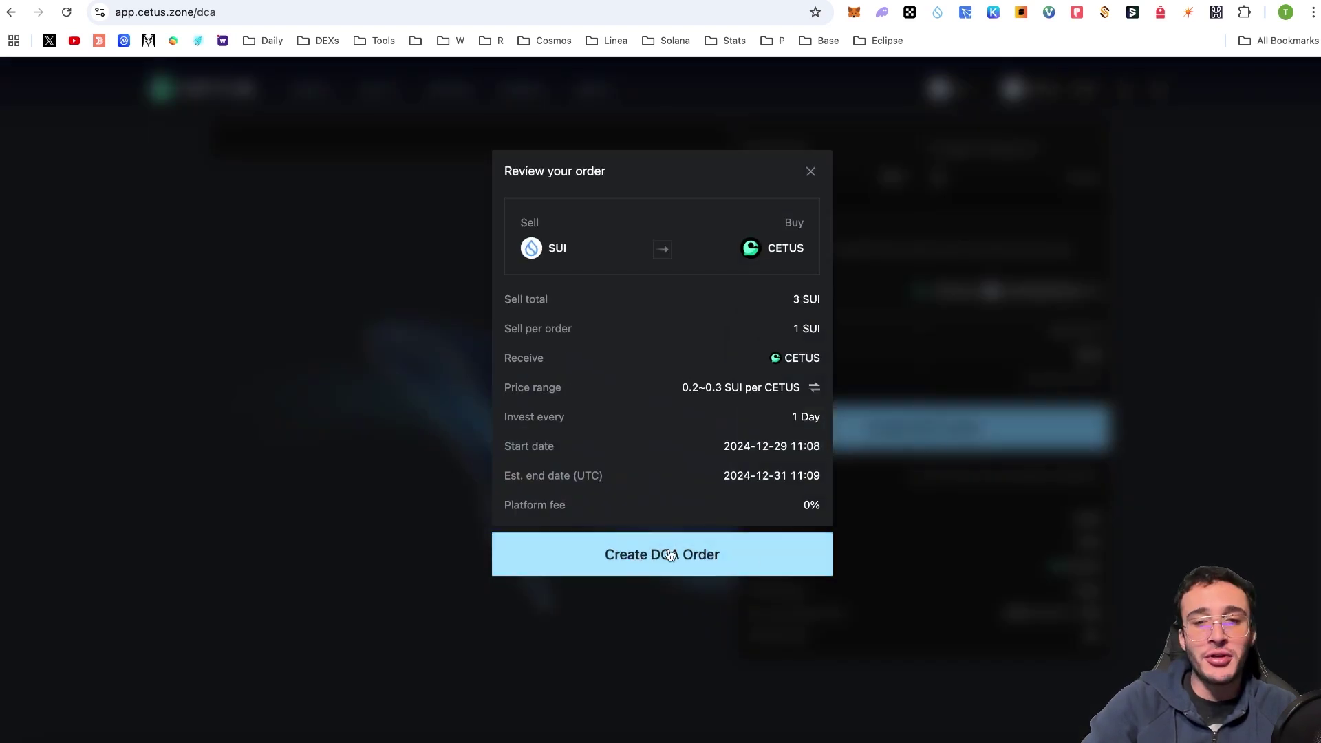
left_click(940, 491)
scroll(939, 492, "up", 4)
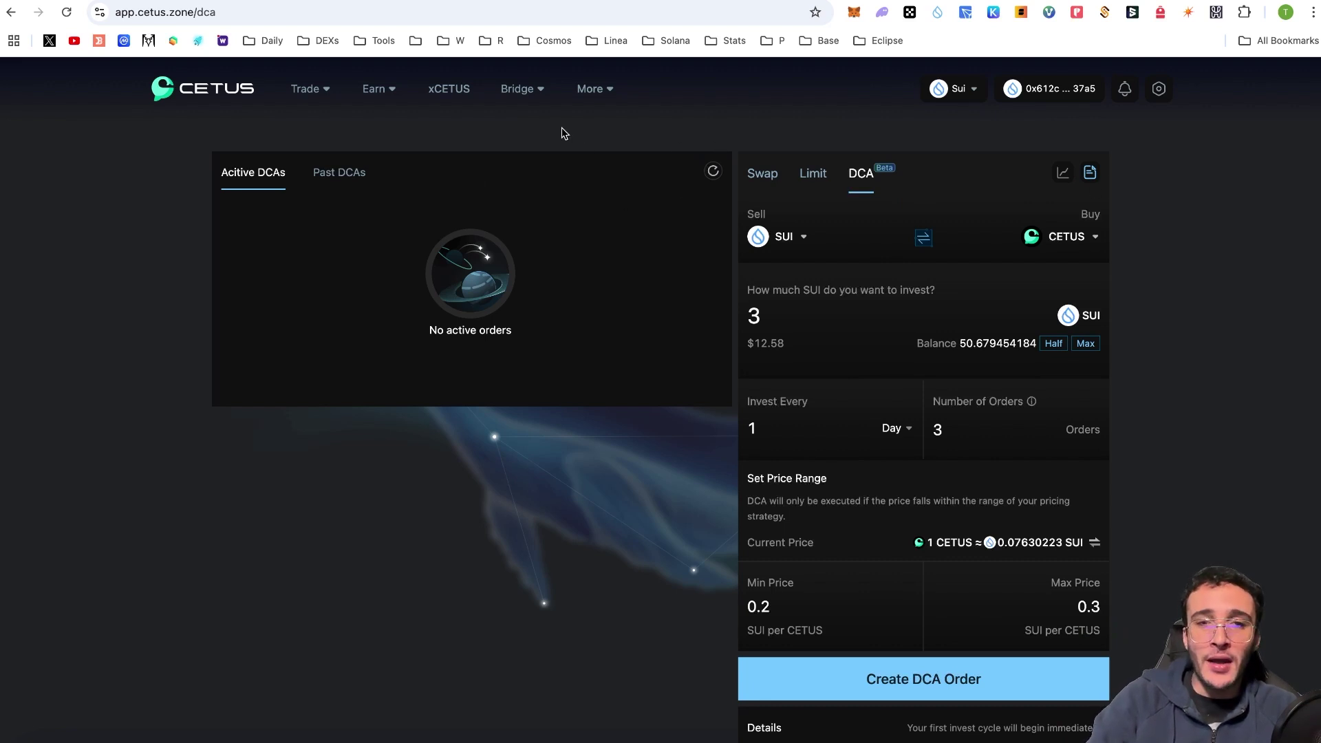
Open the liquidity pools list and look through the pools' liquidity, volume, fees and APR.
mouse_move(330, 95)
left_click(330, 128)
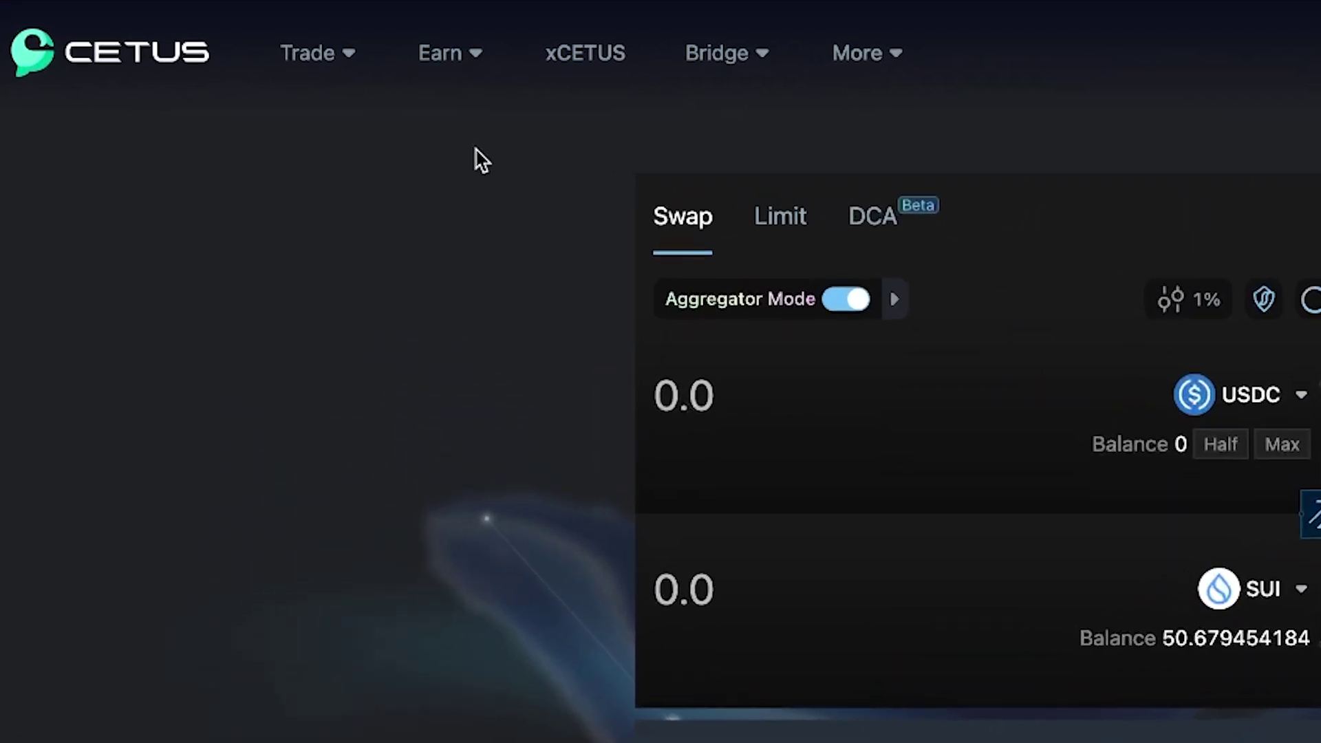
mouse_move(442, 62)
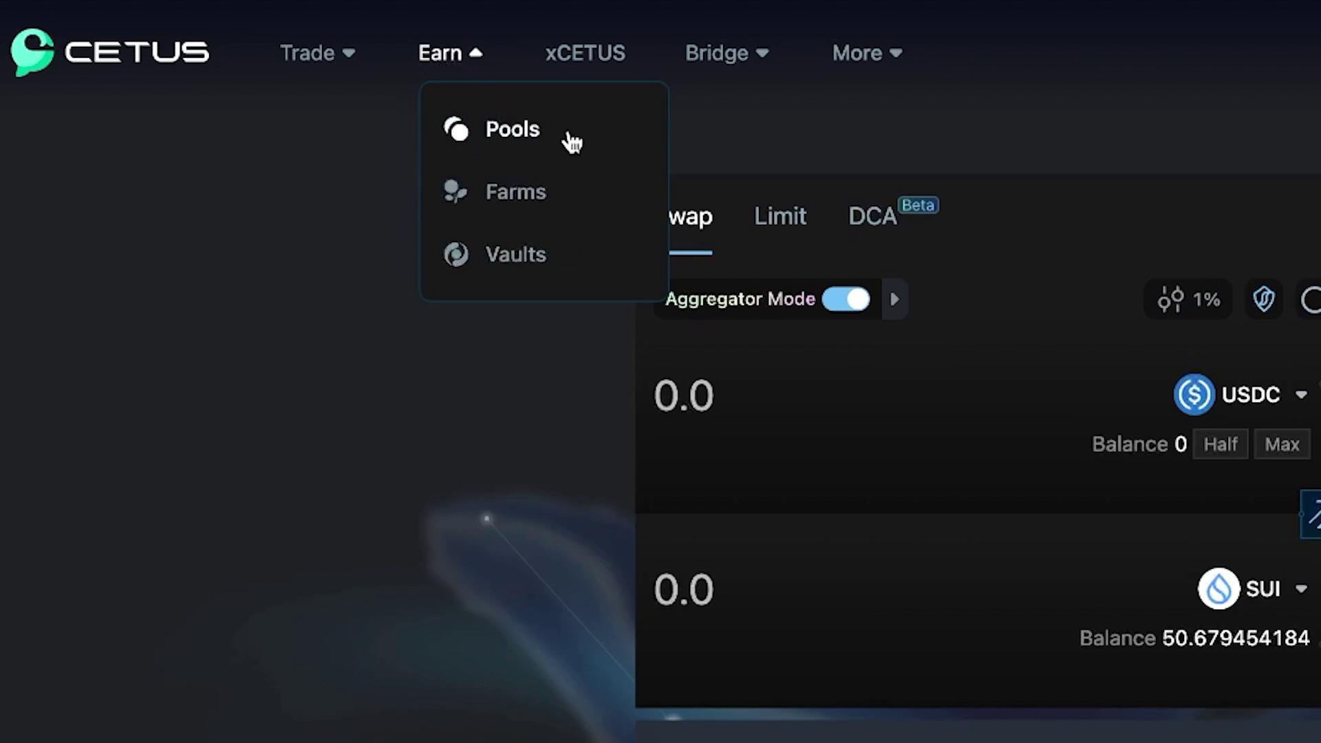
left_click(542, 136)
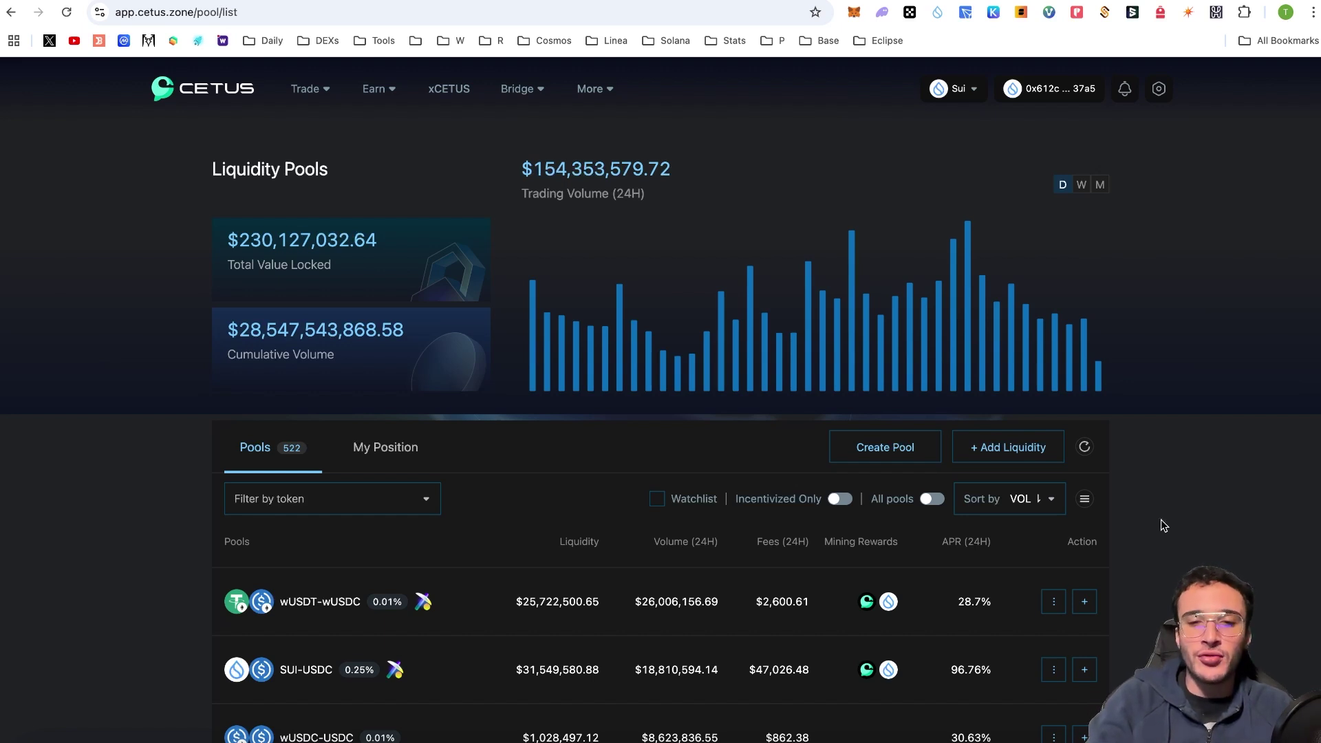
scroll(1160, 521, "down", 3)
scroll(1161, 520, "down", 1)
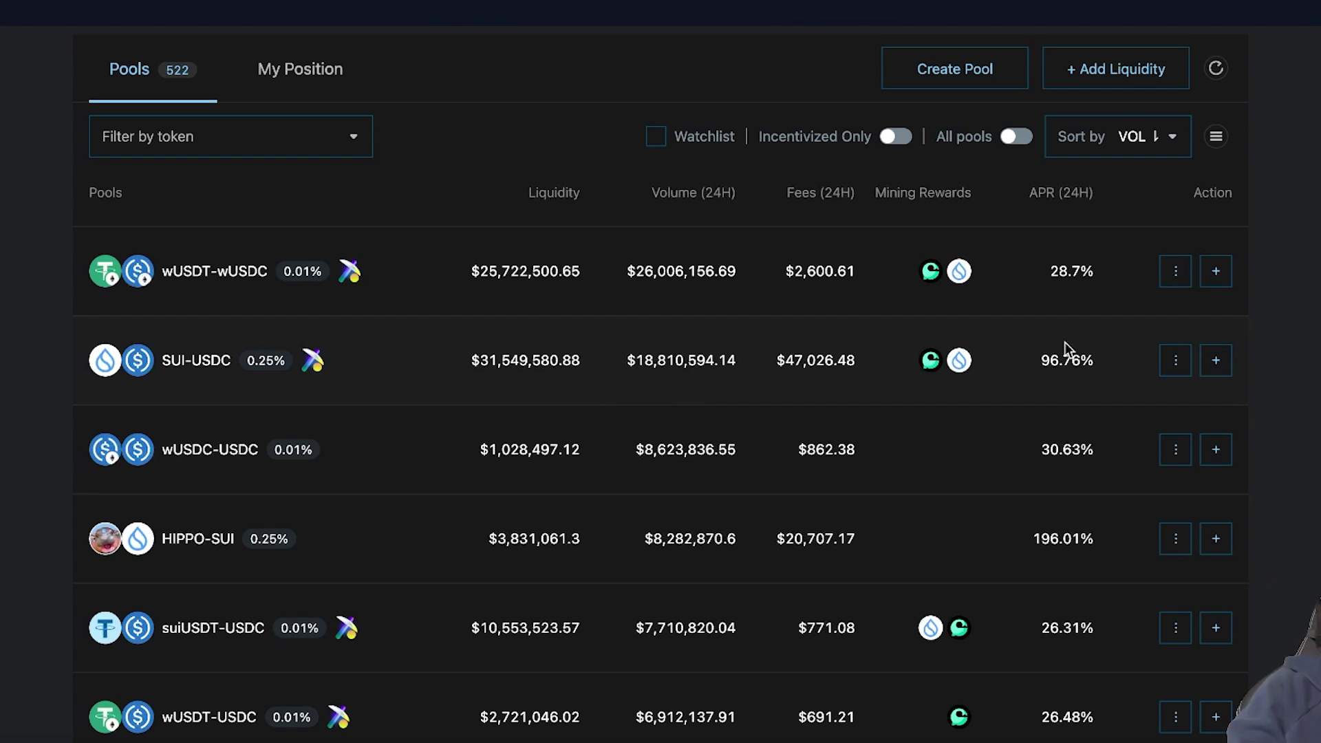
Examine the SUI-USDC pool with the 0.25% fee tier, open its deposit page and check the available SUI balance.
mouse_move(186, 370)
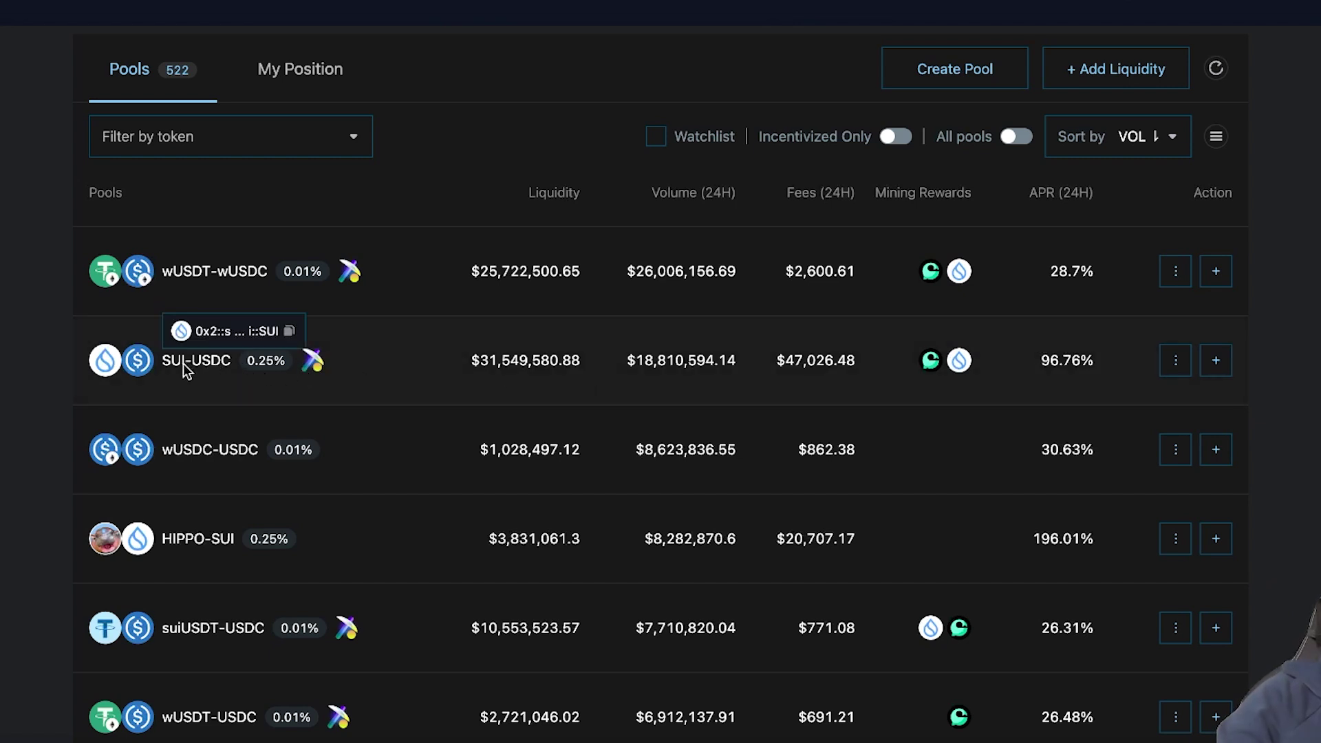
scroll(518, 377, "up", 4)
scroll(517, 377, "down", 4)
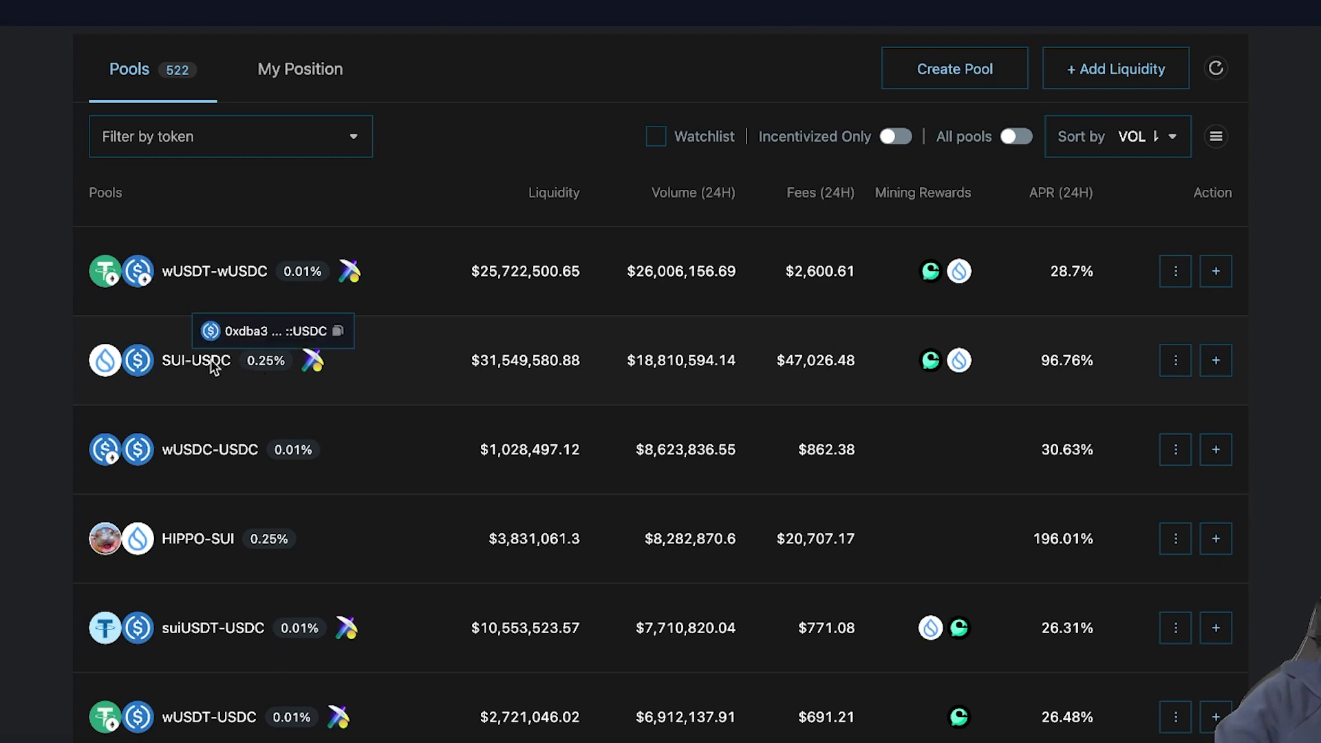
scroll(126, 375, "up", 4)
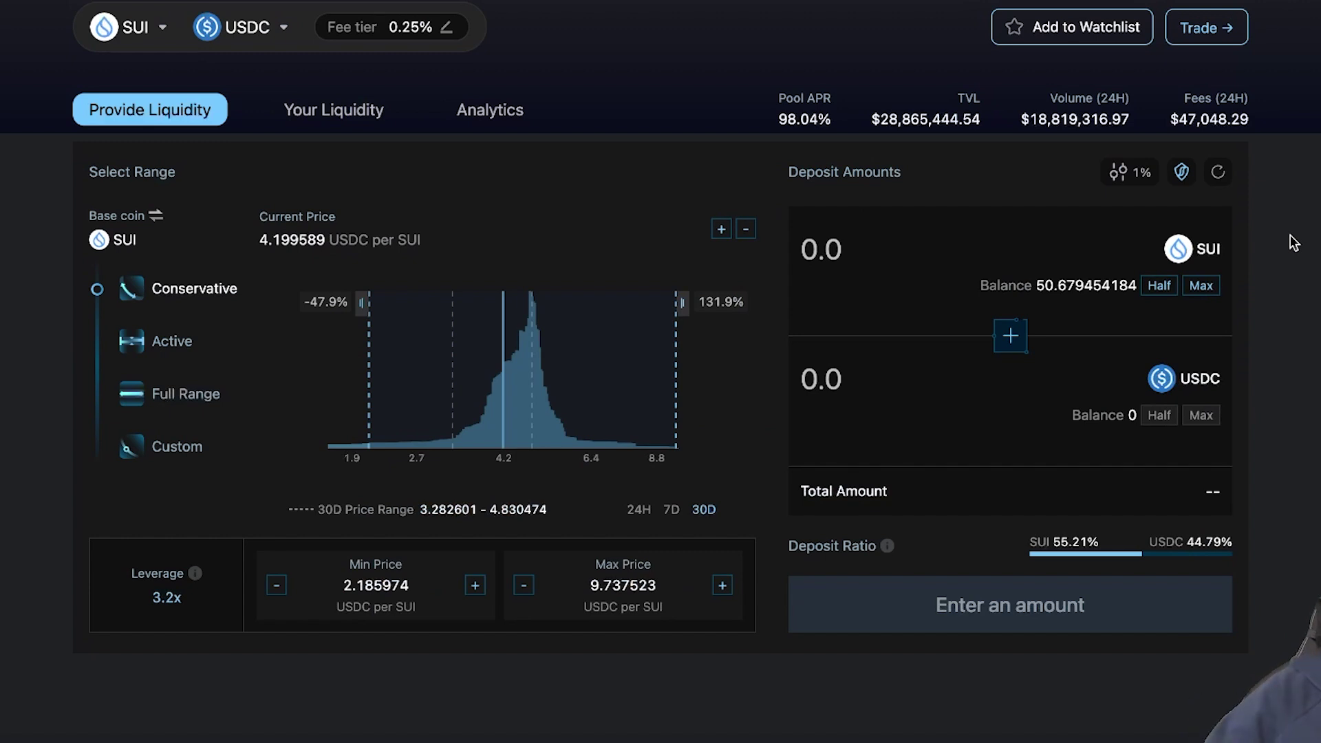
left_click_drag(1035, 286, 1121, 284)
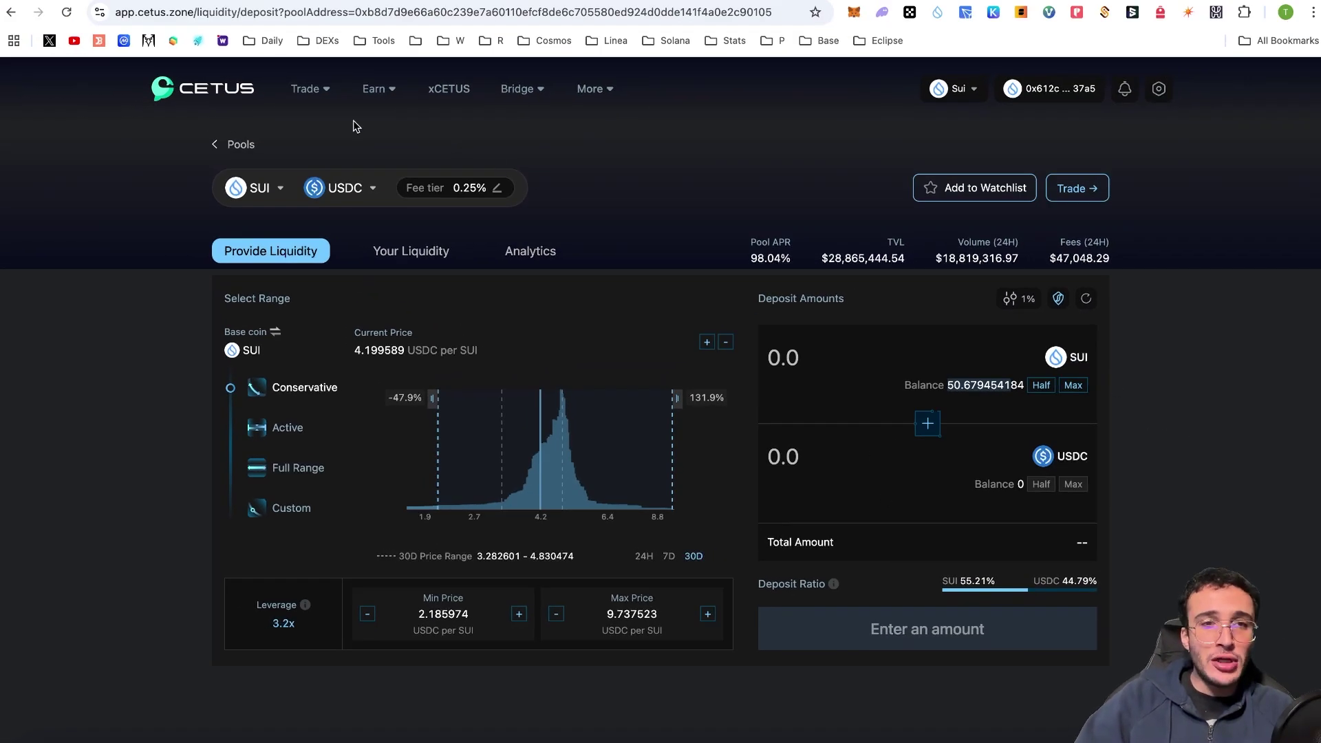
Set up a token swap with SUI as the token to sell and USDC as the token to receive.
mouse_move(333, 103)
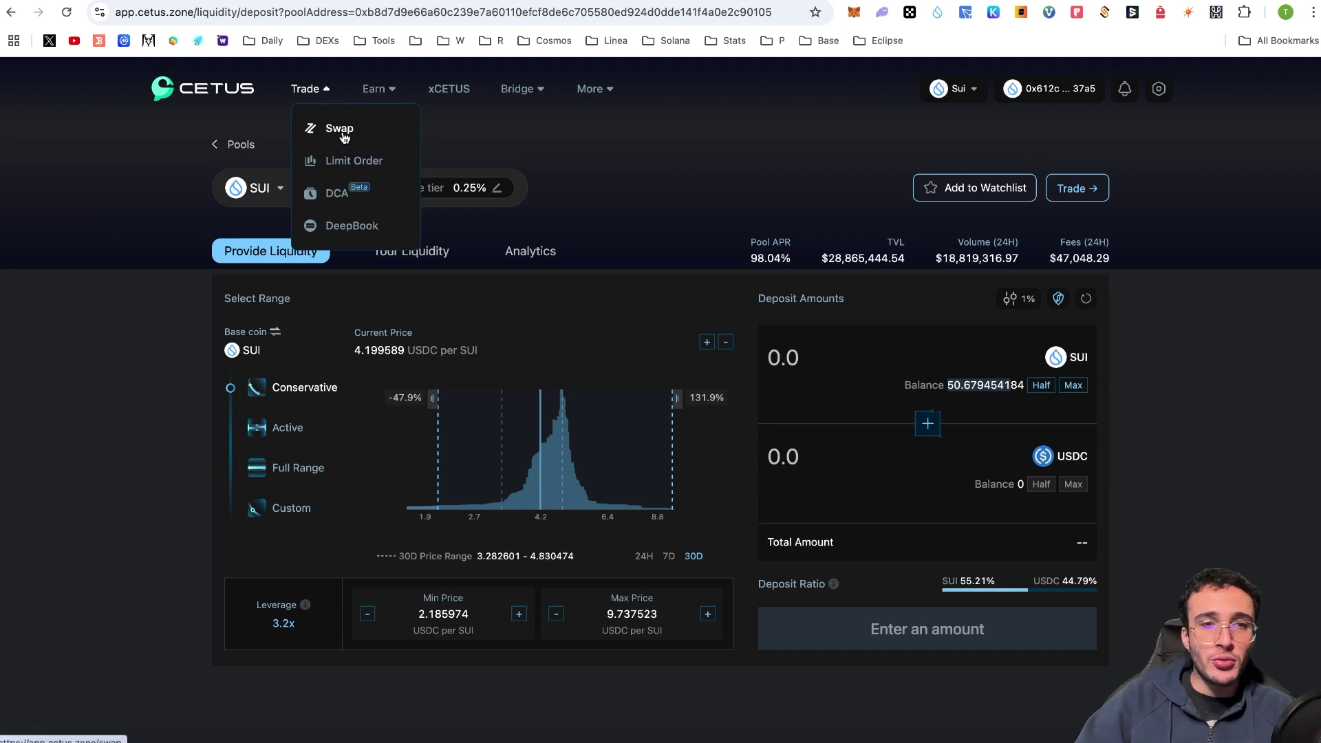
left_click(344, 138)
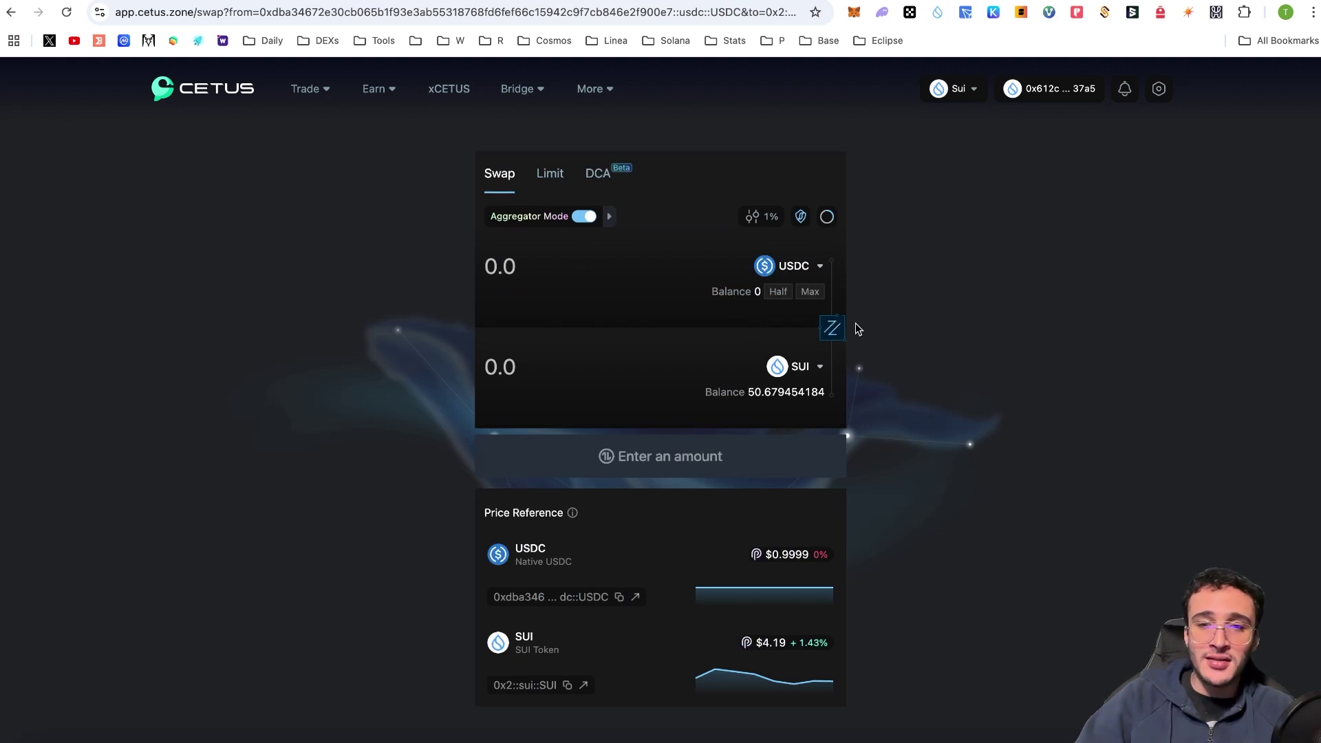
left_click(832, 328)
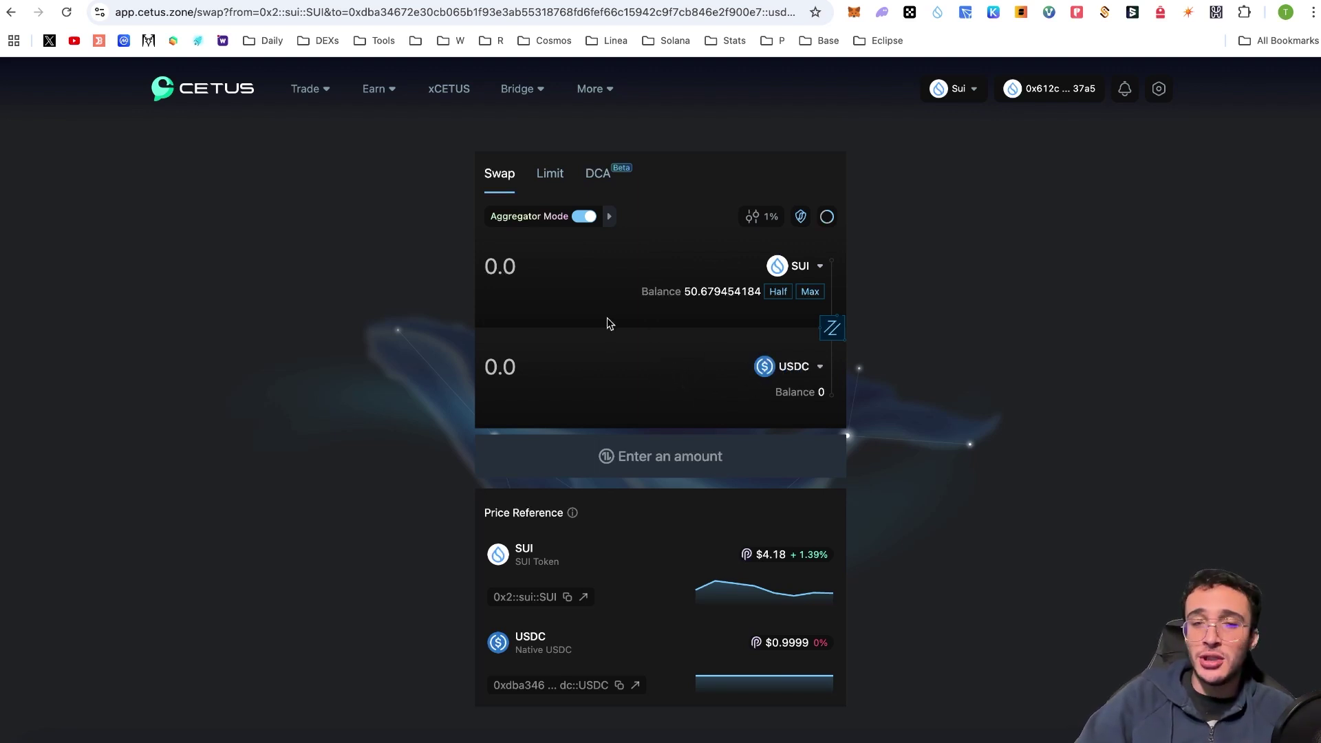
Swap 1.111 SUI for USDC, approve the transaction in the wallet and close the submission notice.
left_click(548, 271)
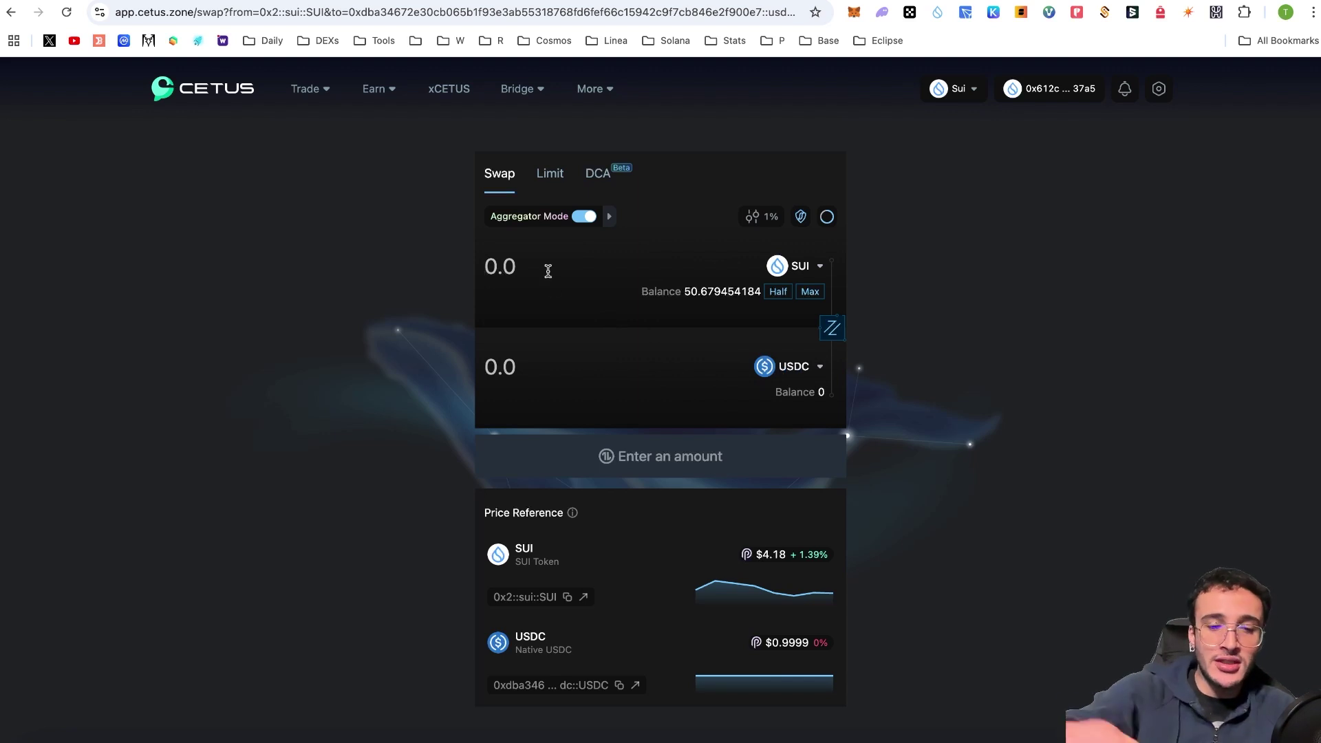
type("1")
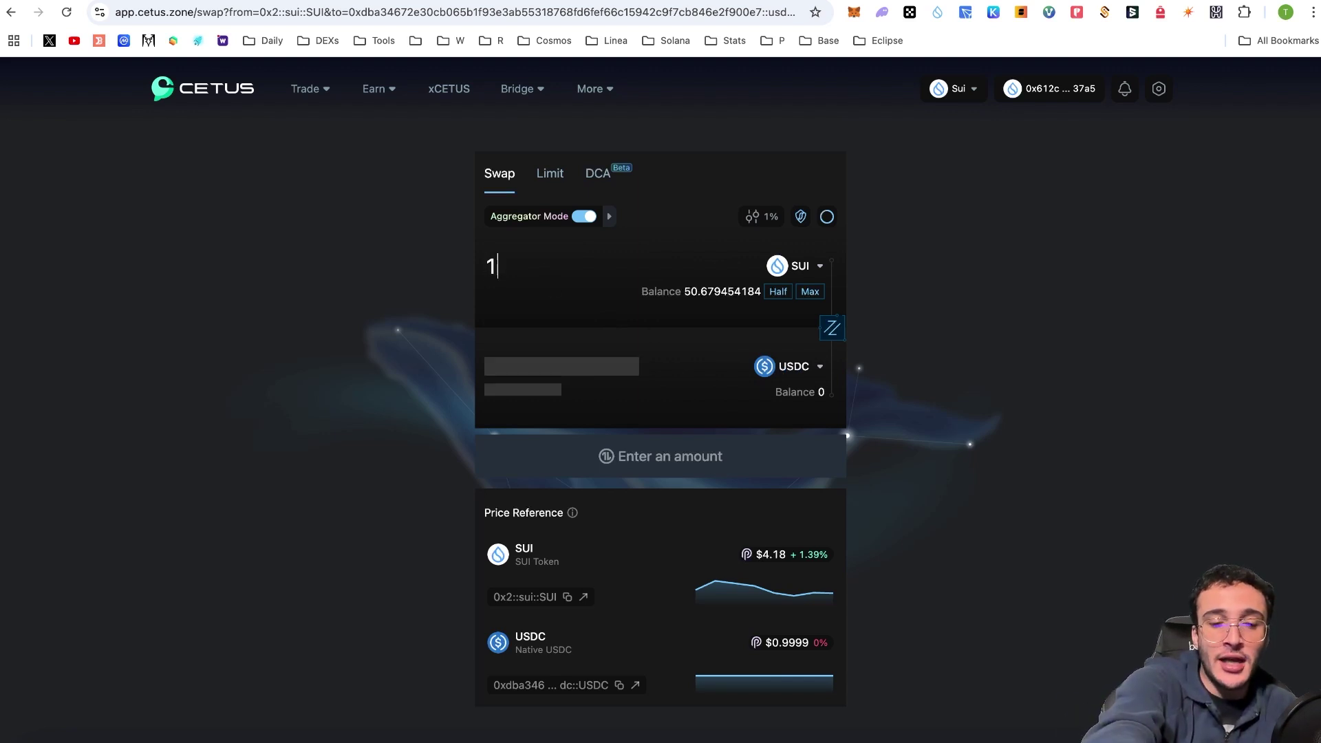
type(".111")
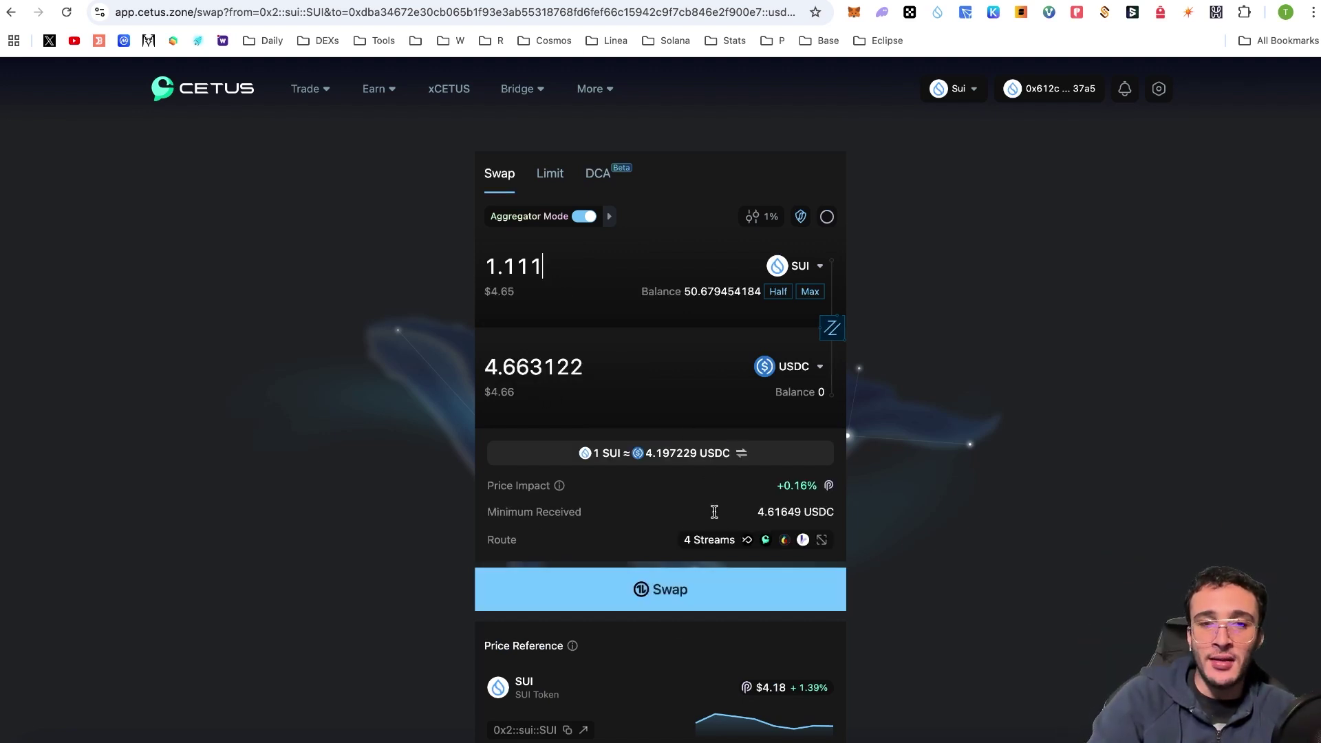
left_click(688, 593)
left_click(687, 499)
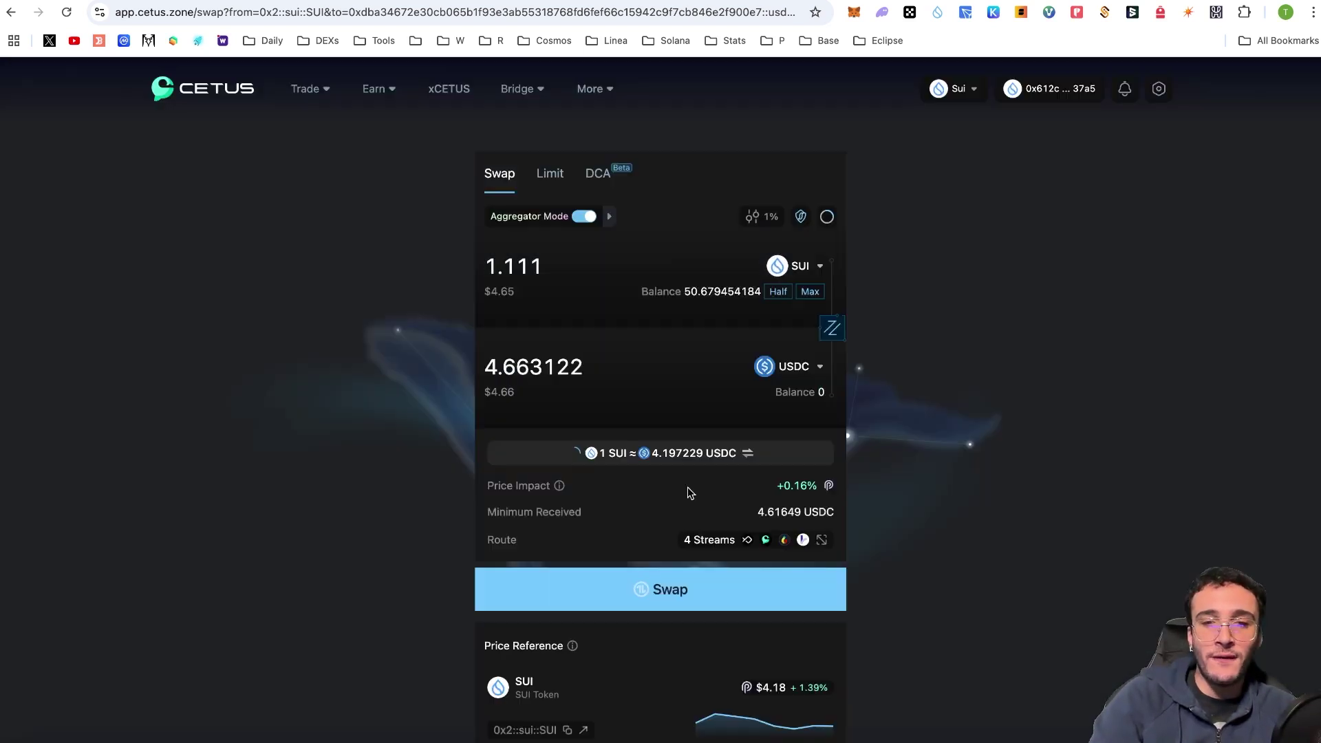
left_click(1167, 485)
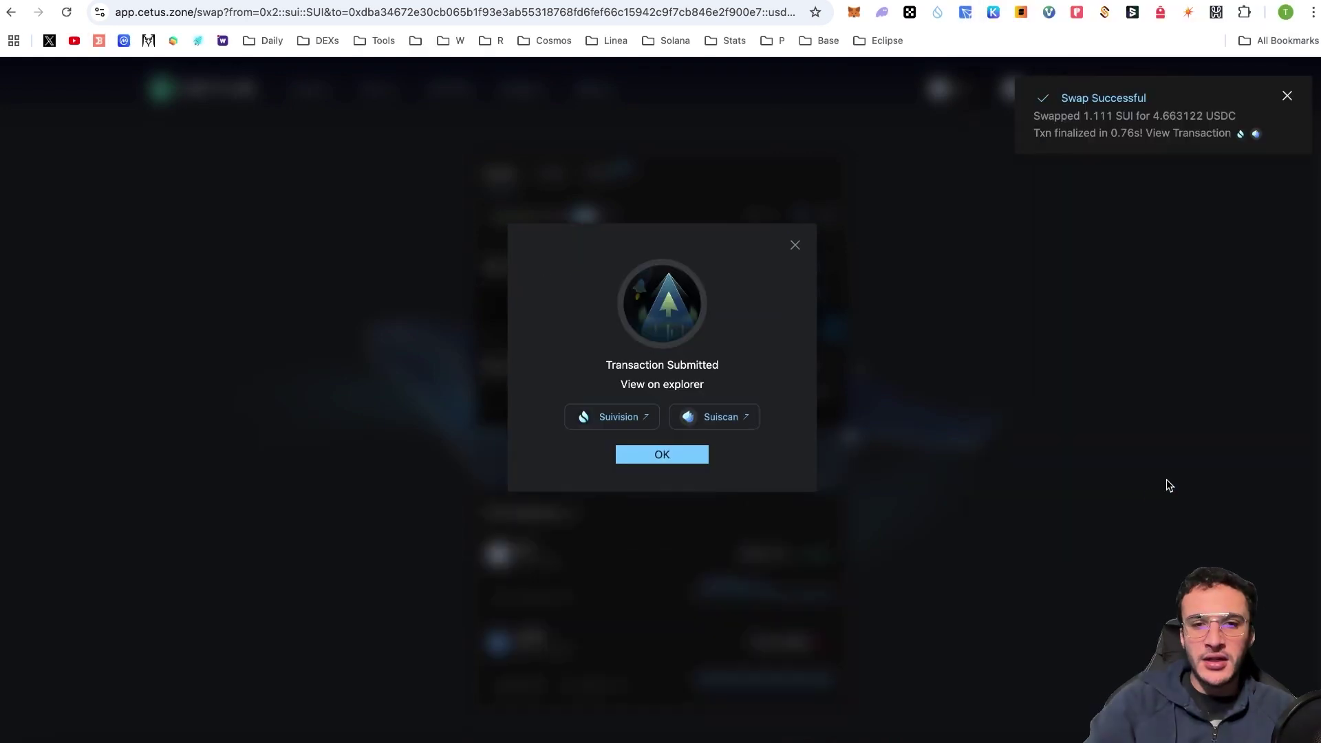
left_click(909, 435)
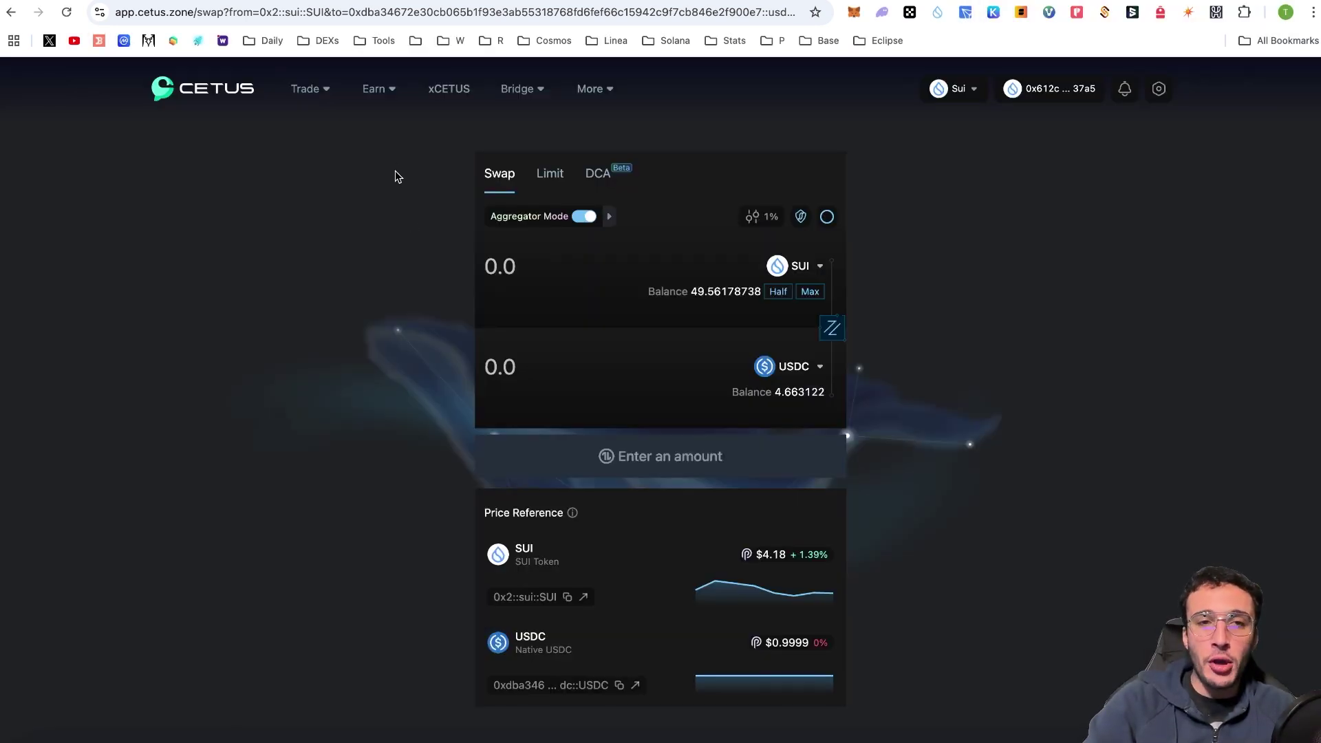
Open the SUI-USDC 0.25% liquidity pool and set the deposit to the maximum USDC balance, 4.663122 USDC.
mouse_move(399, 92)
left_click(406, 129)
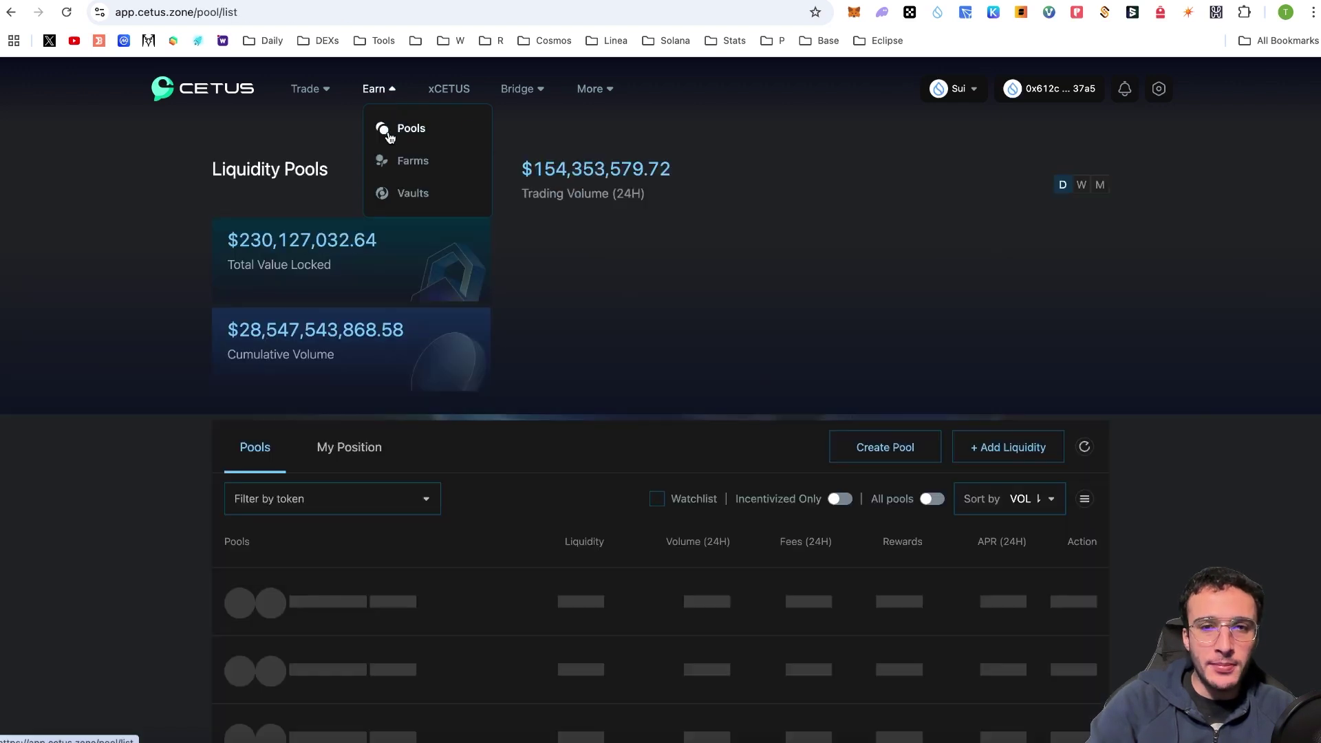
scroll(636, 306, "down", 2)
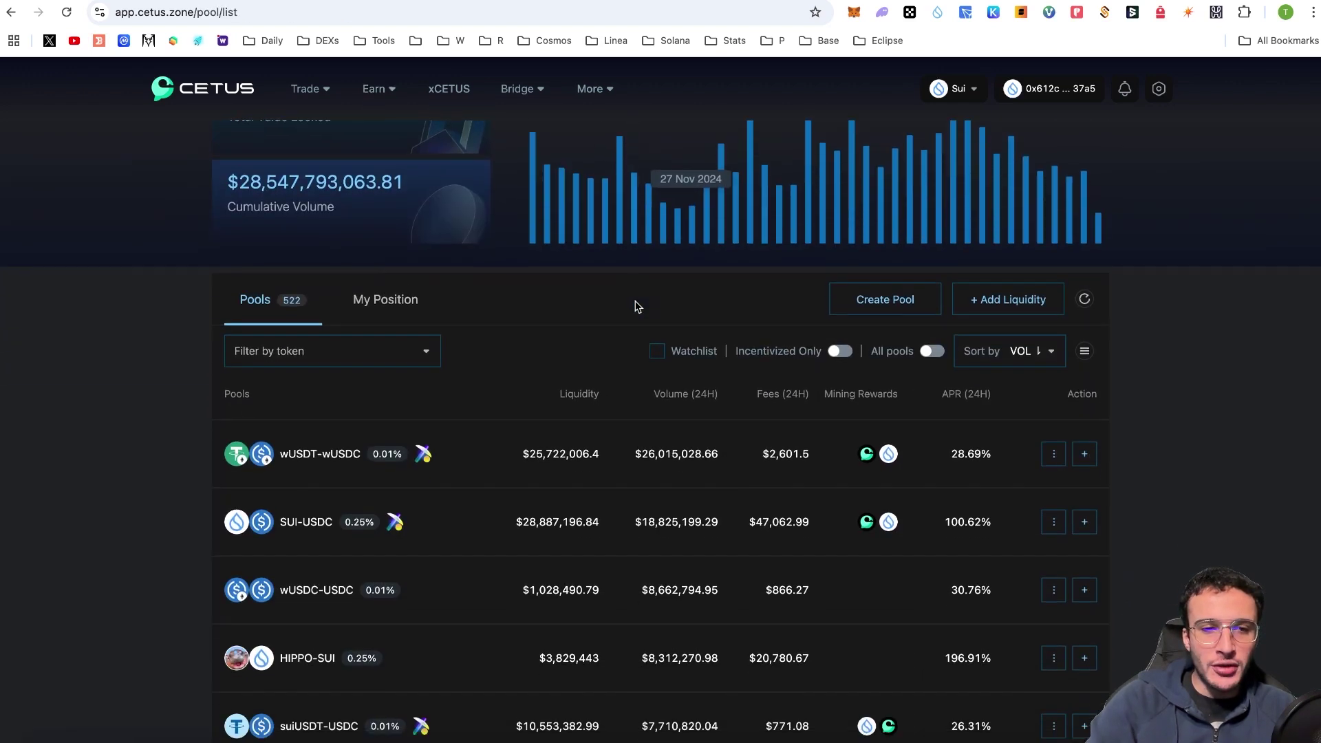
left_click(331, 544)
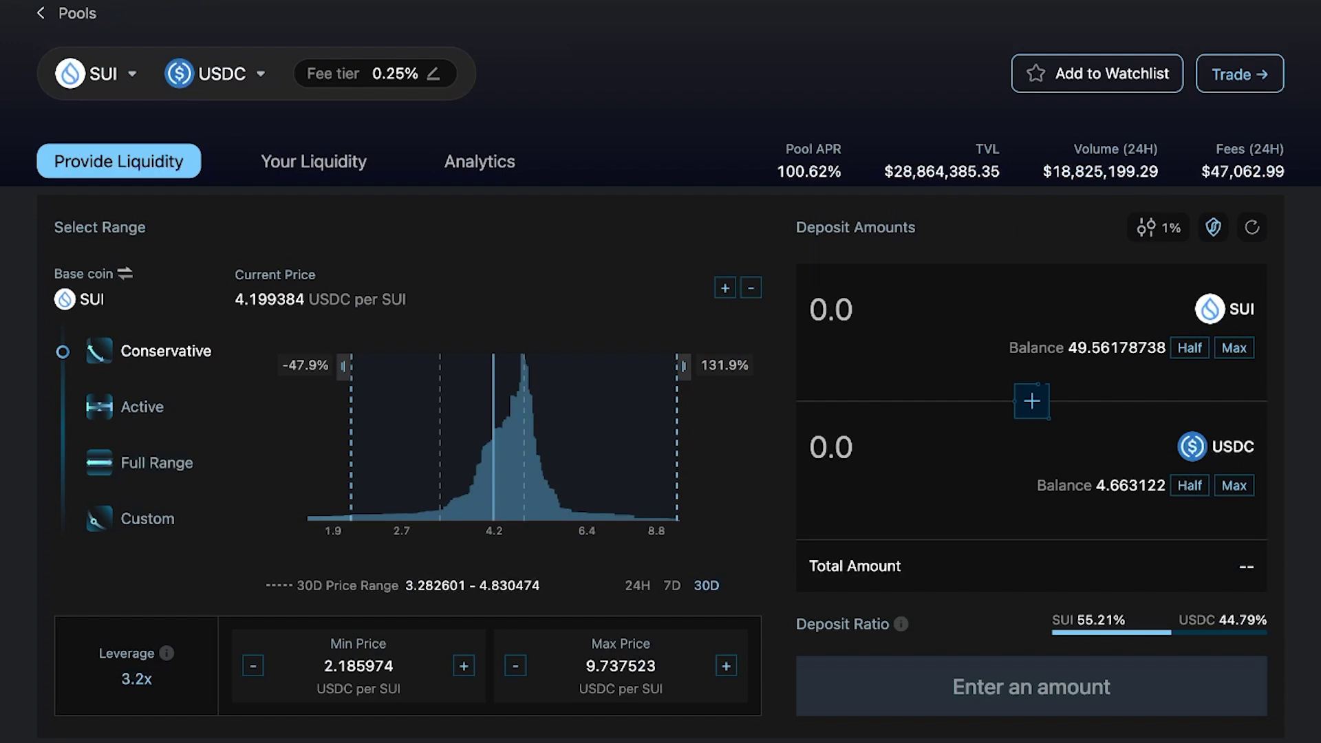
left_click(1234, 486)
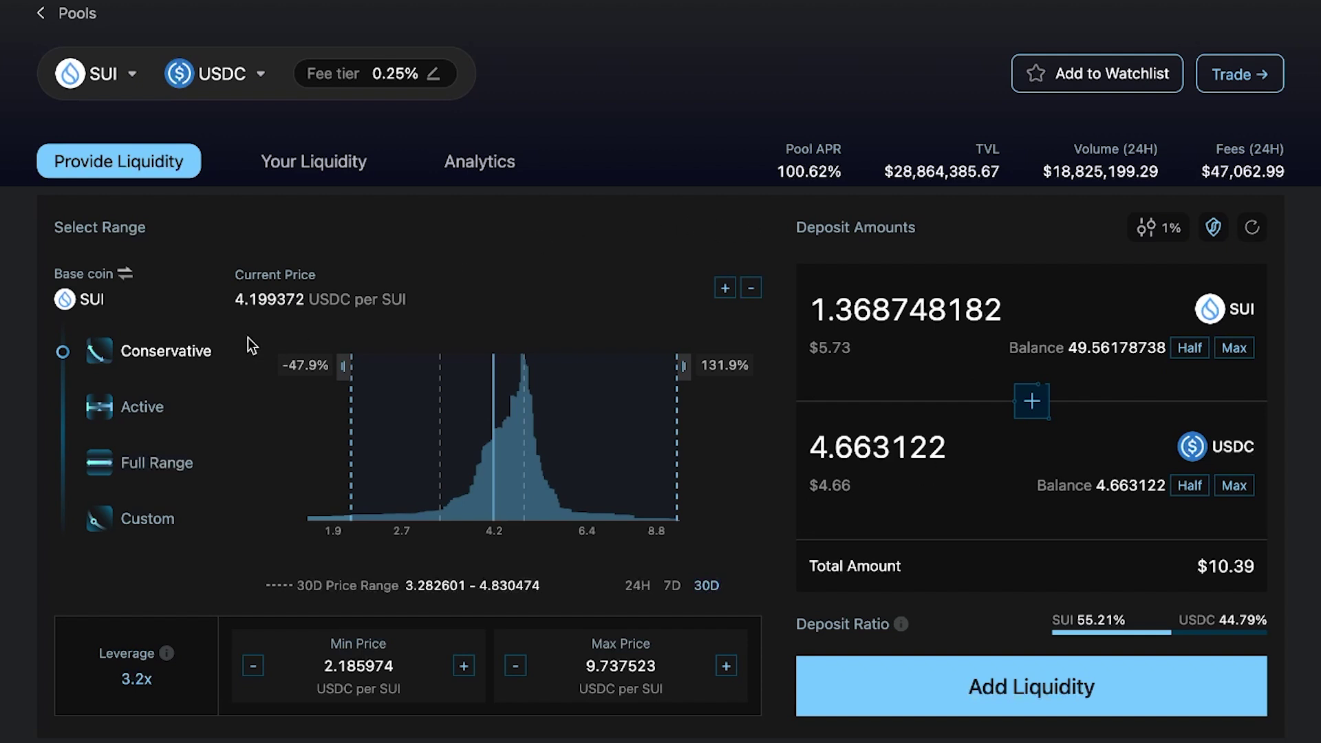
Read the descriptions of the Conservative, Active and Full Range presets for the liquidity price range.
mouse_move(206, 352)
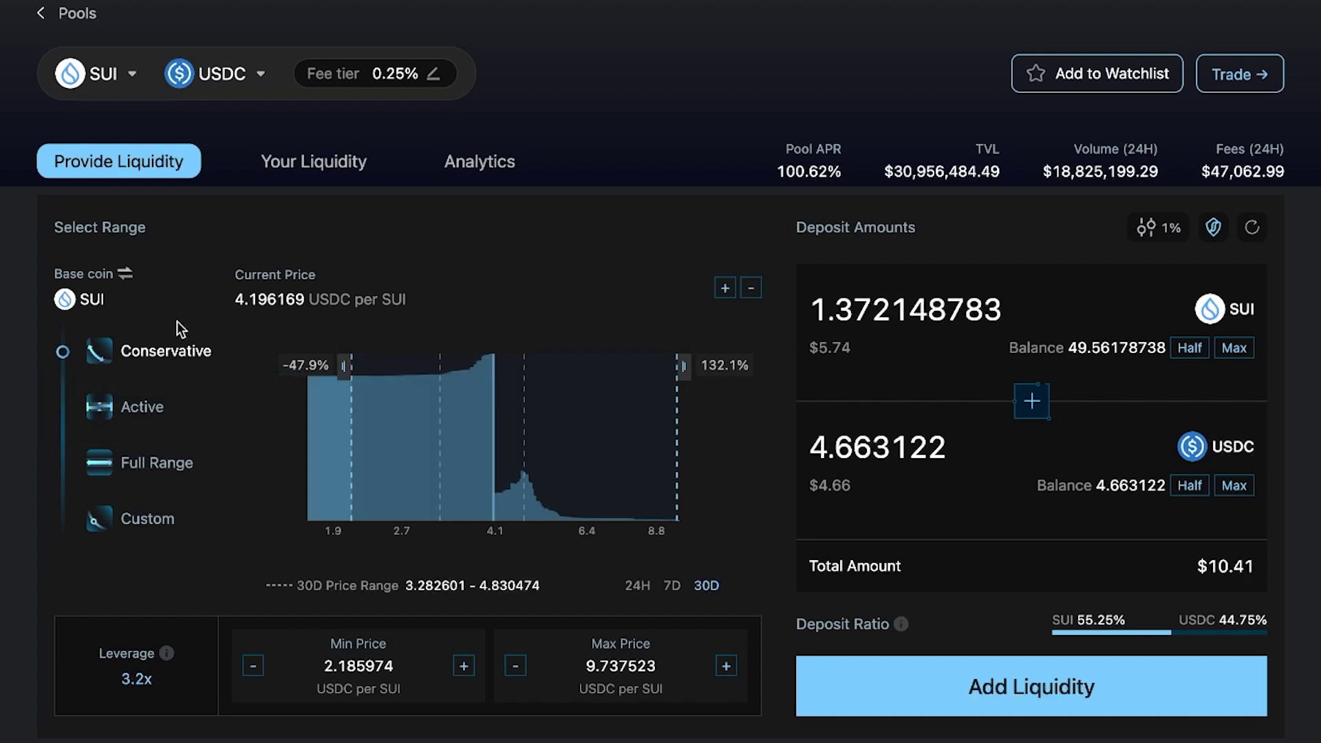
mouse_move(153, 364)
mouse_move(141, 409)
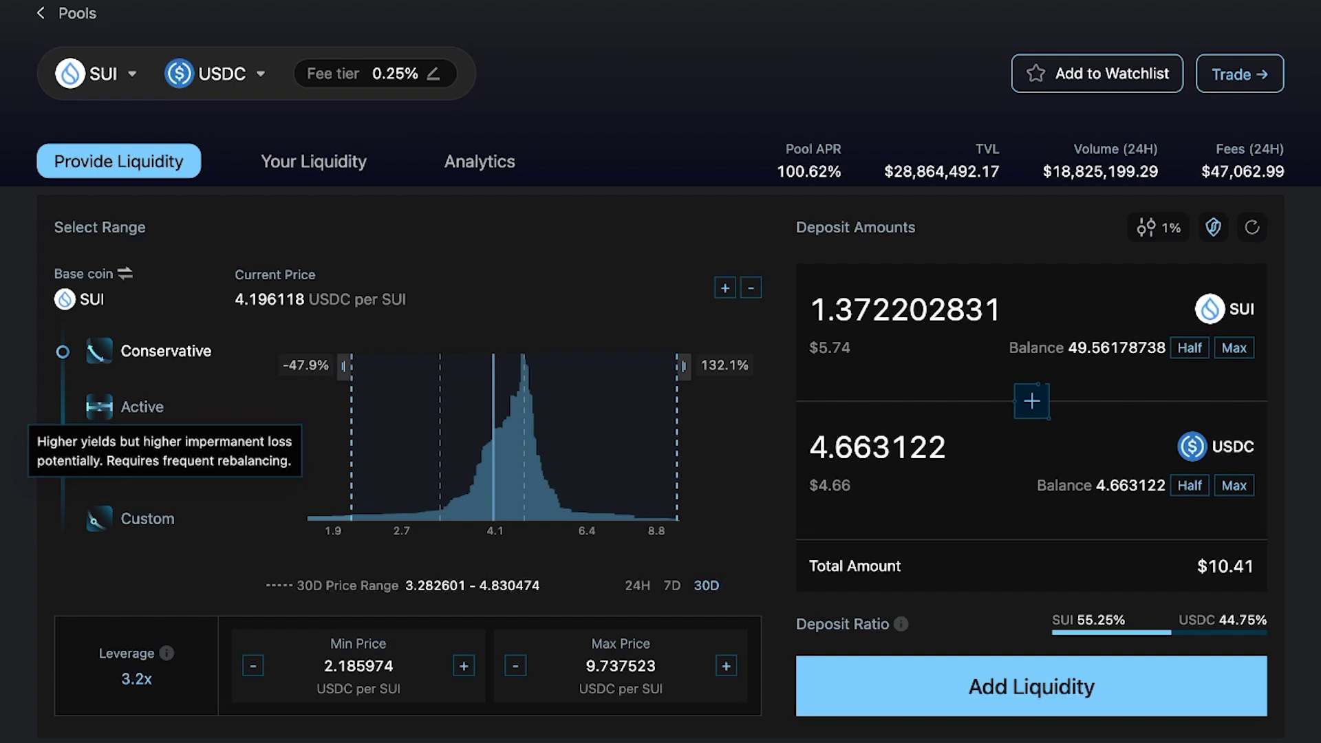
mouse_move(170, 465)
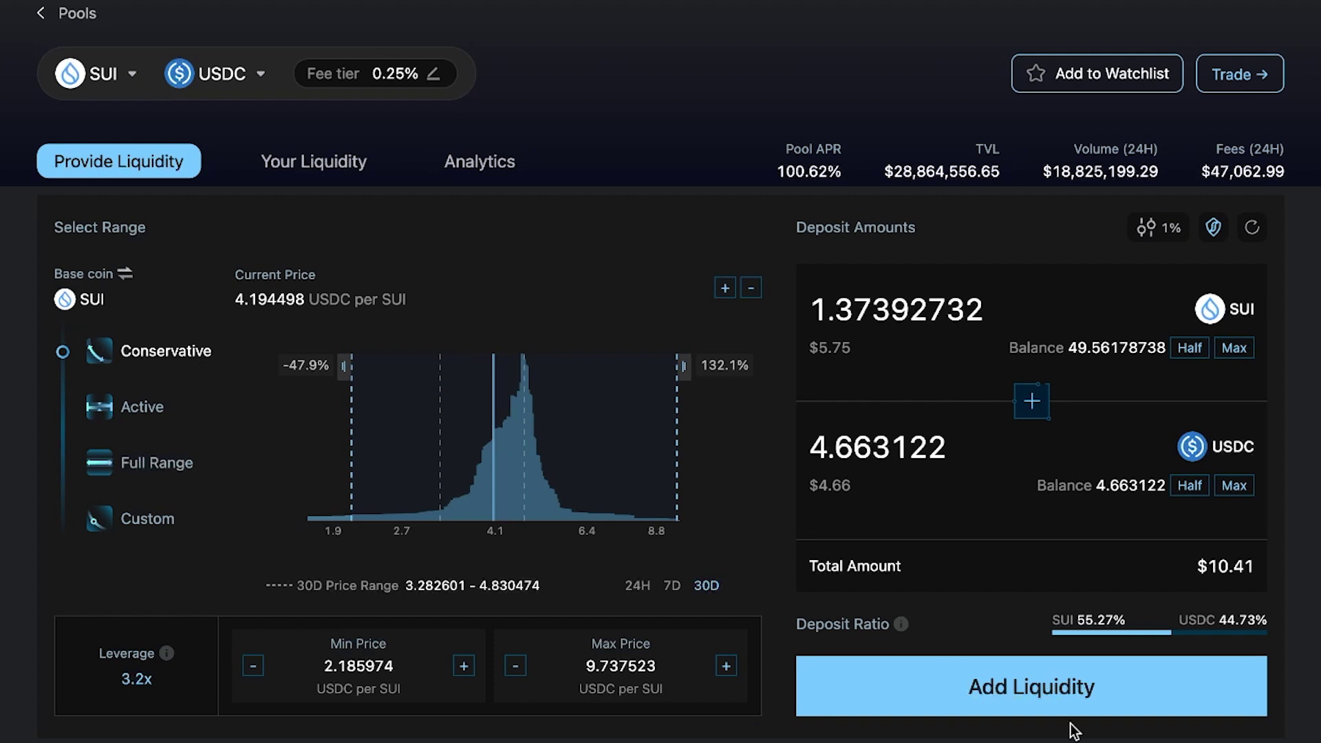
Add 1.37392732 SUI and 4.663122 USDC as liquidity with the Conservative price range and approve the transaction in the wallet.
left_click(1059, 688)
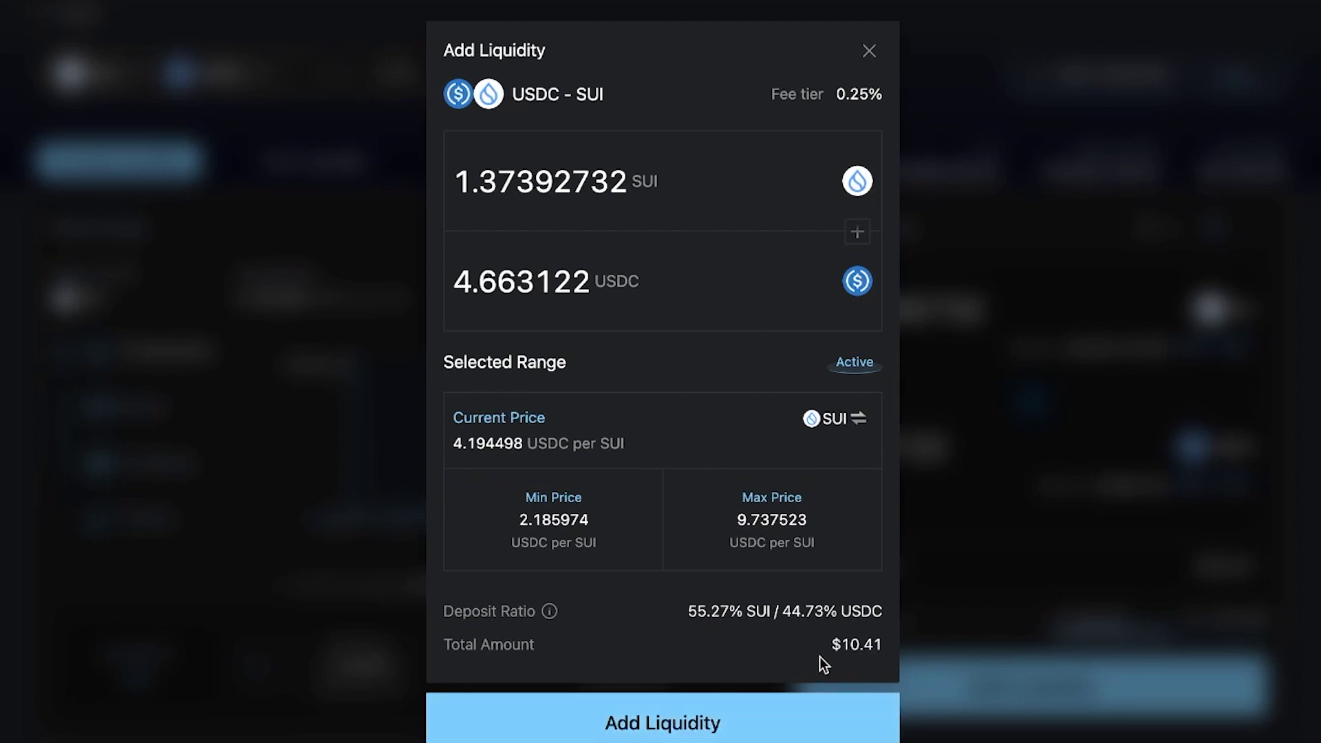
left_click(683, 721)
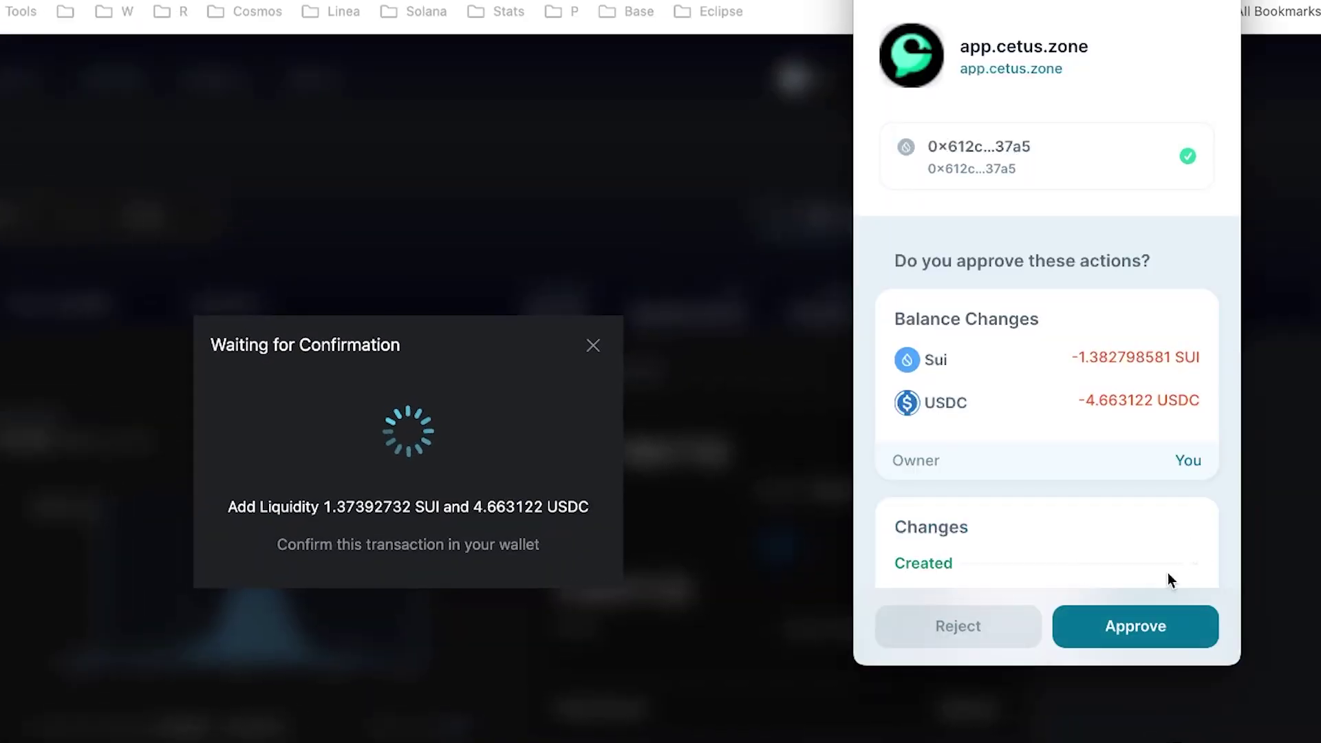
scroll(1147, 392, "down", 1)
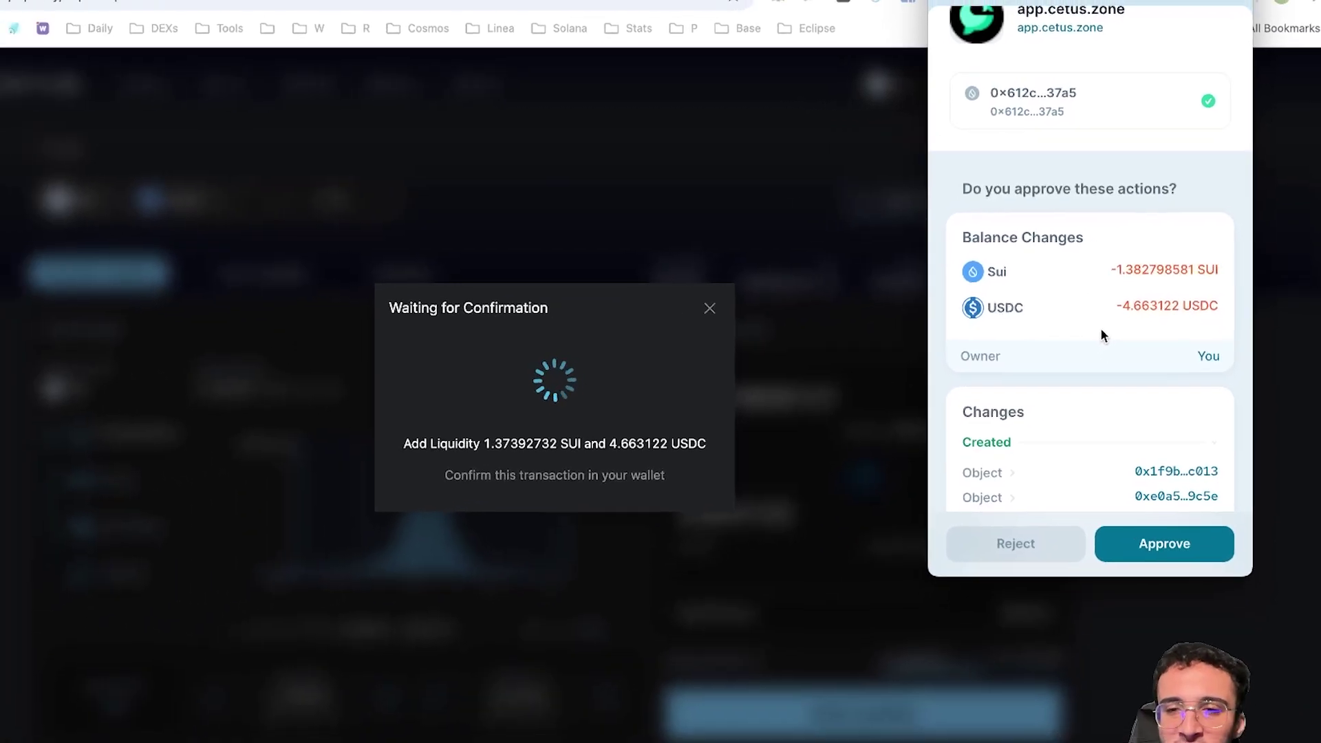
left_click(1137, 513)
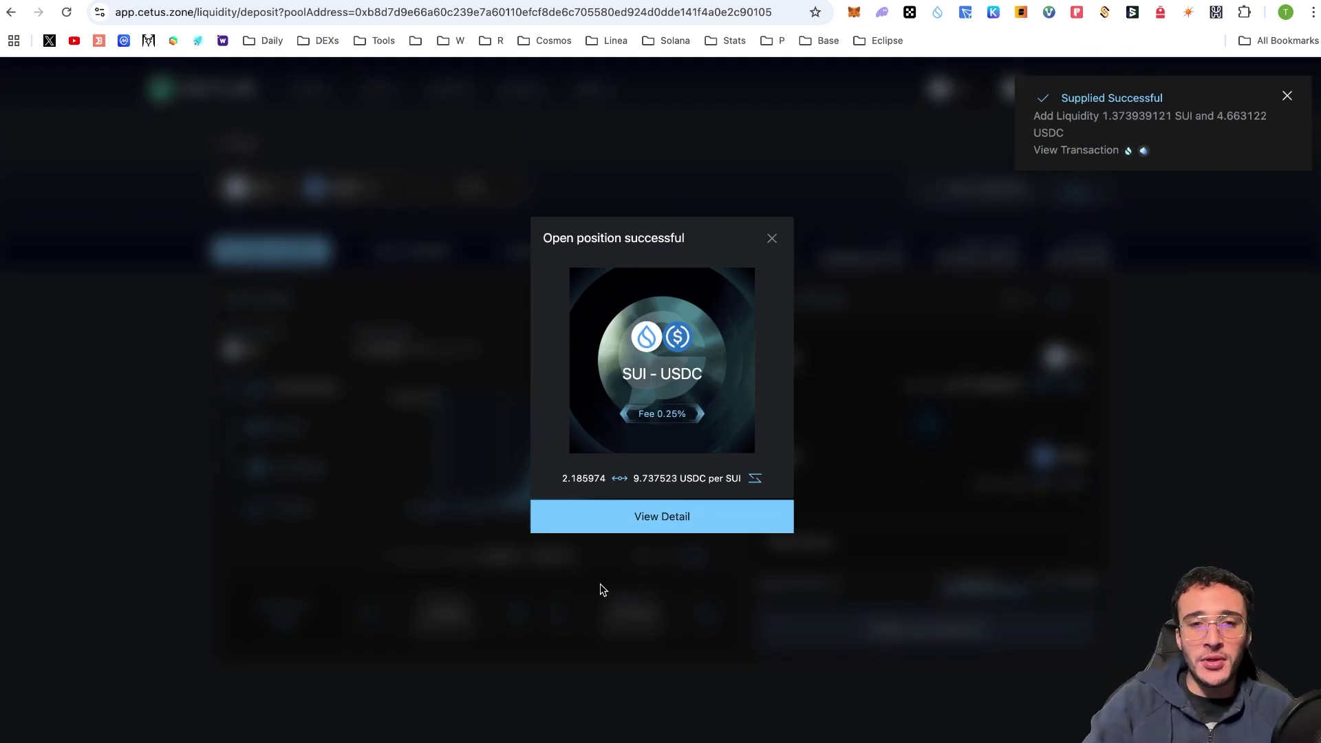
Open the new SUI-USDC position's details and review its price range, liquidity, pending yield and mining rewards.
left_click(708, 529)
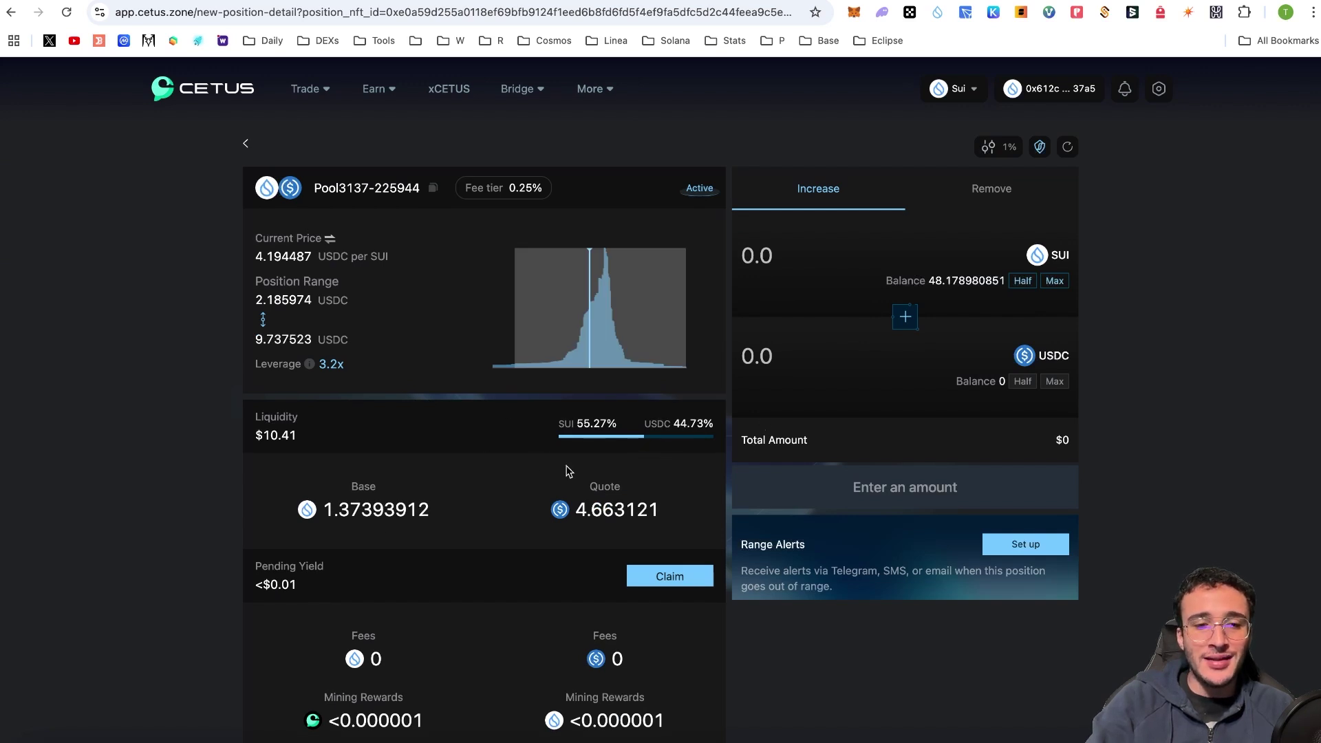
scroll(566, 471, "down", 2)
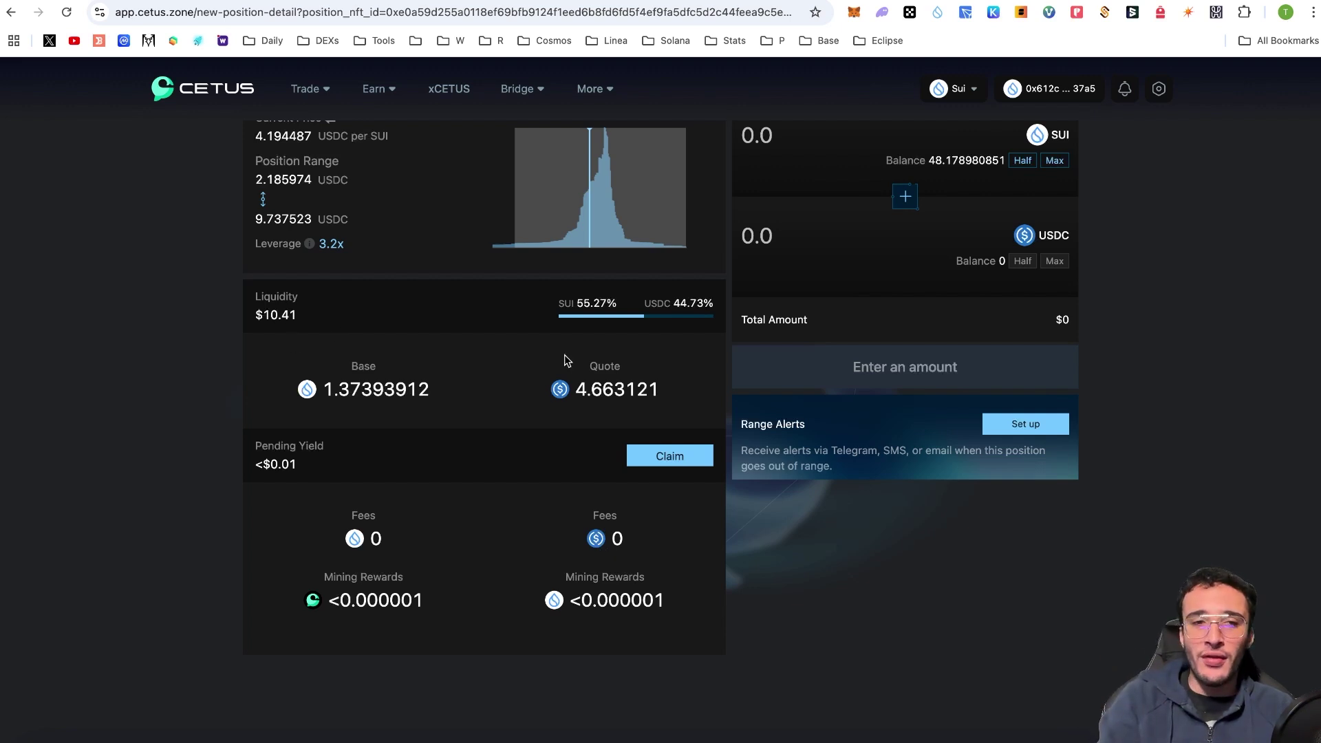
scroll(567, 361, "up", 1)
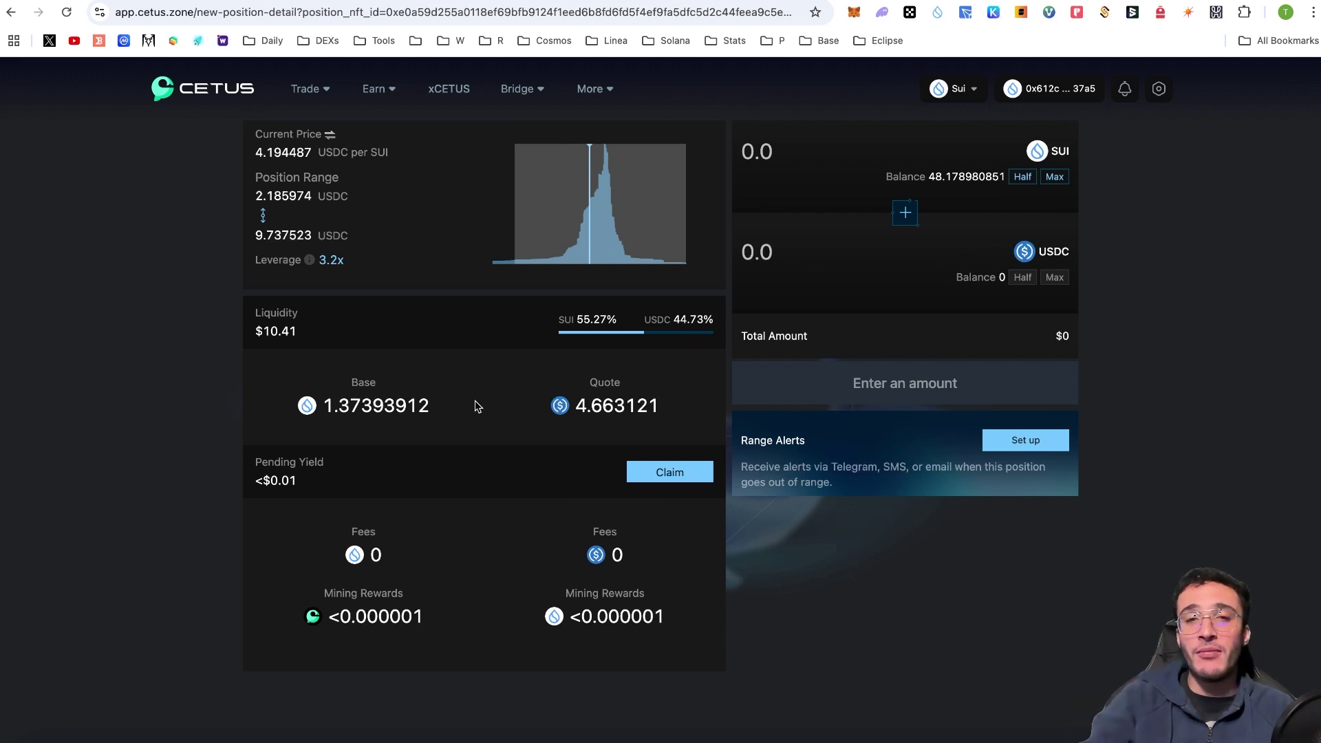
scroll(479, 406, "up", 2)
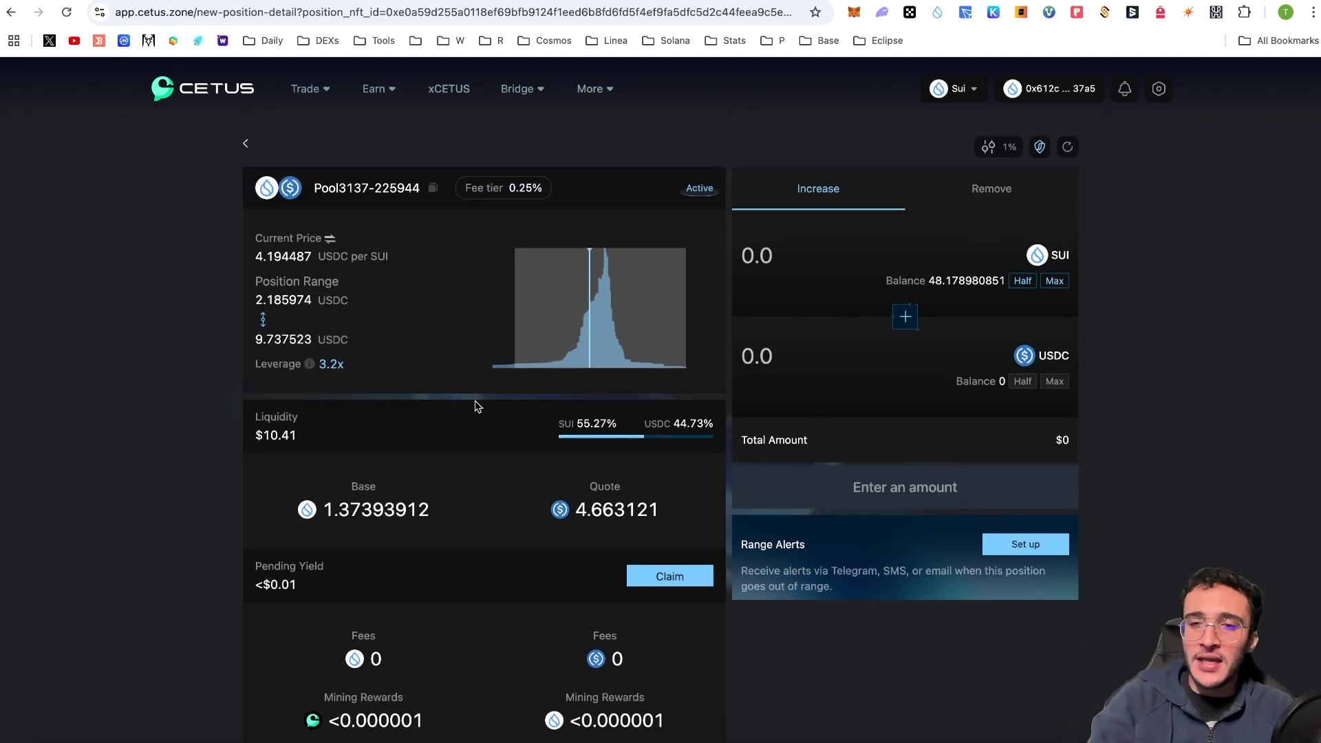
Reopen the SUI-USDC position from the pool's list of own liquidity and set the amount to remove to 100%.
left_click(245, 143)
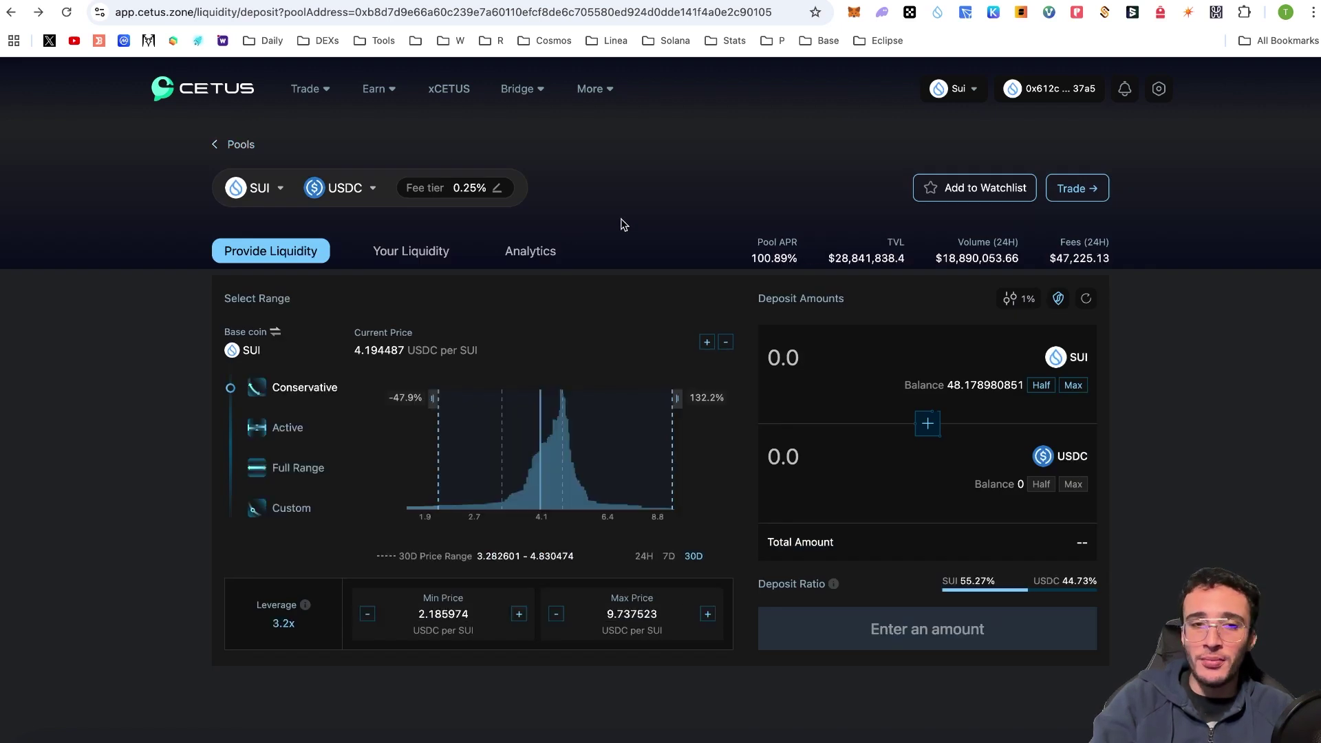
left_click(416, 254)
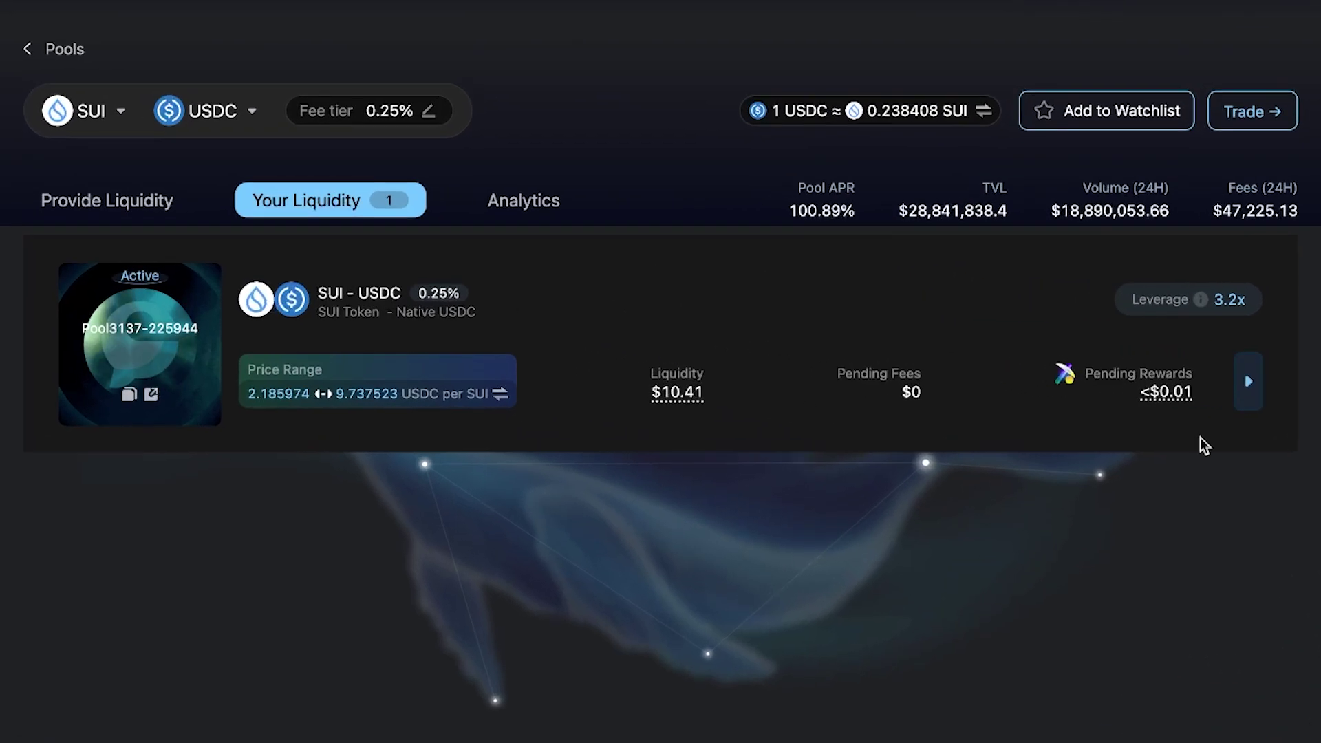
left_click(1248, 400)
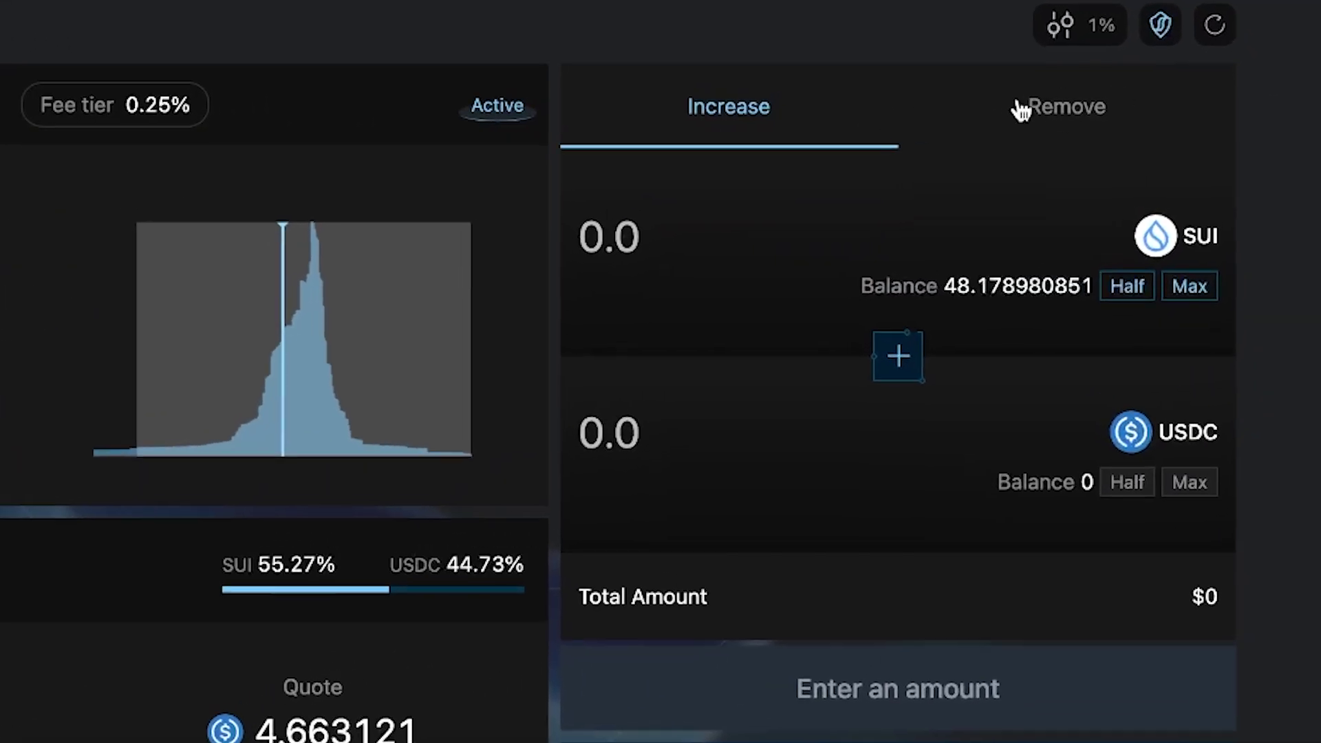
left_click(1071, 122)
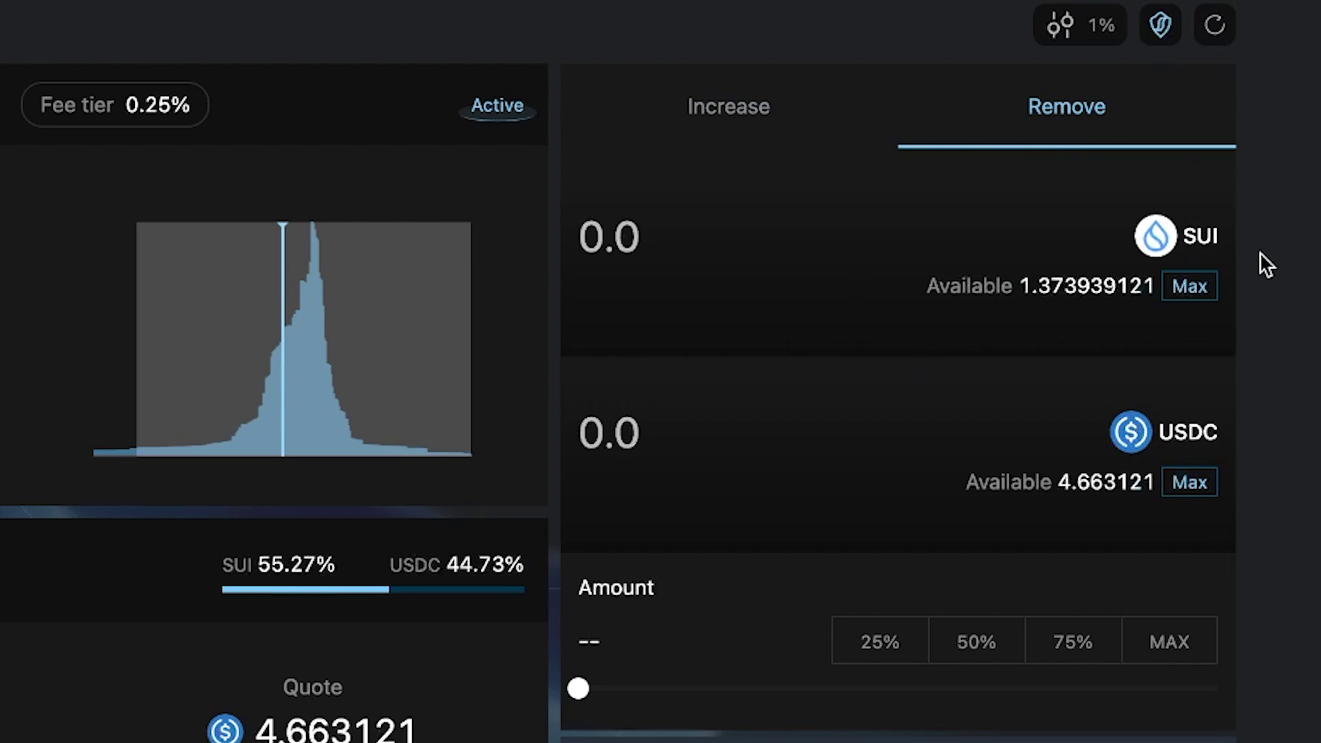
left_click(1173, 657)
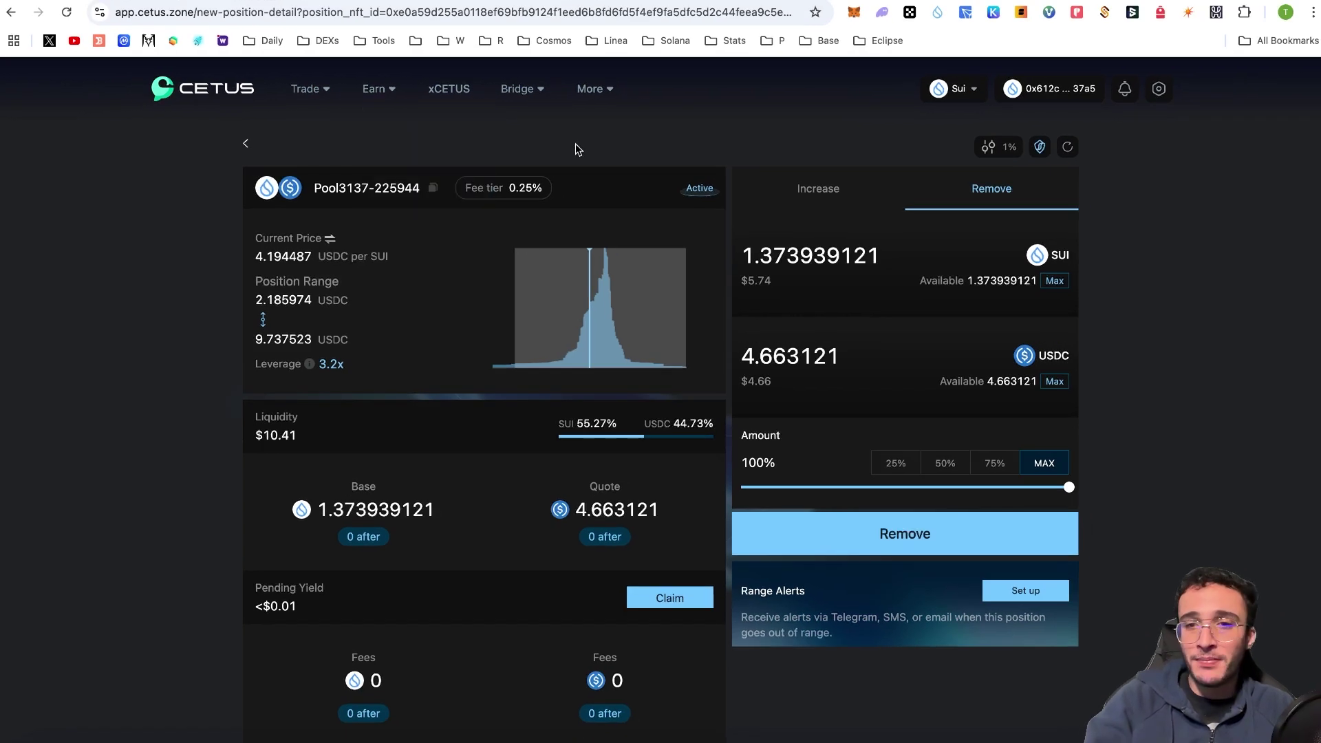
Open the Farms page and review the live farms with their staked TVL, APR and daily rewards.
mouse_move(386, 93)
left_click(403, 161)
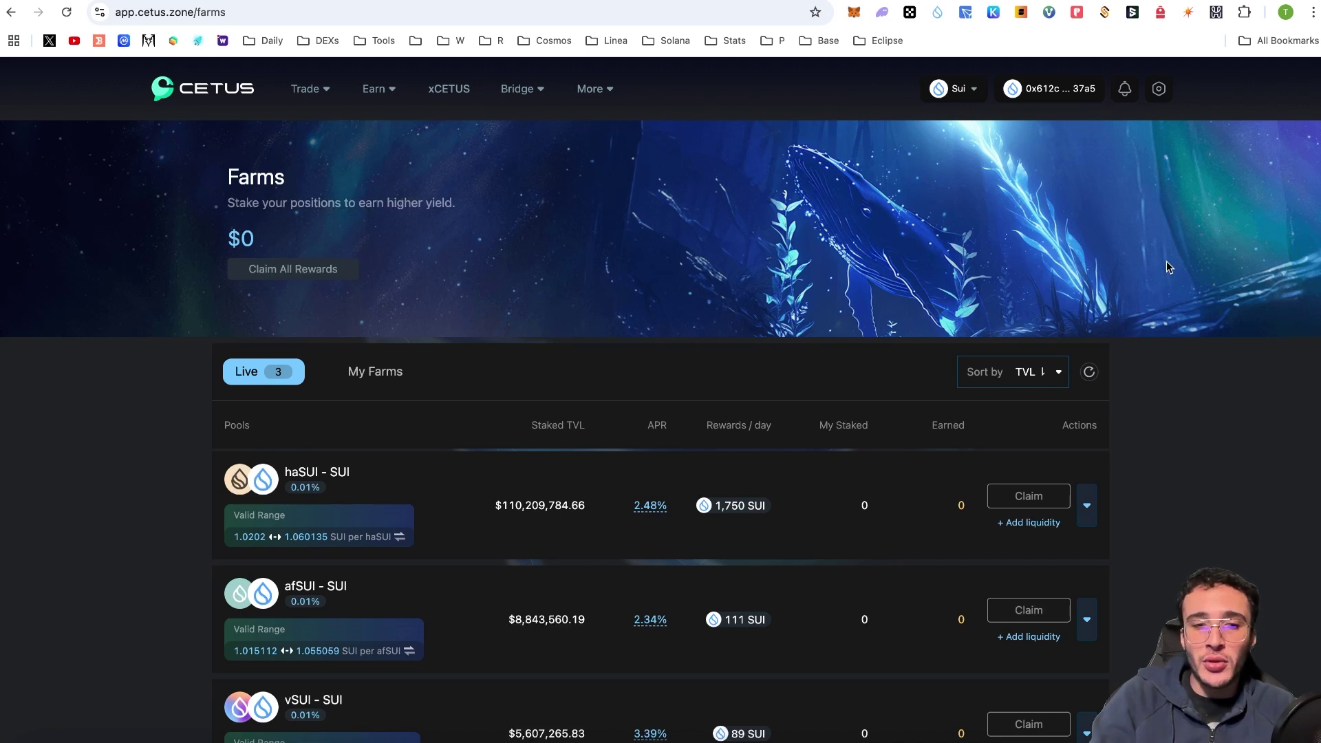
scroll(1166, 262, "down", 1)
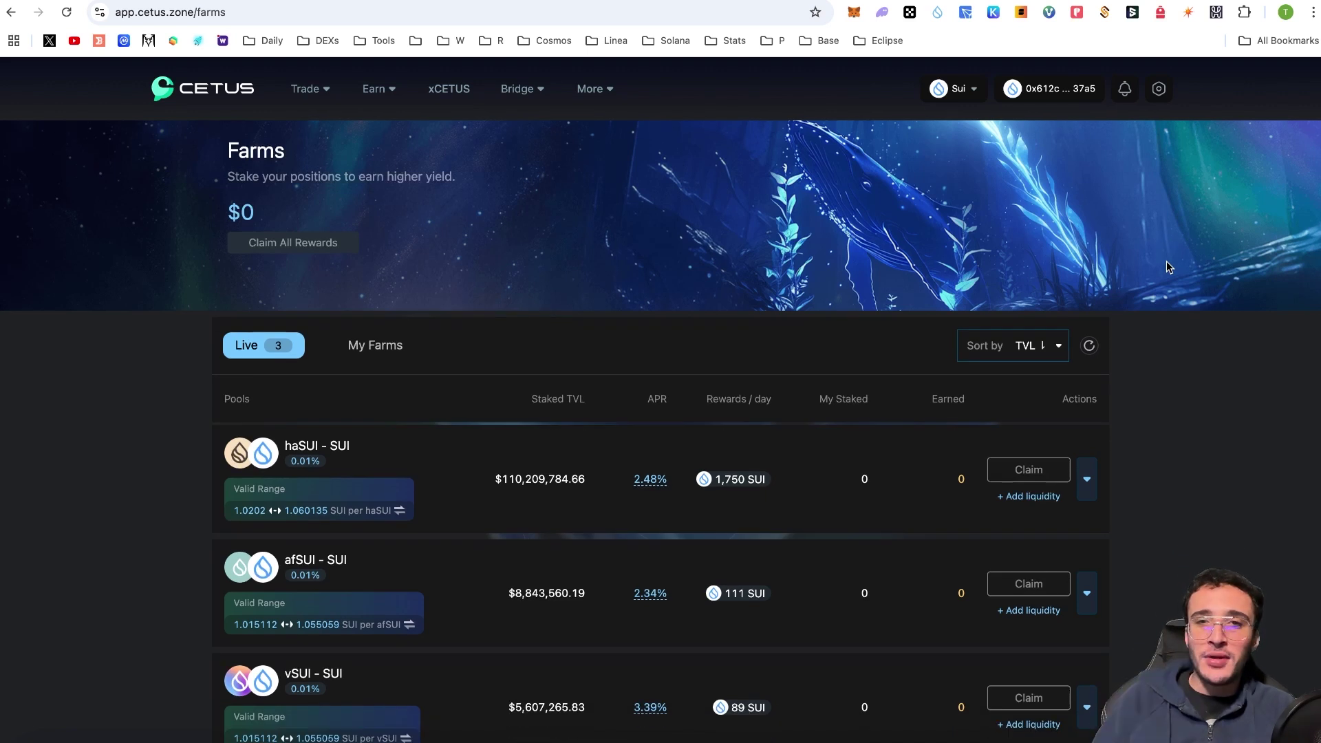
scroll(1166, 267, "down", 2)
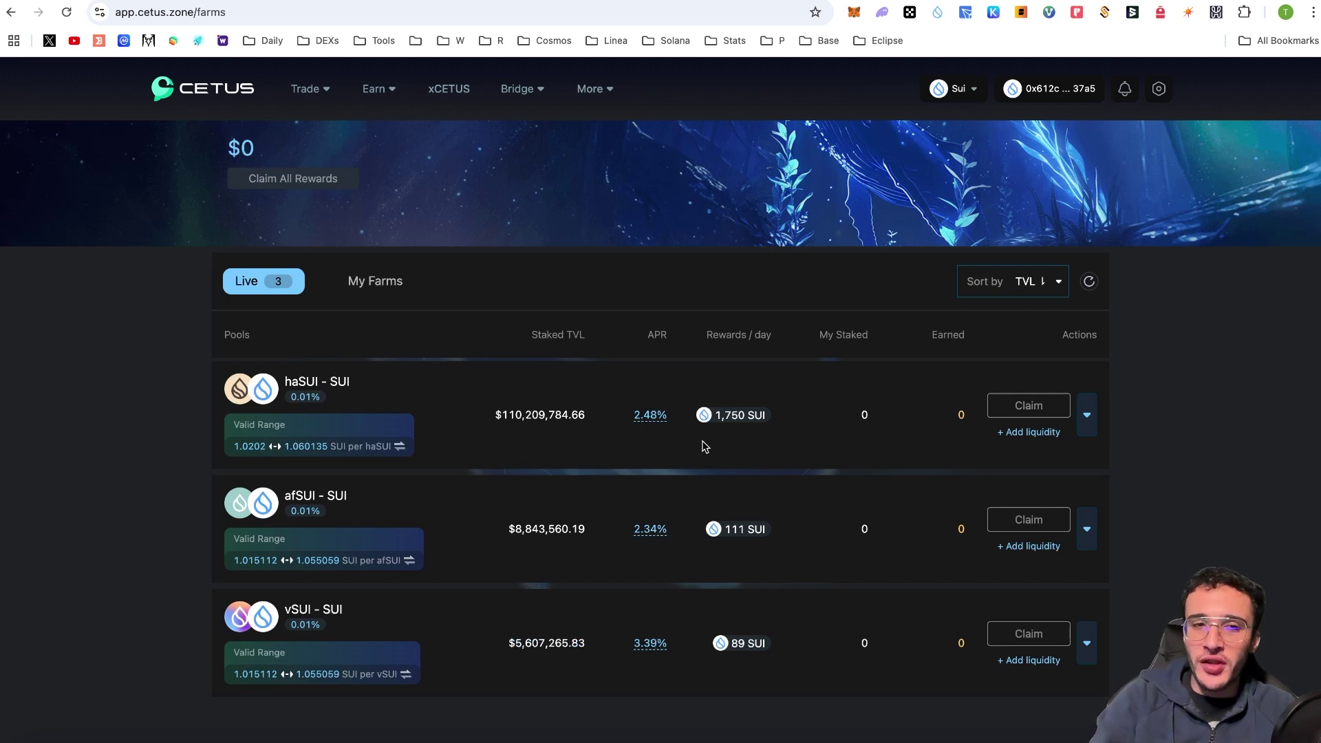
Open the haSUI-SUI vault, preview a SUI-only deposit of the maximum 48.128980851 SUI, and return to the vault list.
mouse_move(389, 91)
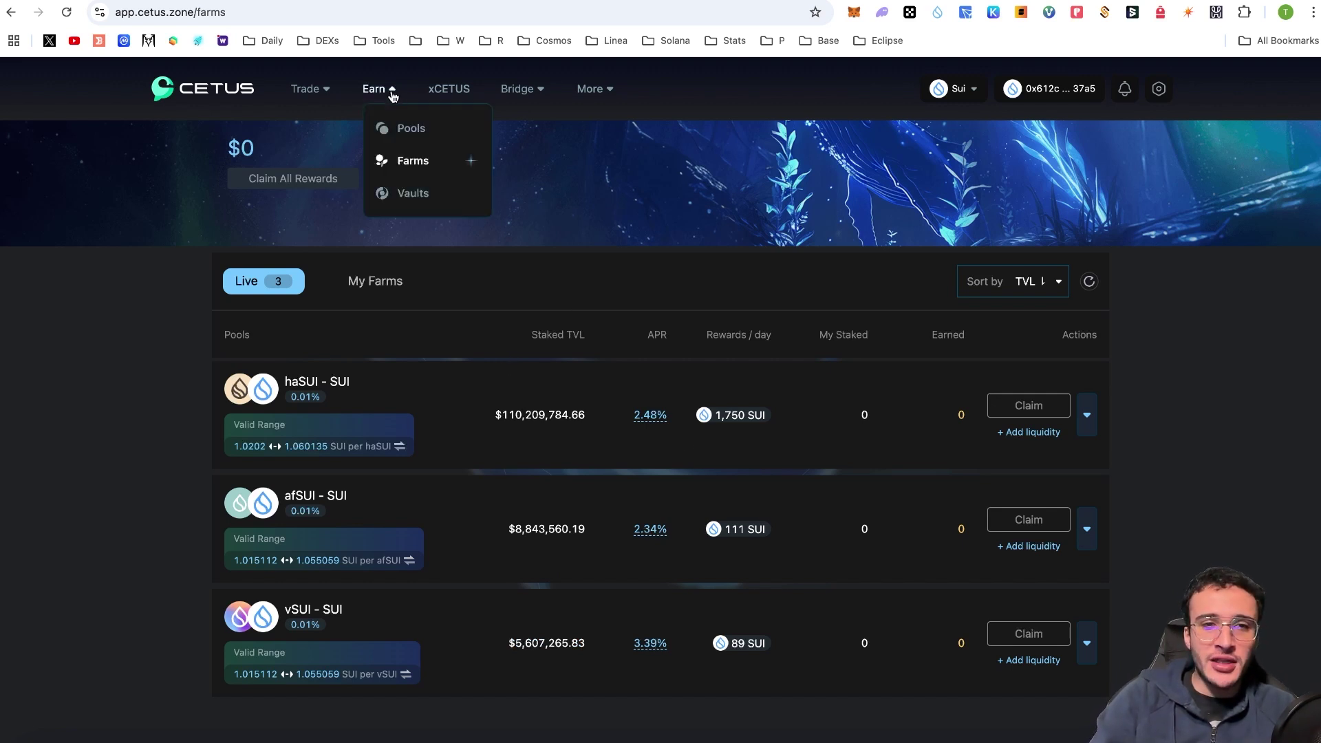
left_click(404, 197)
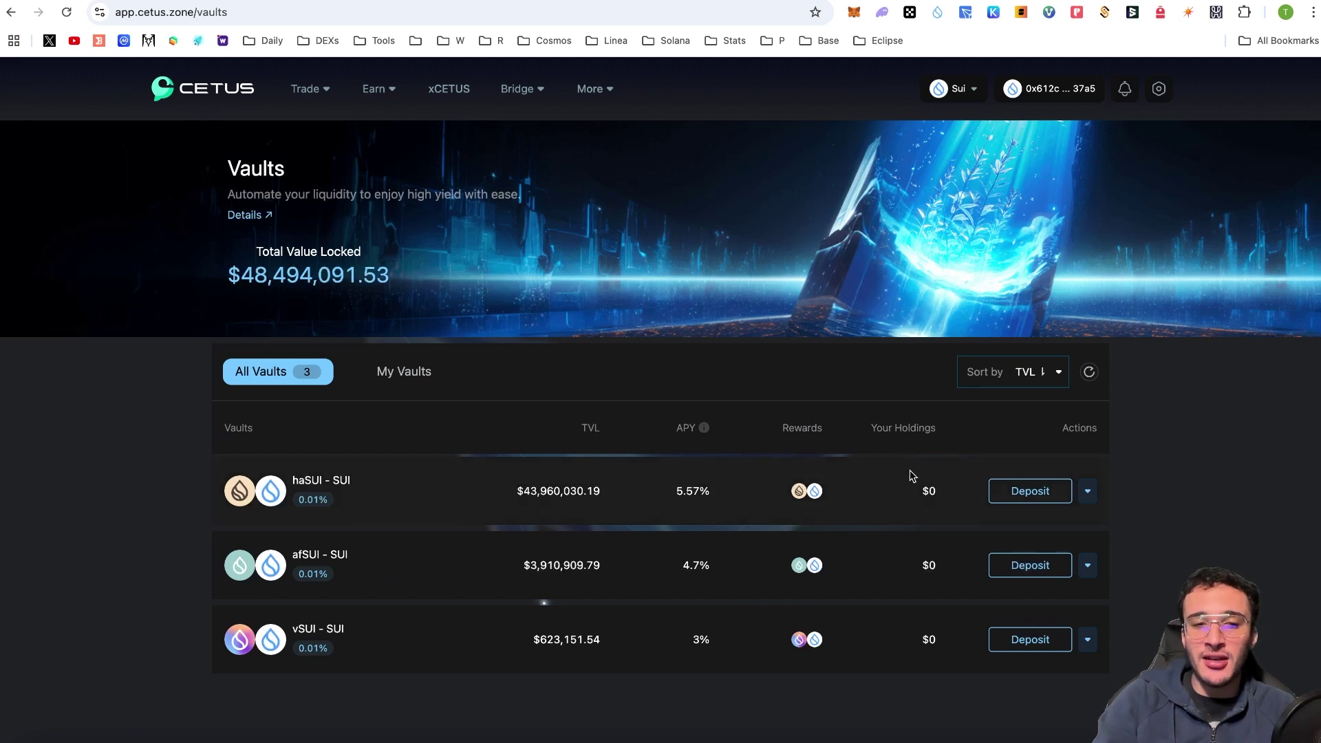
left_click(1021, 501)
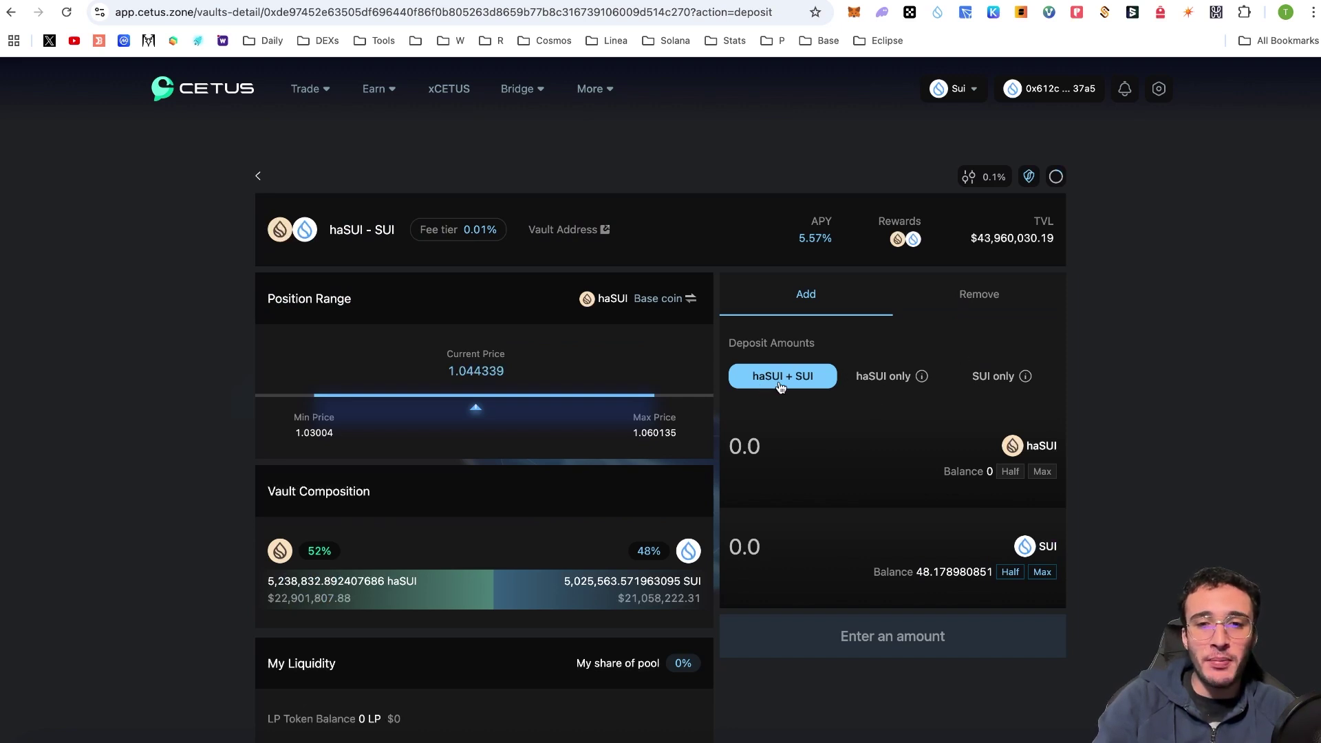
left_click(894, 380)
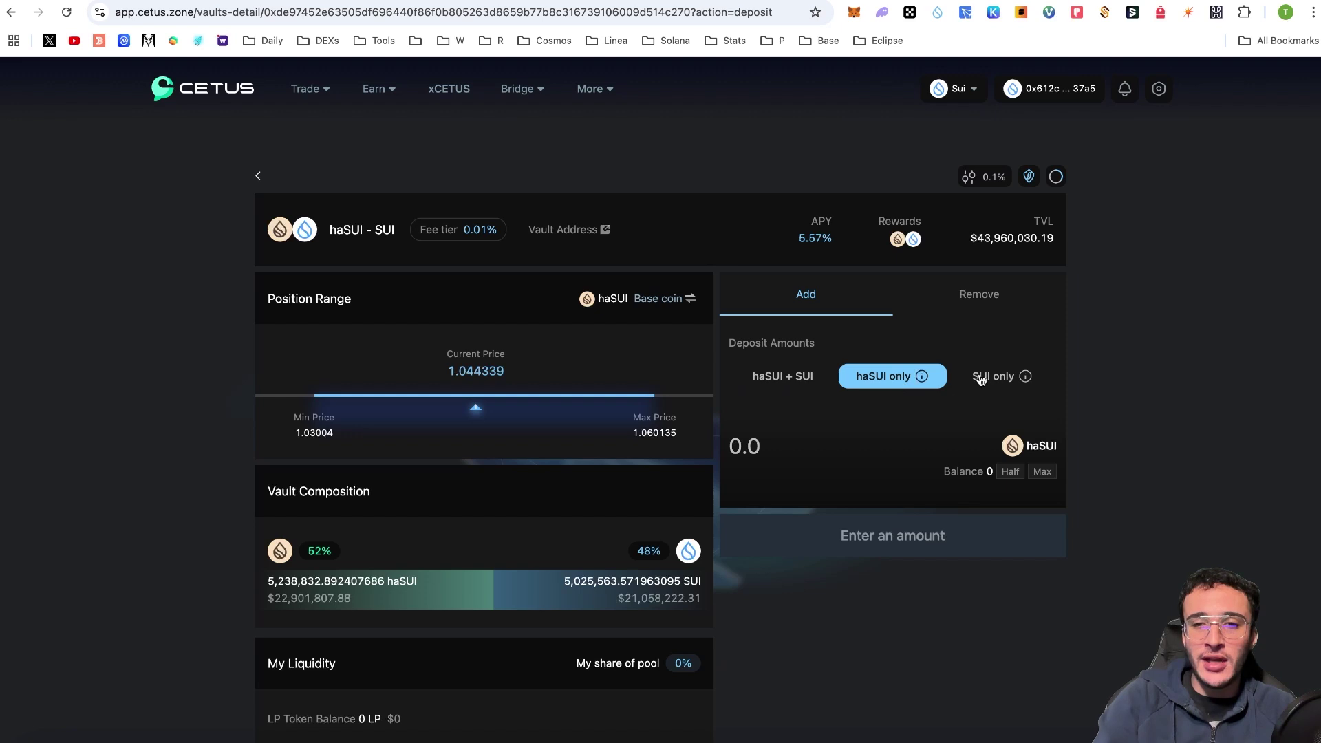
left_click(980, 377)
left_click(1042, 472)
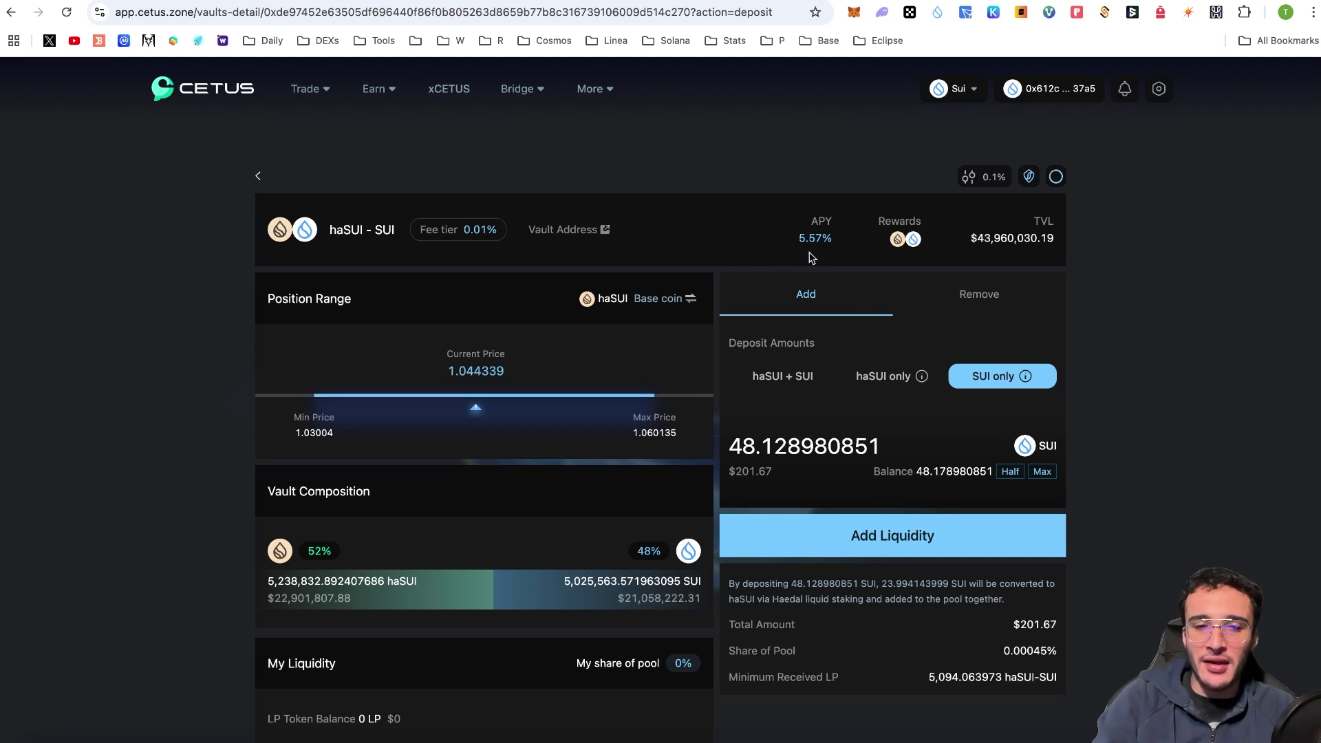
scroll(810, 257, "left", 5)
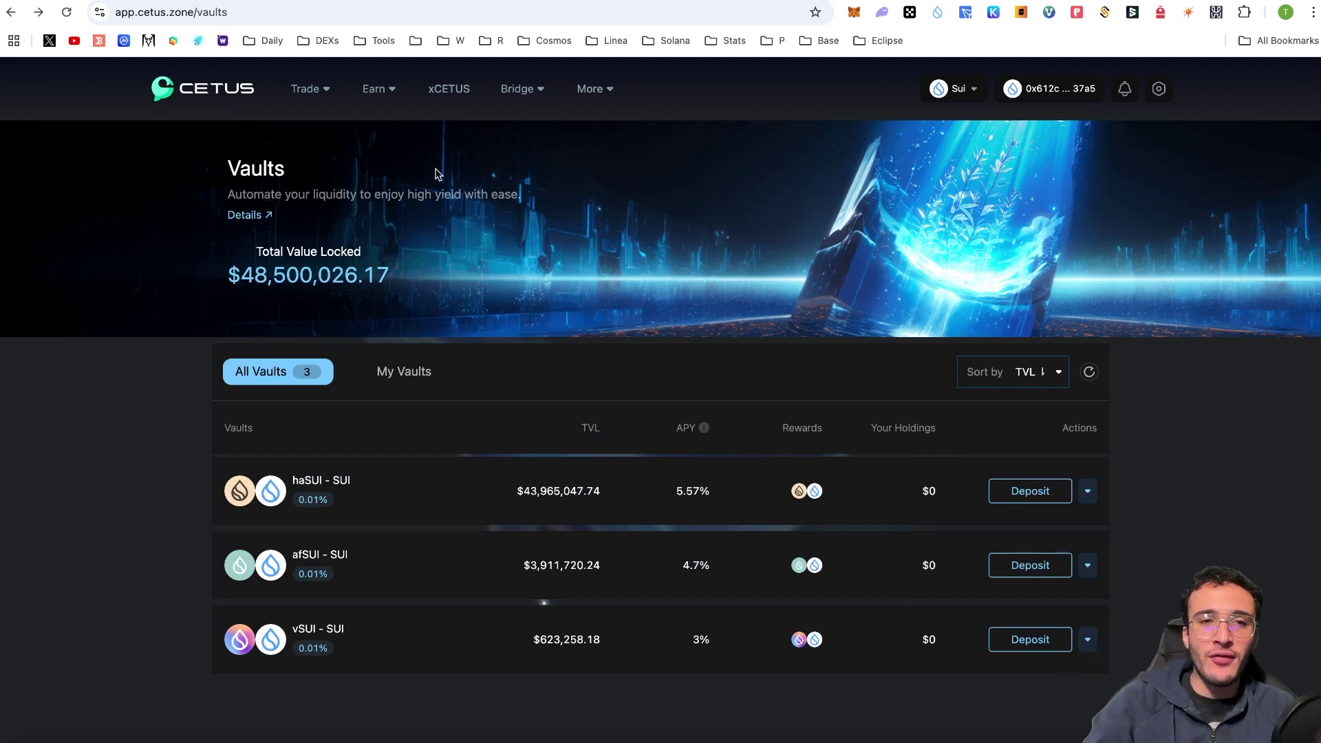
Convert 10 CETUS to xCETUS, approve the transaction in the wallet and check the resulting share of staking rewards.
mouse_move(392, 90)
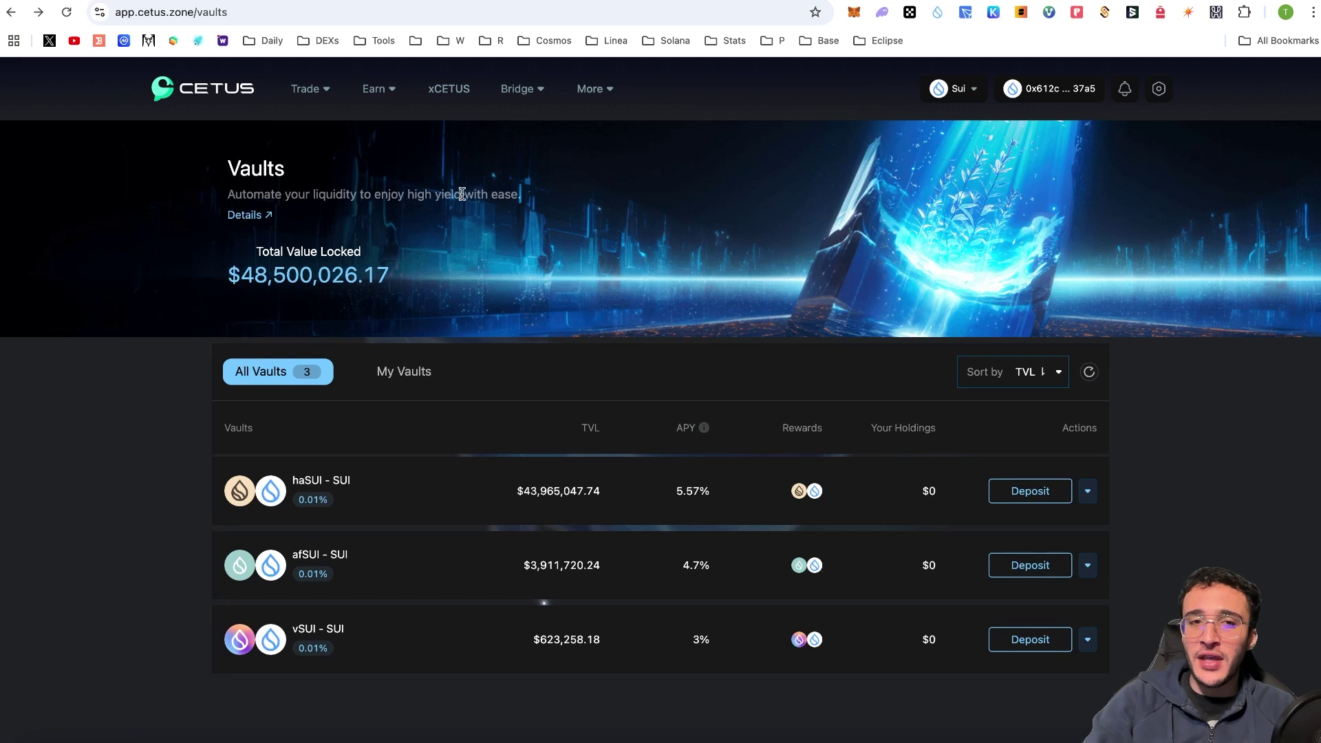
left_click(455, 89)
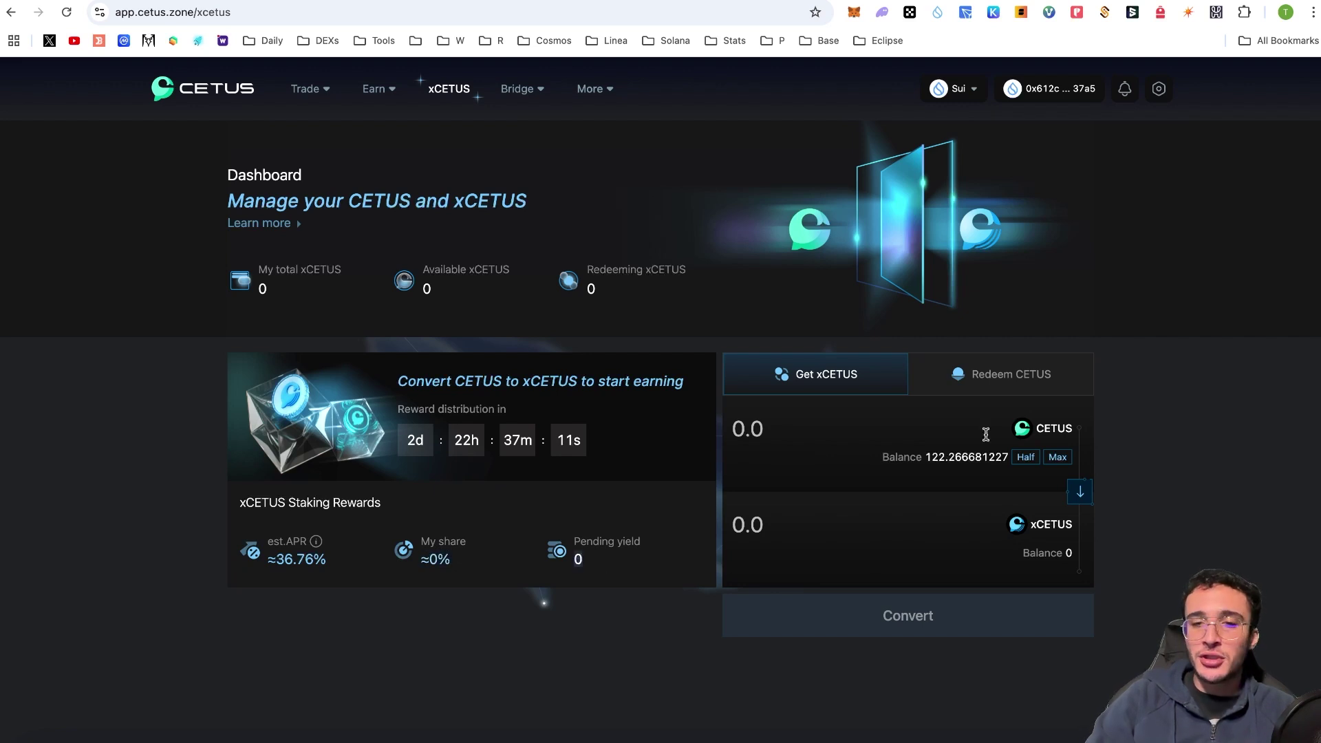
left_click(845, 448)
type("10")
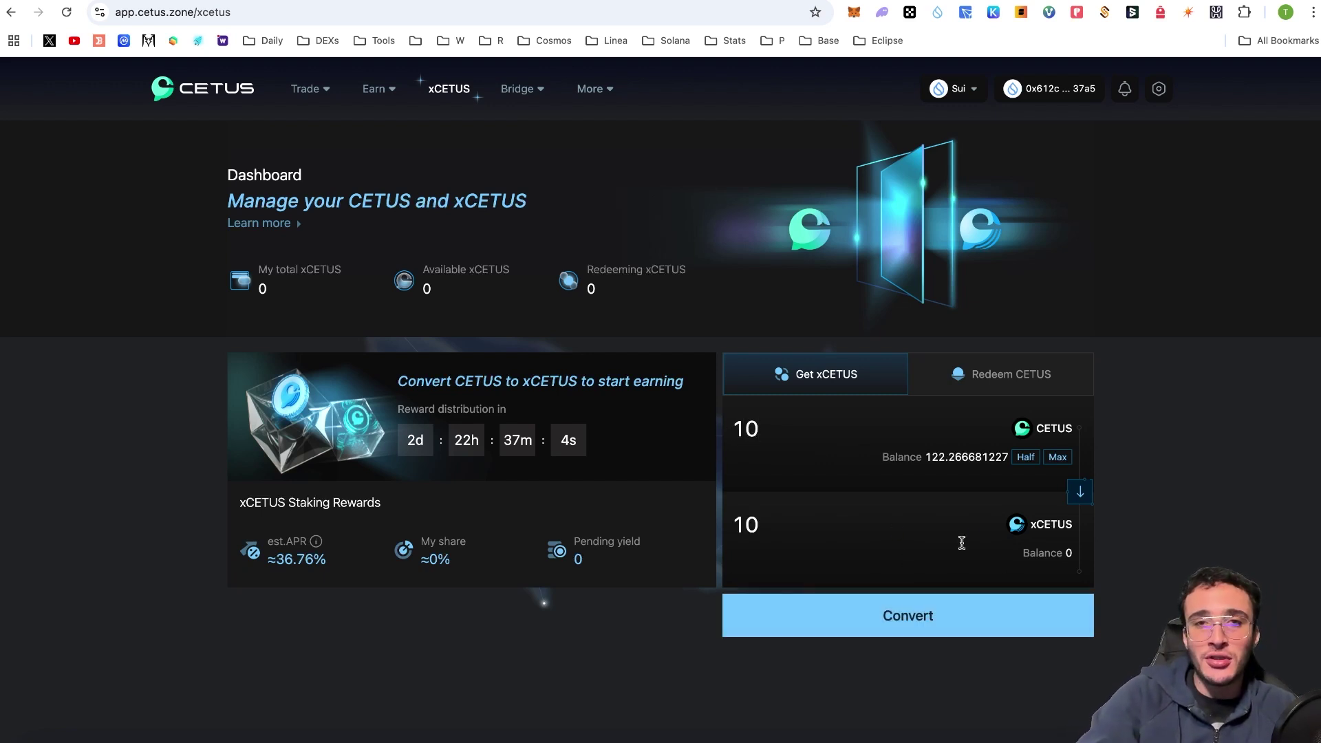
left_click(925, 618)
left_click(678, 337)
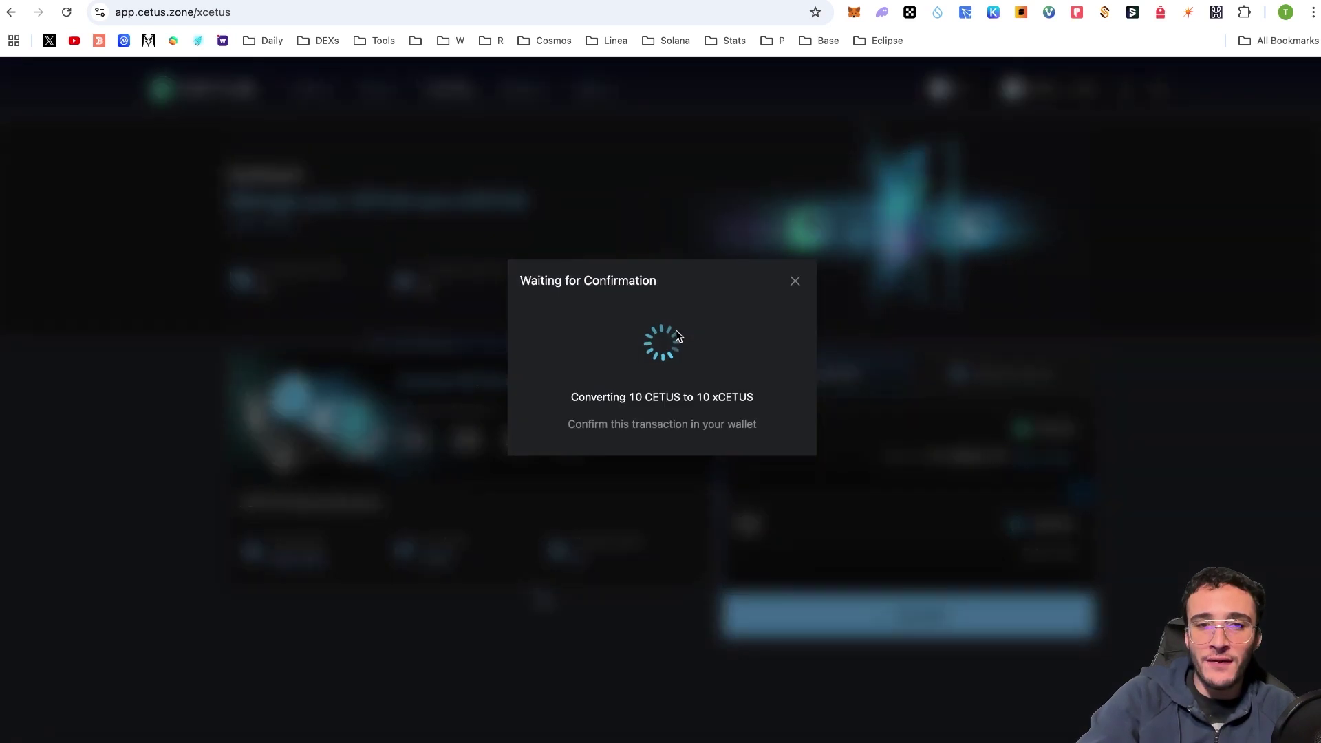
left_click(1162, 484)
left_click(664, 452)
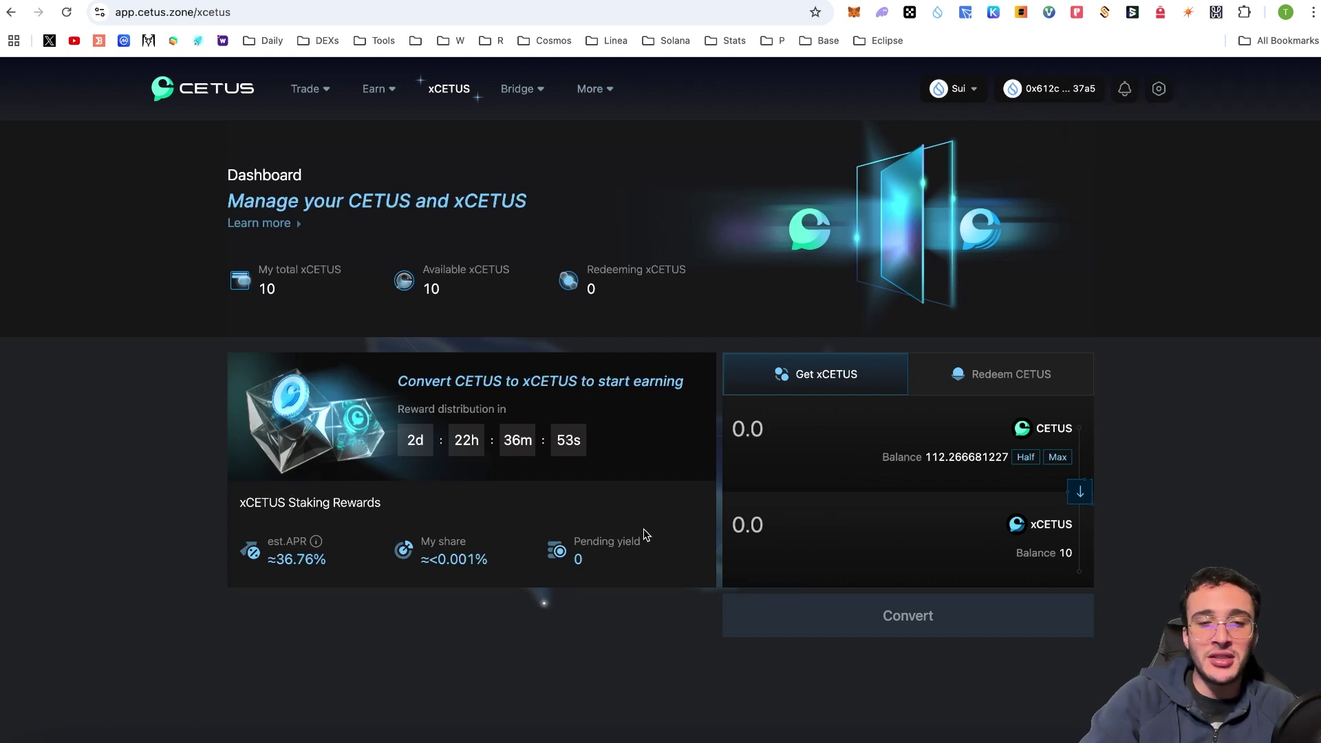
left_click_drag(487, 560, 429, 559)
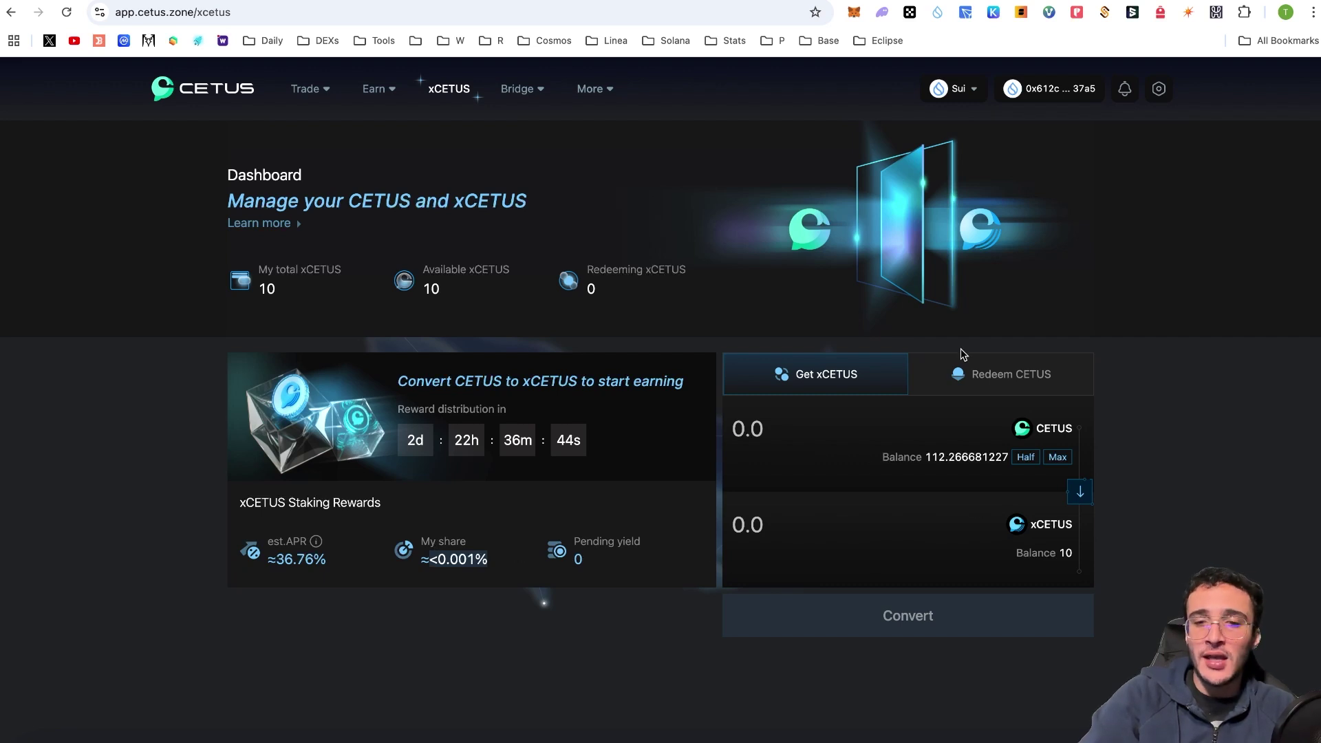
Preview redeeming the maximum 10 xCETUS with vesting durations of 15, 90 and 180 days, and return to the xCETUS conversion form.
left_click(964, 375)
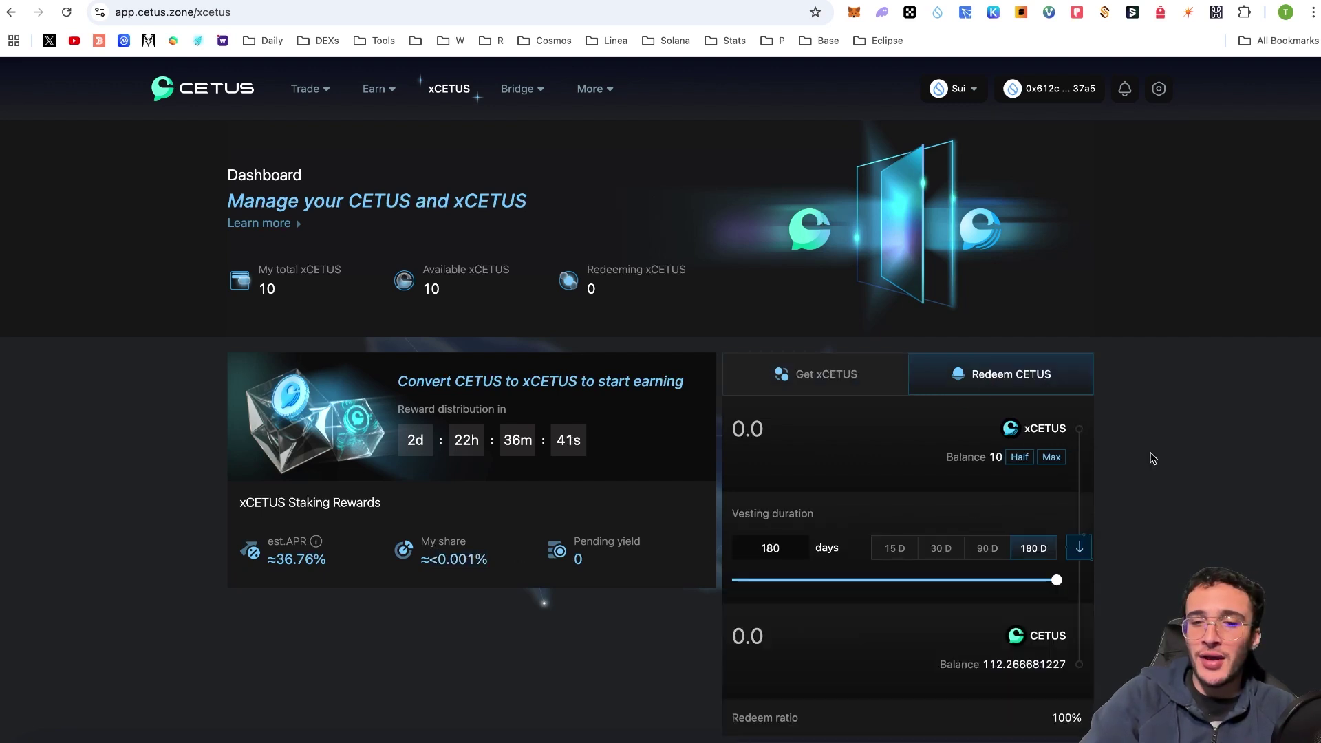
scroll(1153, 458, "down", 1)
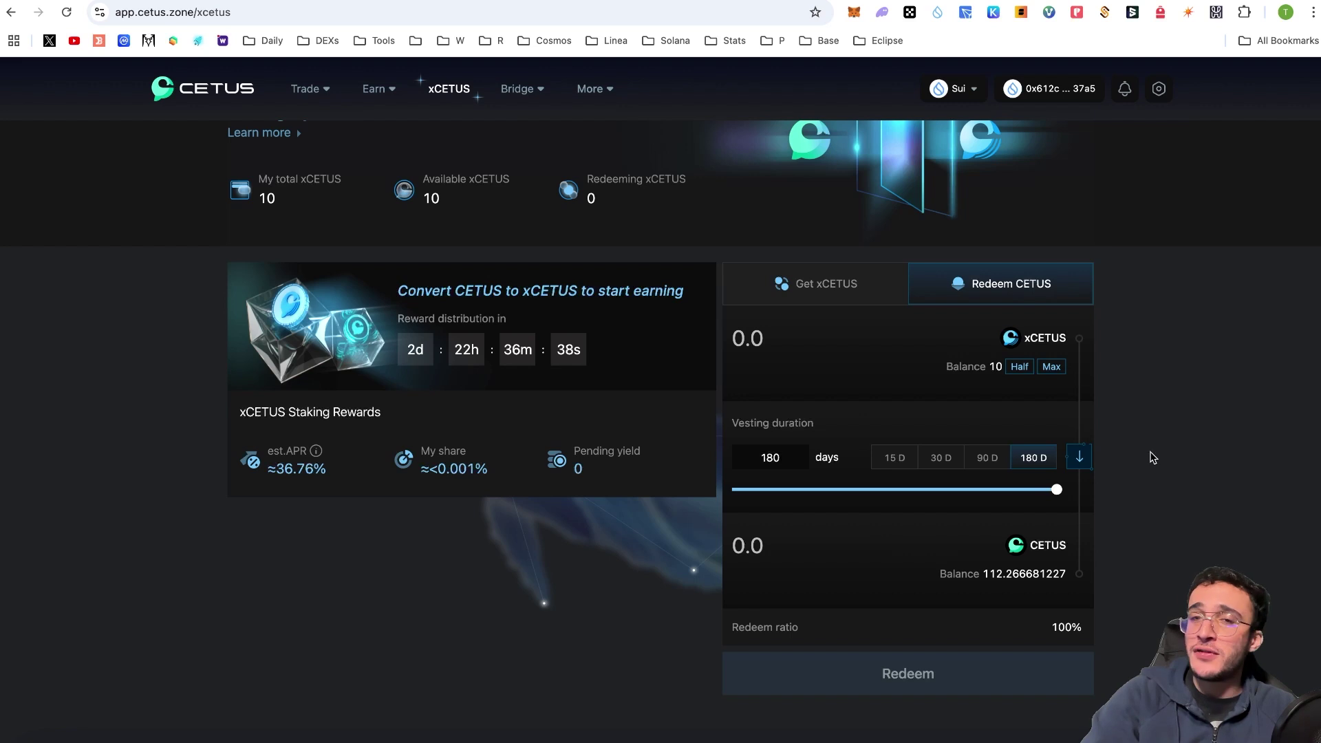
left_click(1051, 368)
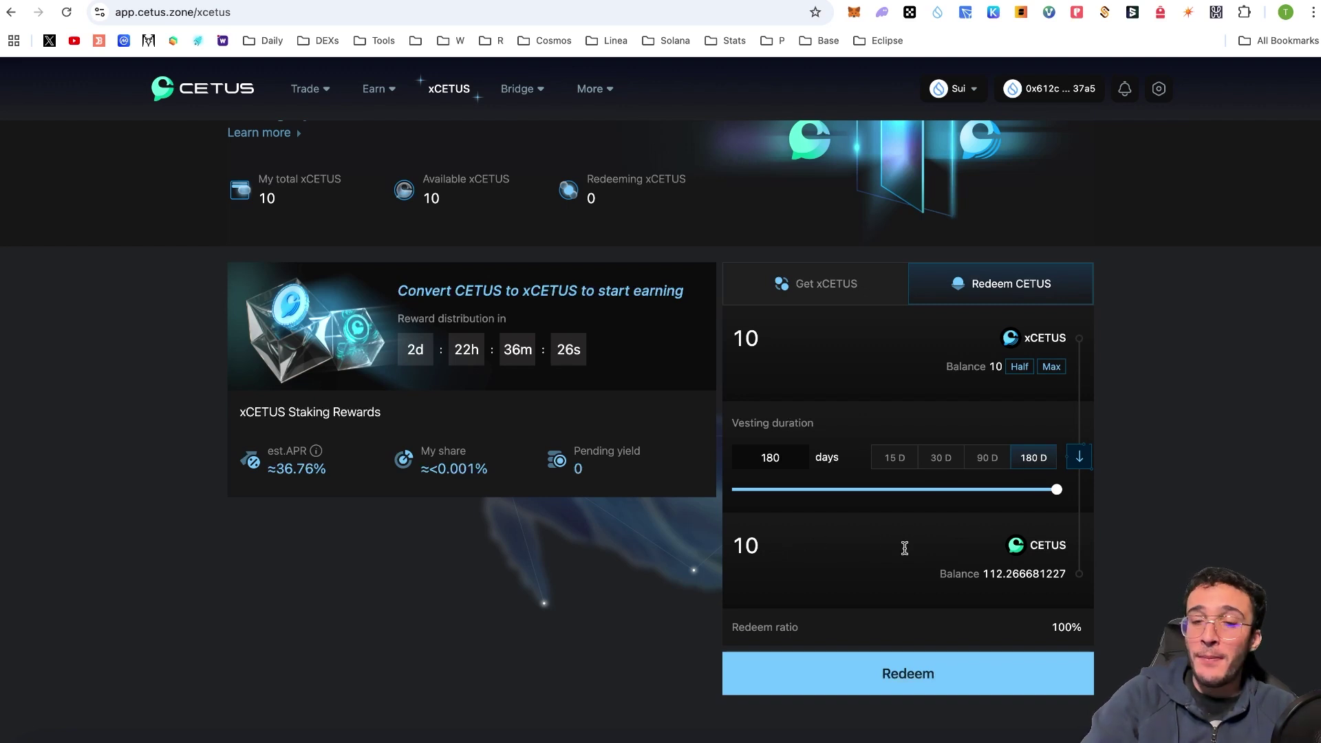
left_click(901, 466)
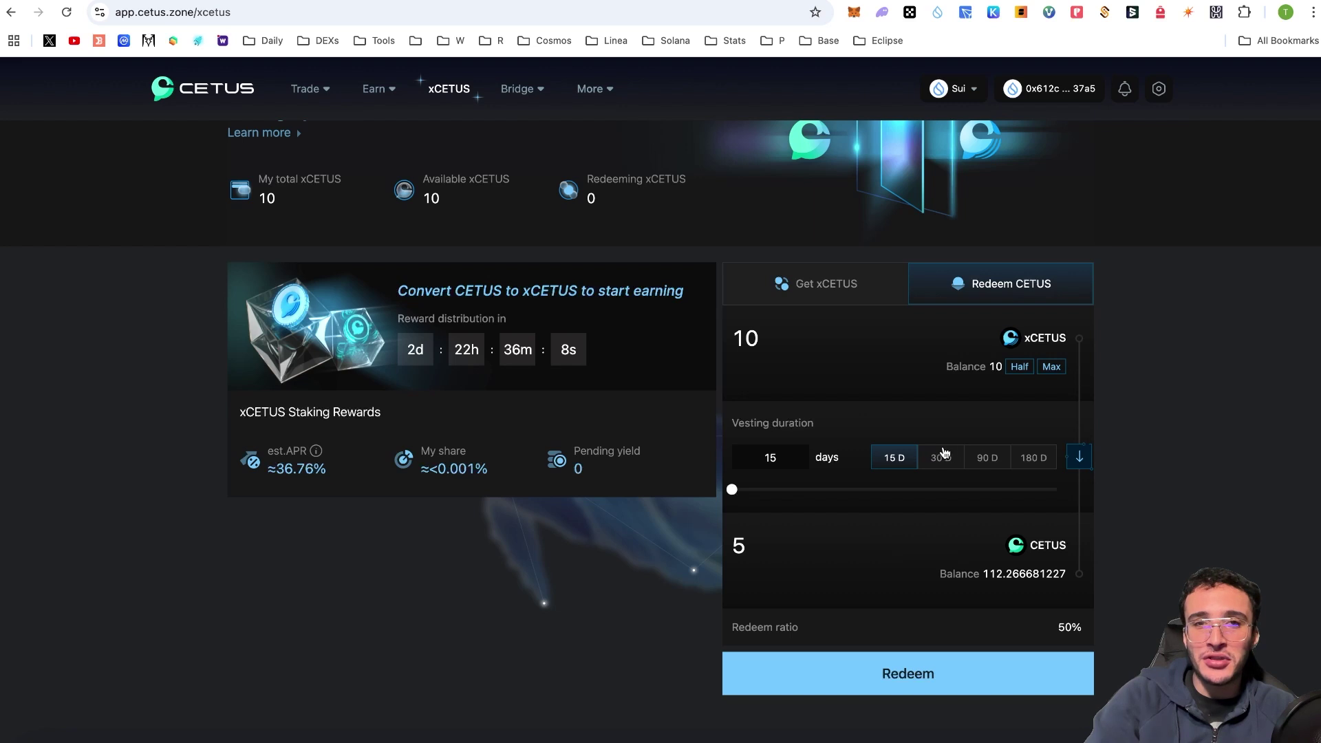
left_click(1023, 460)
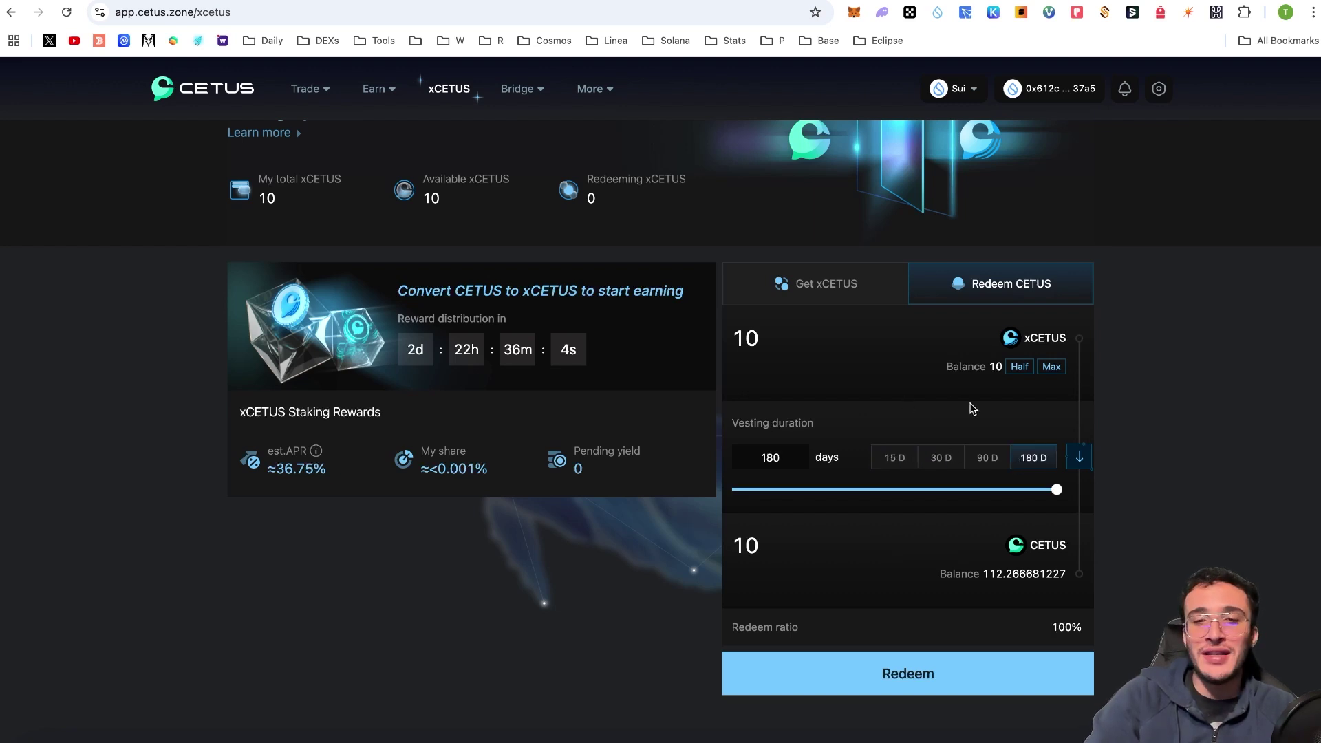
left_click(991, 459)
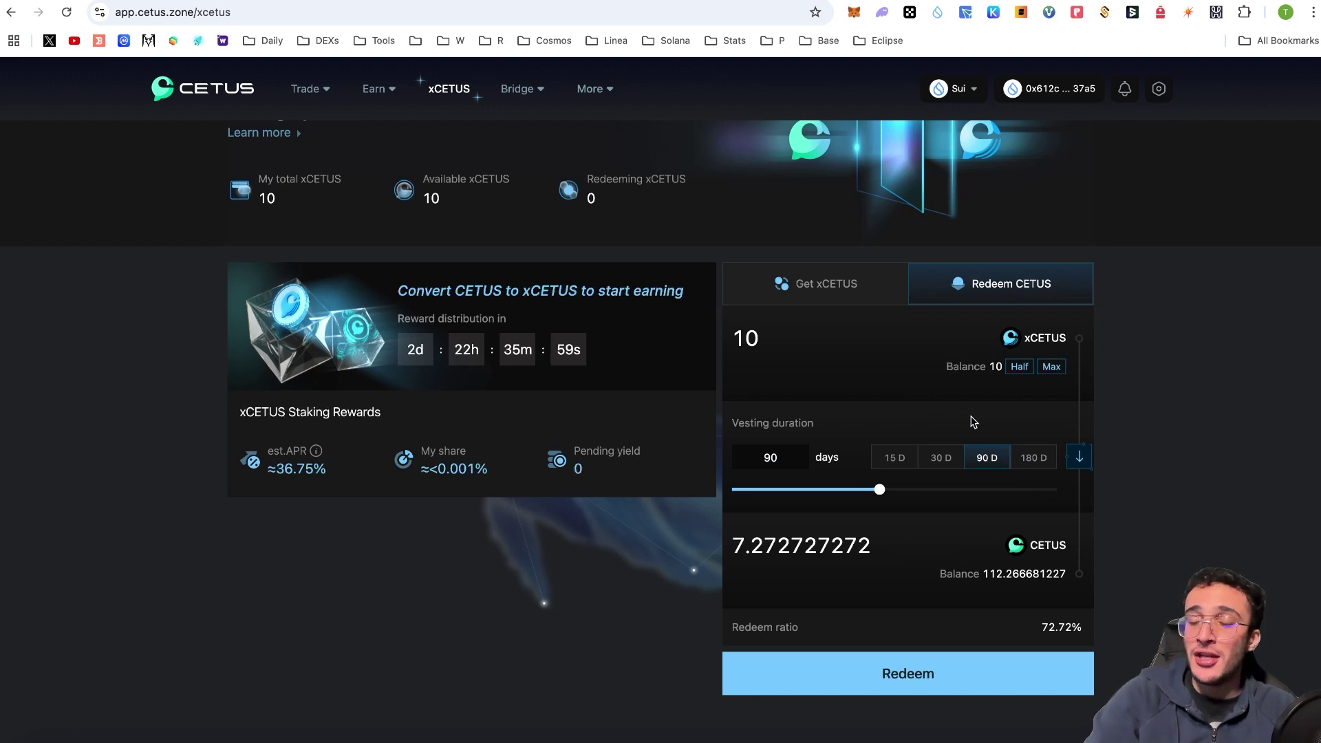
left_click(1030, 460)
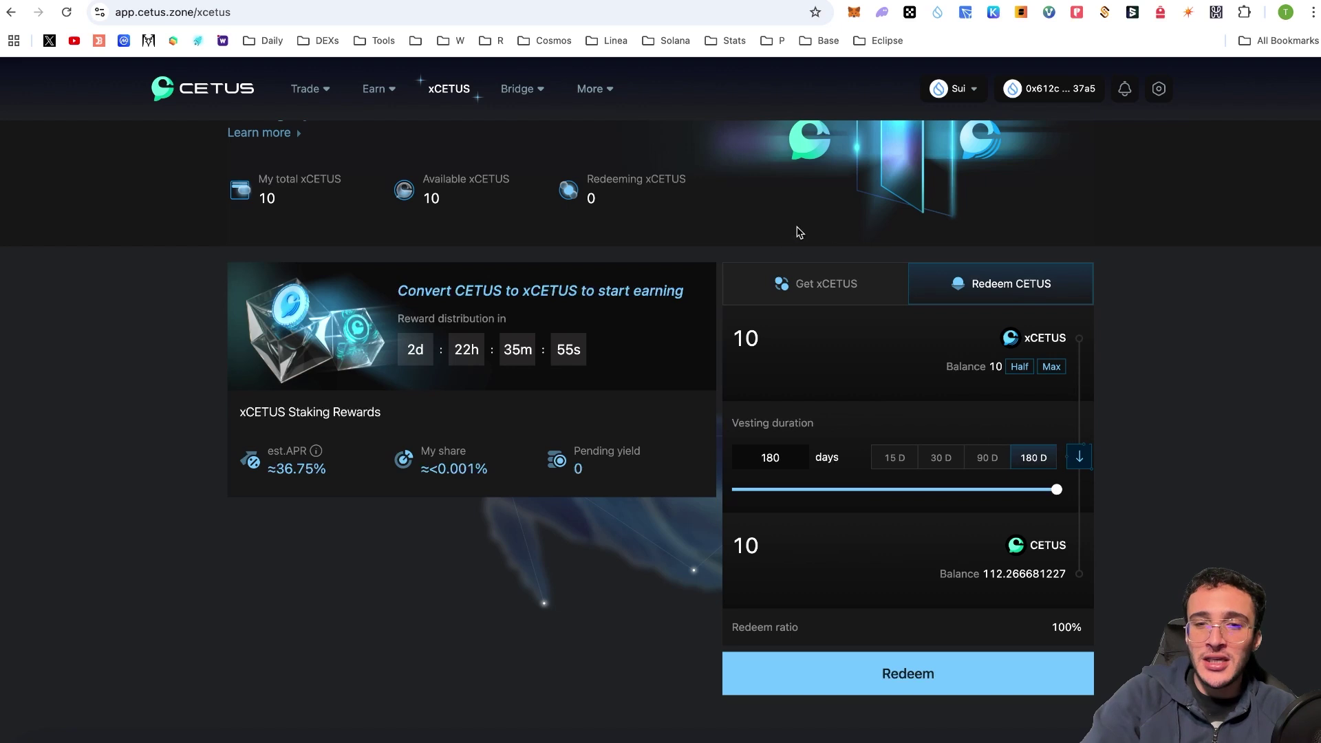
left_click(816, 282)
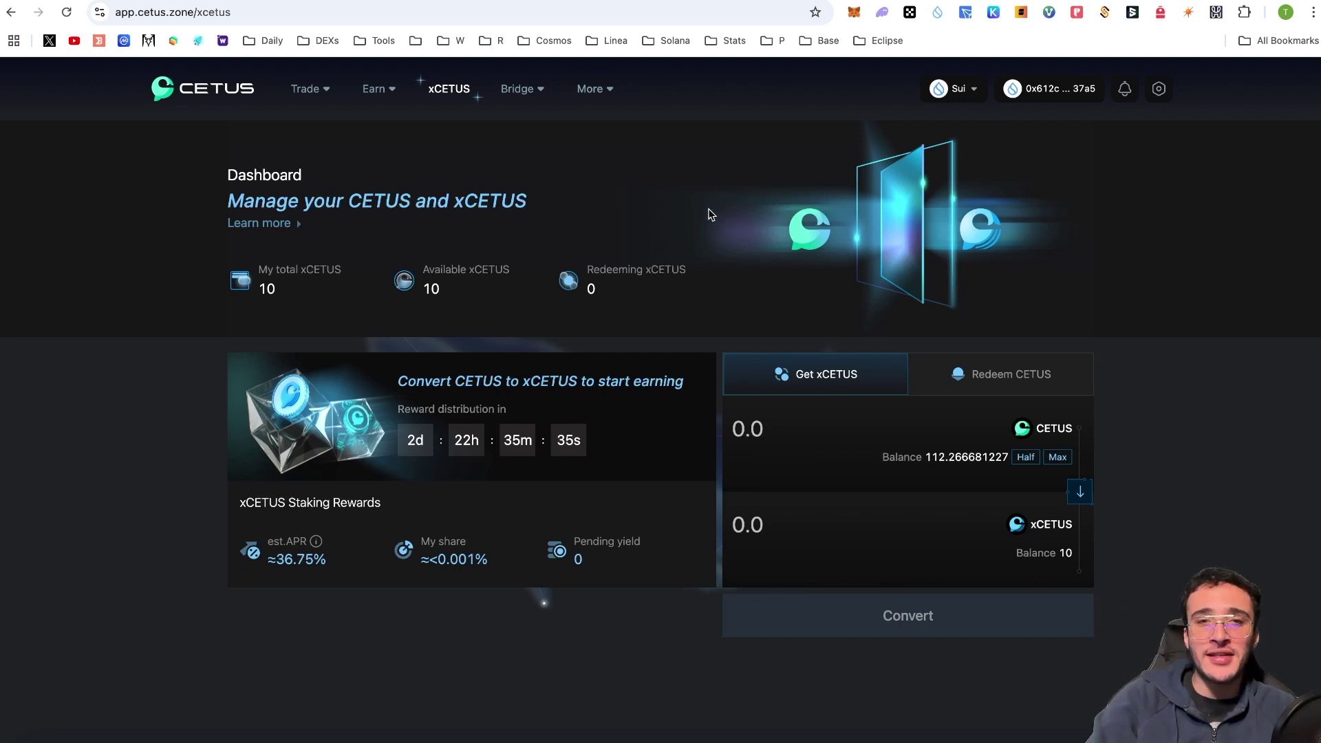
mouse_move(525, 90)
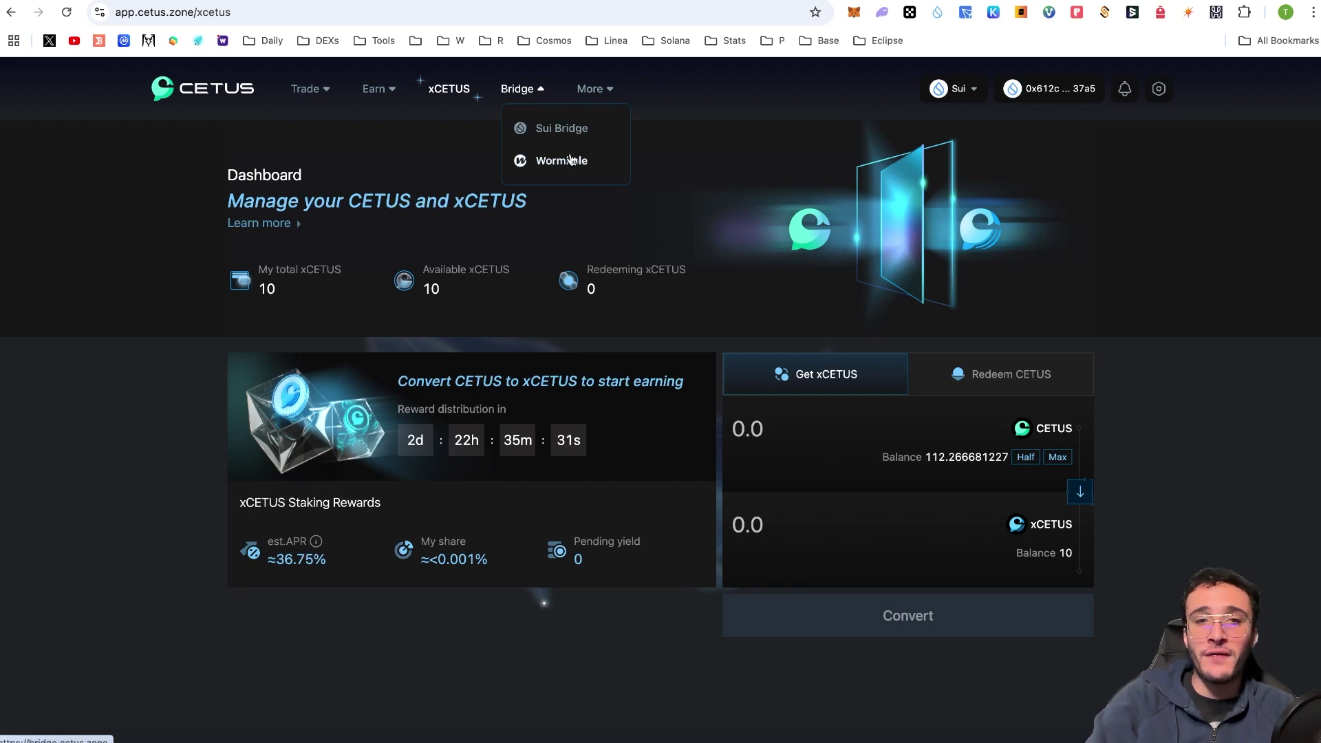
mouse_move(604, 92)
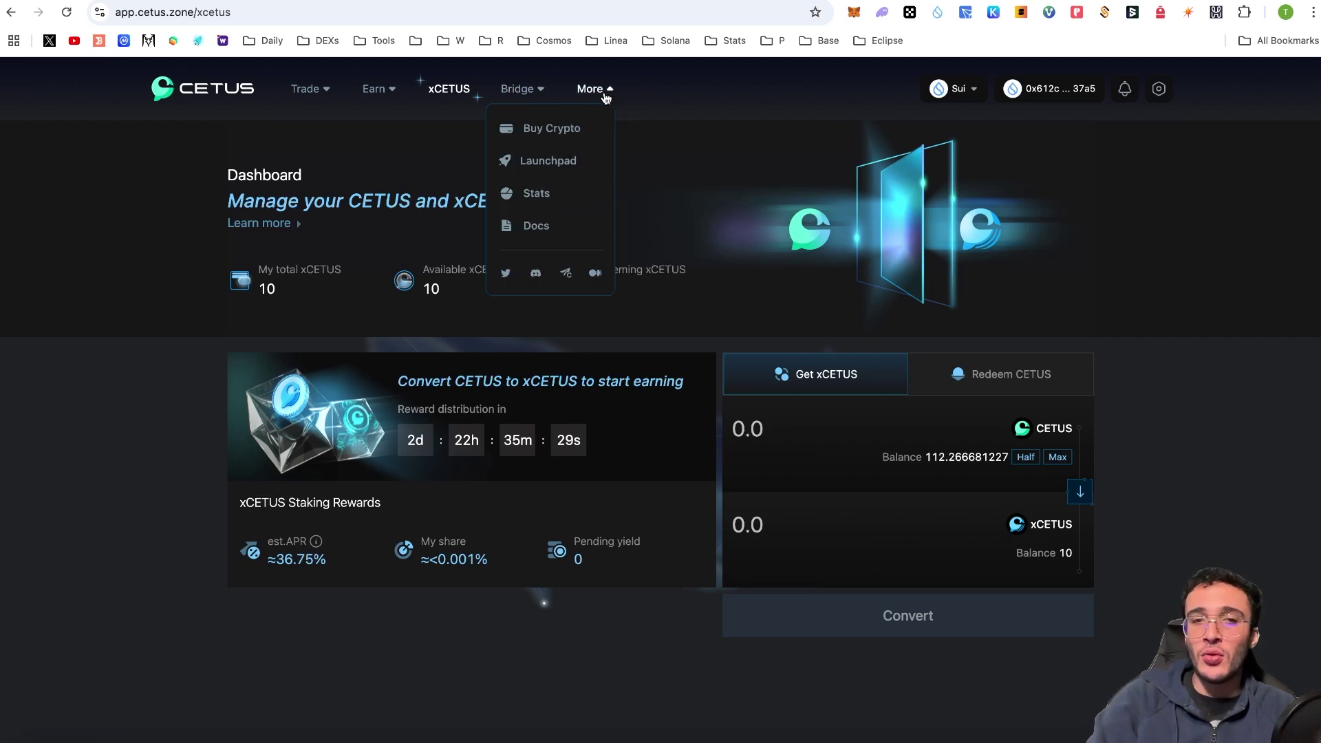